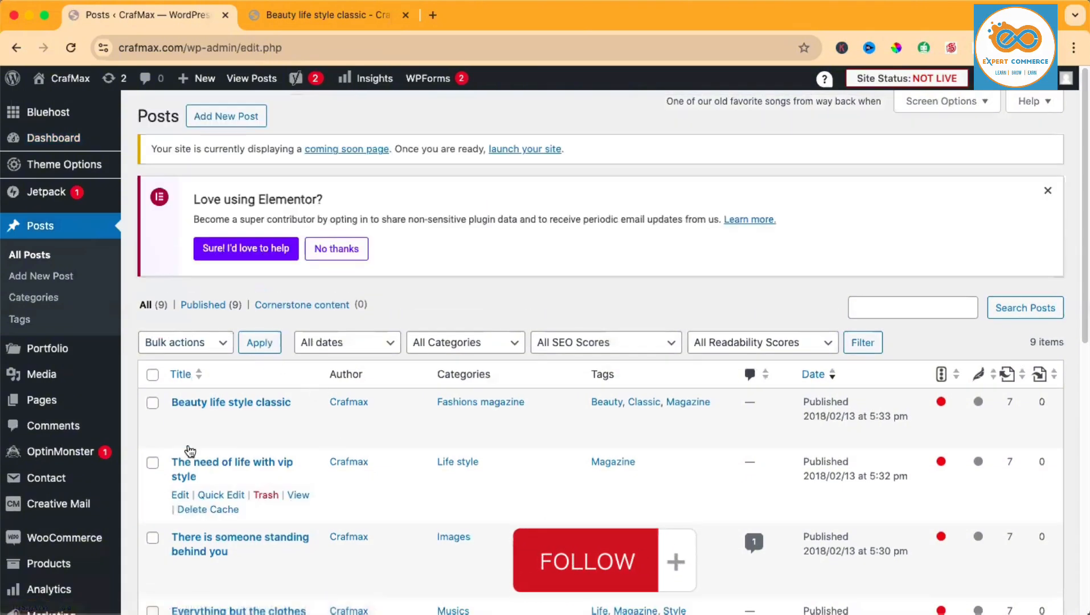
- Look through the list of published posts on the CrafMax site
{"action": "mouse_move", "coordinate": [300, 484]}
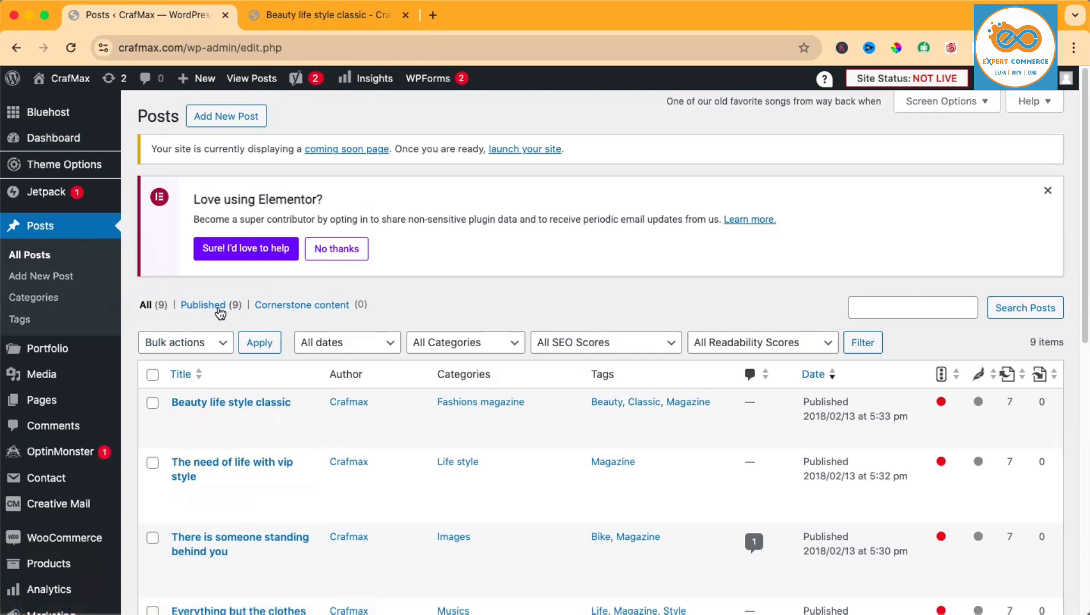
{"action": "mouse_move", "coordinate": [253, 401]}
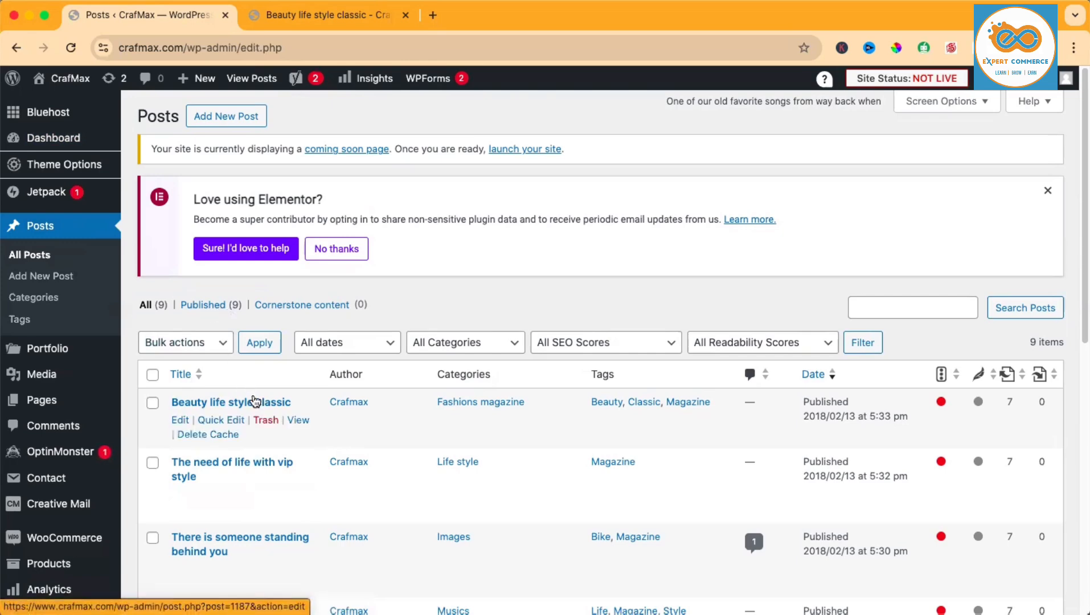
{"action": "scroll", "coordinate": [255, 401], "scroll_direction": "down", "scroll_amount": 1}
{"action": "scroll", "coordinate": [253, 402], "scroll_direction": "down", "scroll_amount": 3}
{"action": "scroll", "coordinate": [253, 402], "scroll_direction": "up", "scroll_amount": 5}
- Switch to the published "Beauty life style classic" post and examine its layout and content sections
{"action": "left_click", "coordinate": [326, 14]}
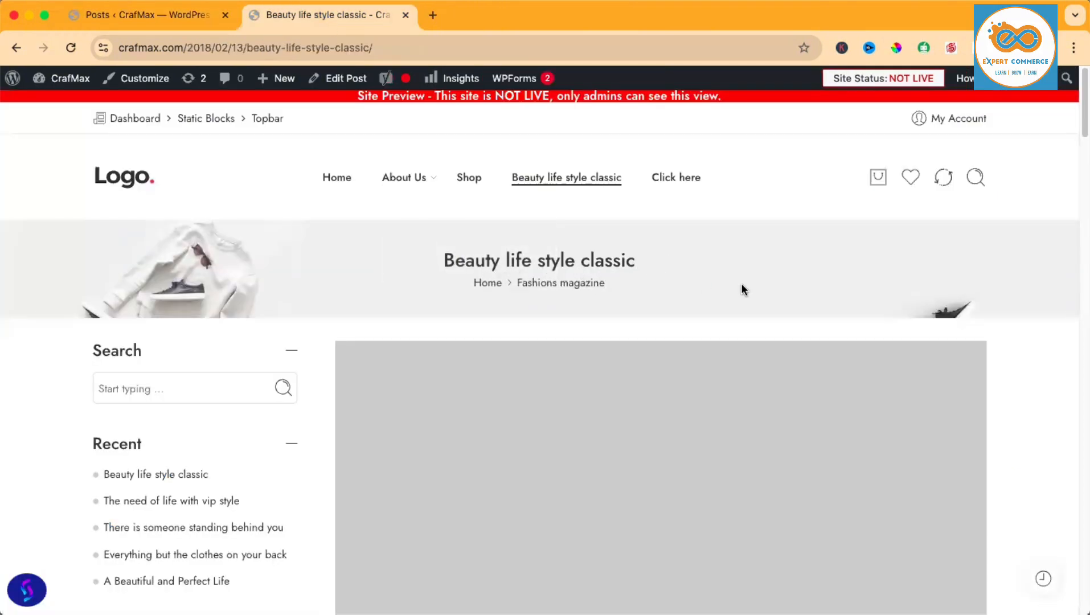
{"action": "scroll", "coordinate": [741, 286], "scroll_direction": "down", "scroll_amount": 2}
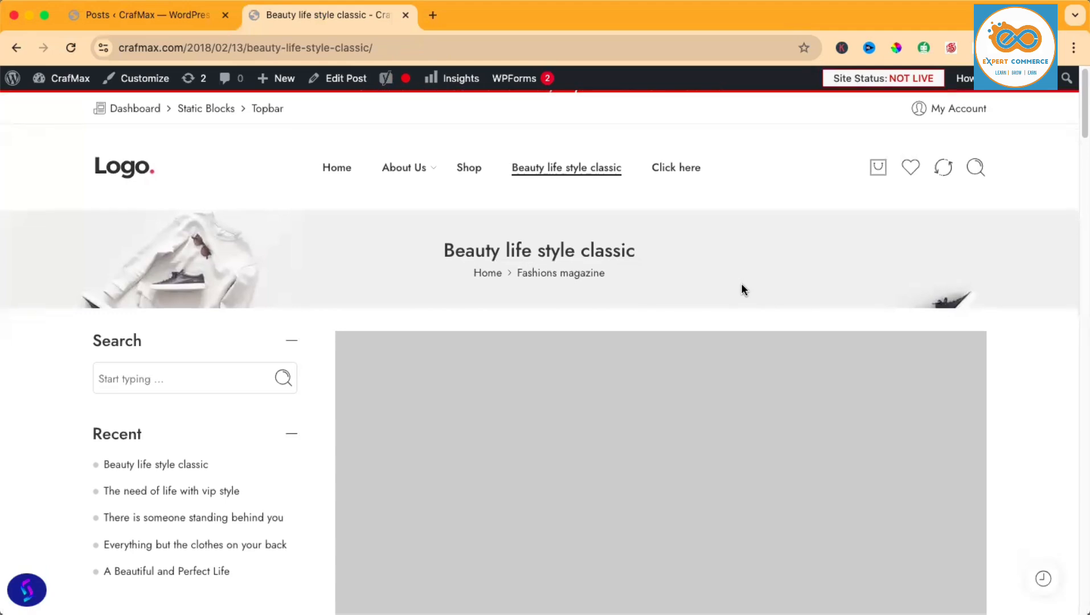
{"action": "scroll", "coordinate": [742, 289], "scroll_direction": "down", "scroll_amount": 5}
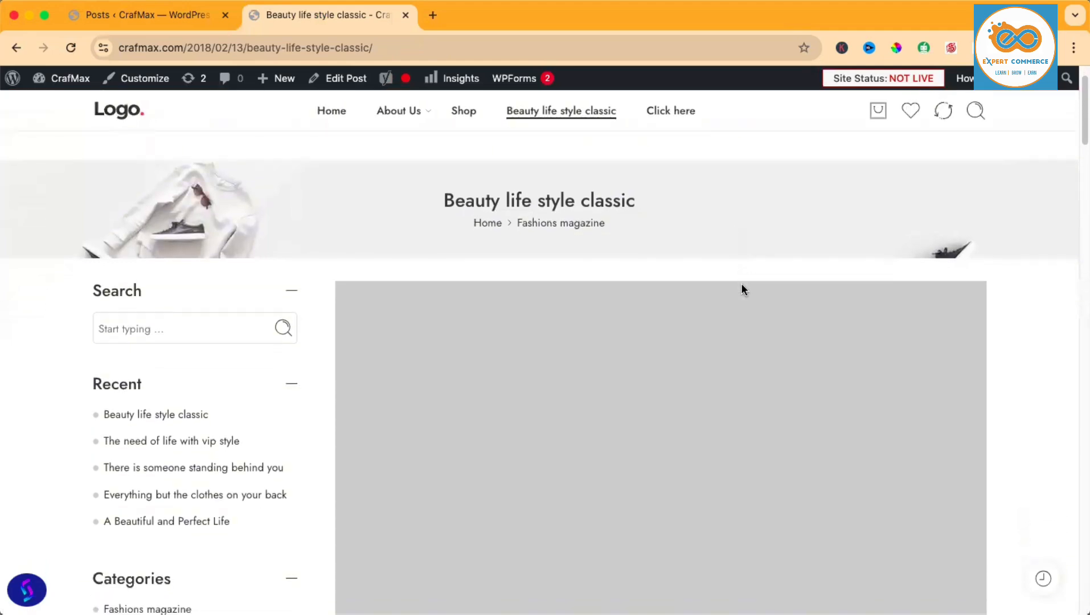
{"action": "scroll", "coordinate": [742, 289], "scroll_direction": "up", "scroll_amount": 3}
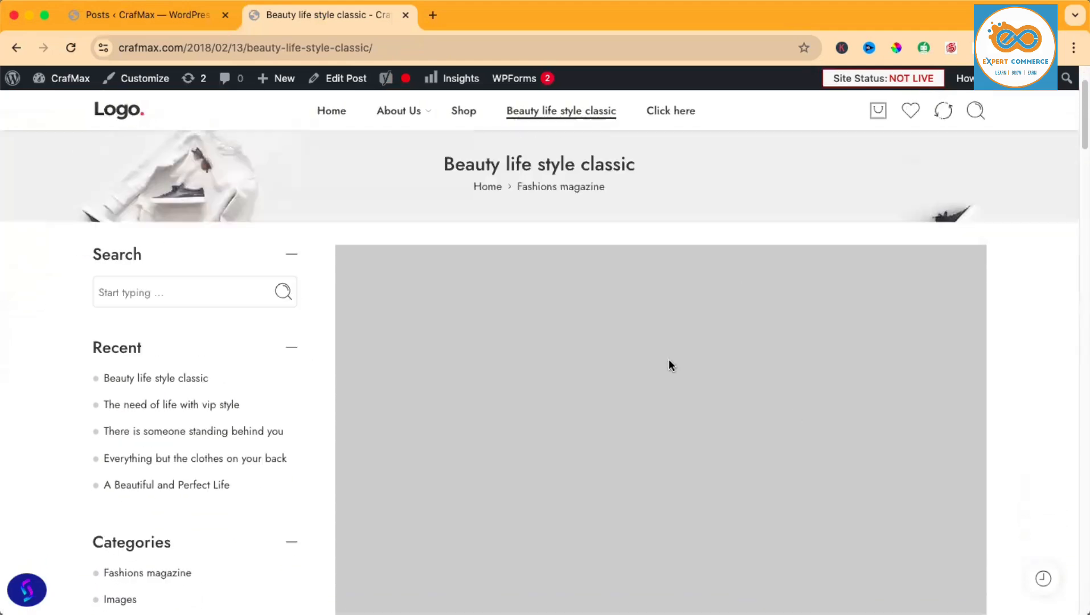
{"action": "scroll", "coordinate": [678, 397], "scroll_direction": "down", "scroll_amount": 15}
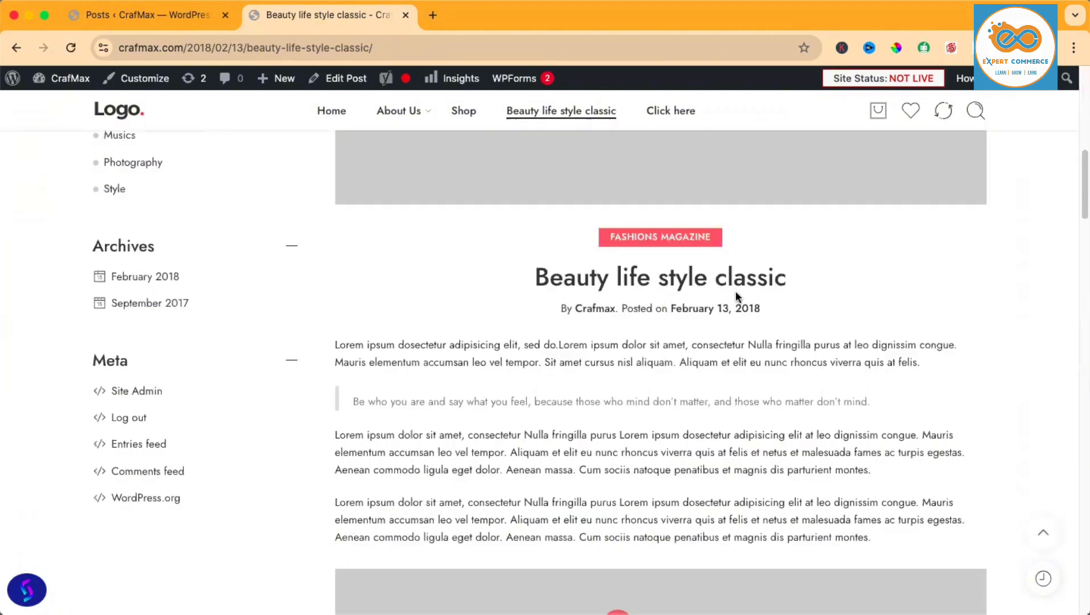
{"action": "scroll", "coordinate": [585, 340], "scroll_direction": "down", "scroll_amount": 3}
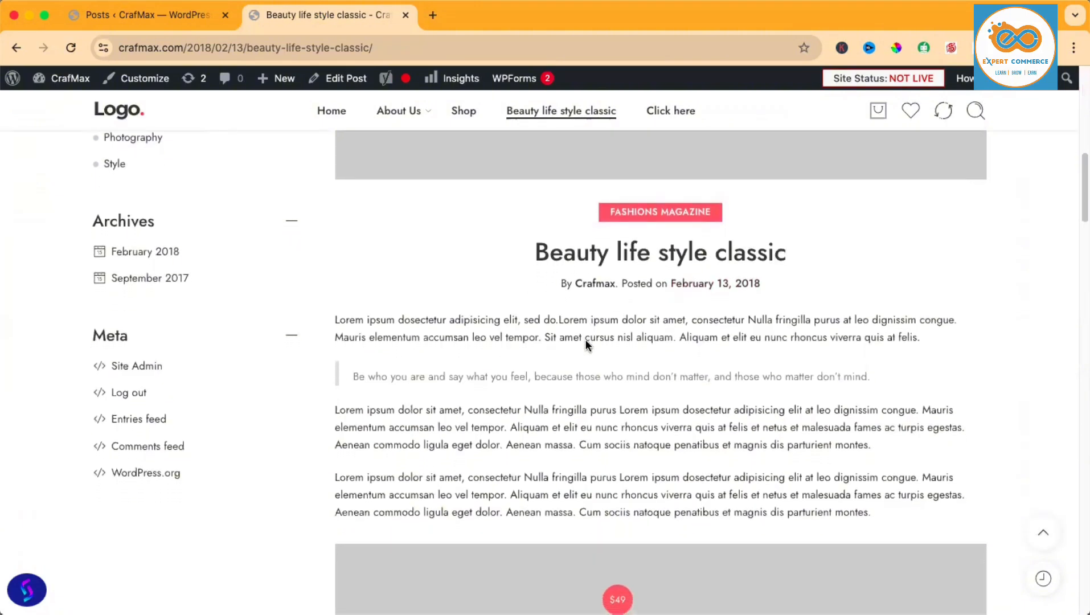
{"action": "scroll", "coordinate": [585, 340], "scroll_direction": "down", "scroll_amount": 20}
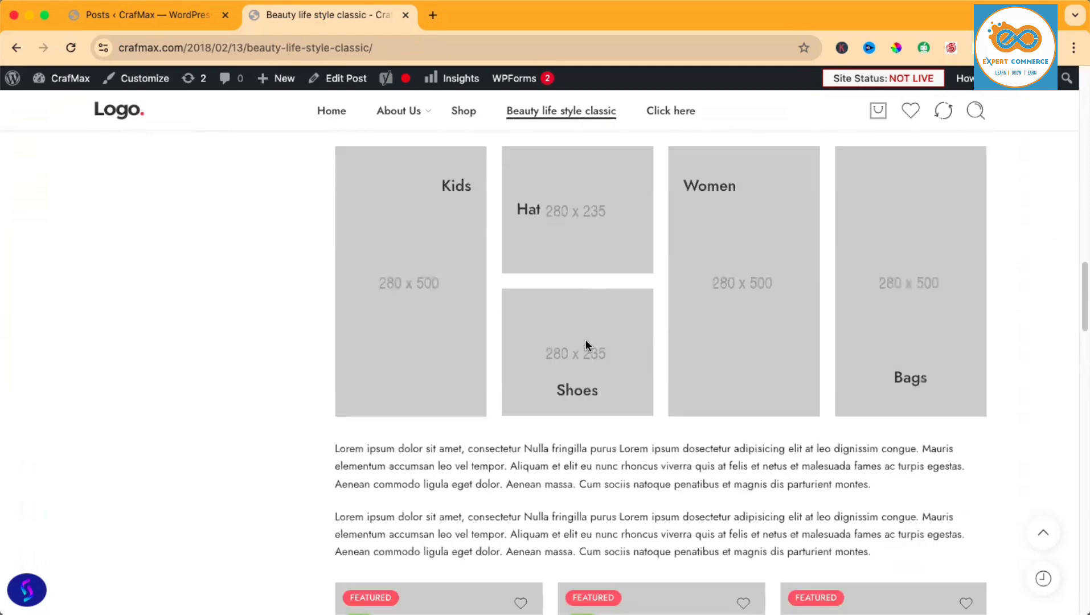
{"action": "scroll", "coordinate": [585, 340], "scroll_direction": "down", "scroll_amount": 20}
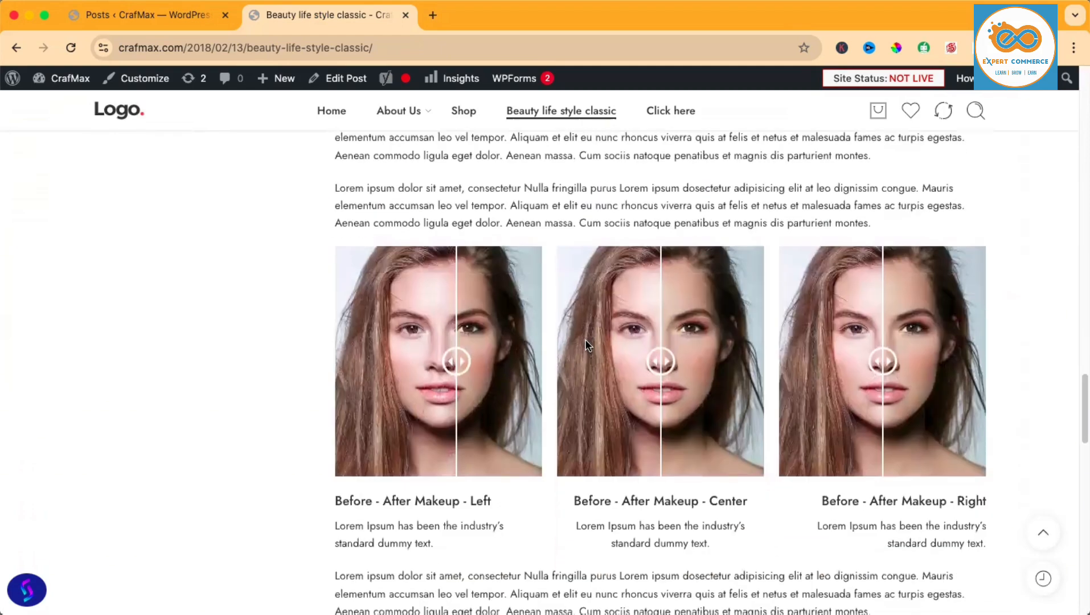
{"action": "scroll", "coordinate": [585, 340], "scroll_direction": "up", "scroll_amount": 20}
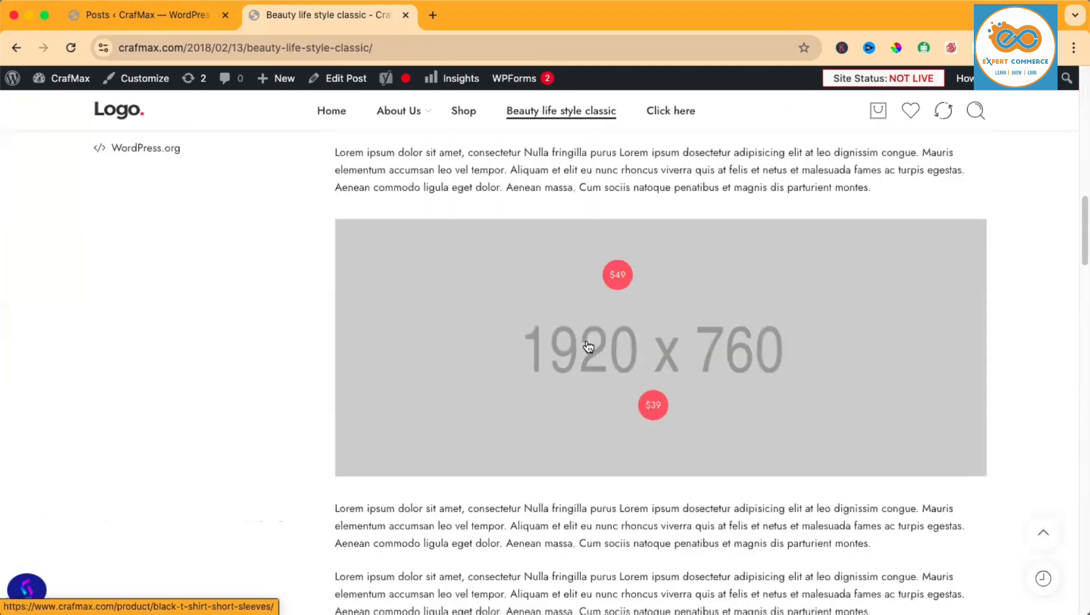
{"action": "scroll", "coordinate": [585, 340], "scroll_direction": "up", "scroll_amount": 2}
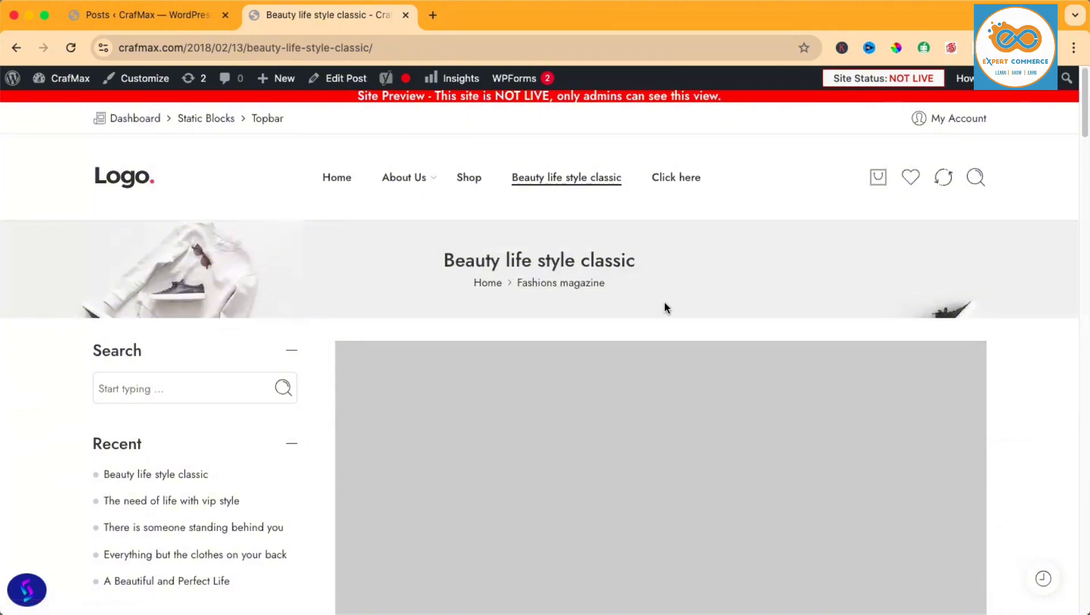
- Review the post again from its title and body down to its tags, share links and comment form
{"action": "scroll", "coordinate": [666, 305], "scroll_direction": "down", "scroll_amount": 8}
{"action": "scroll", "coordinate": [666, 306], "scroll_direction": "down", "scroll_amount": 5}
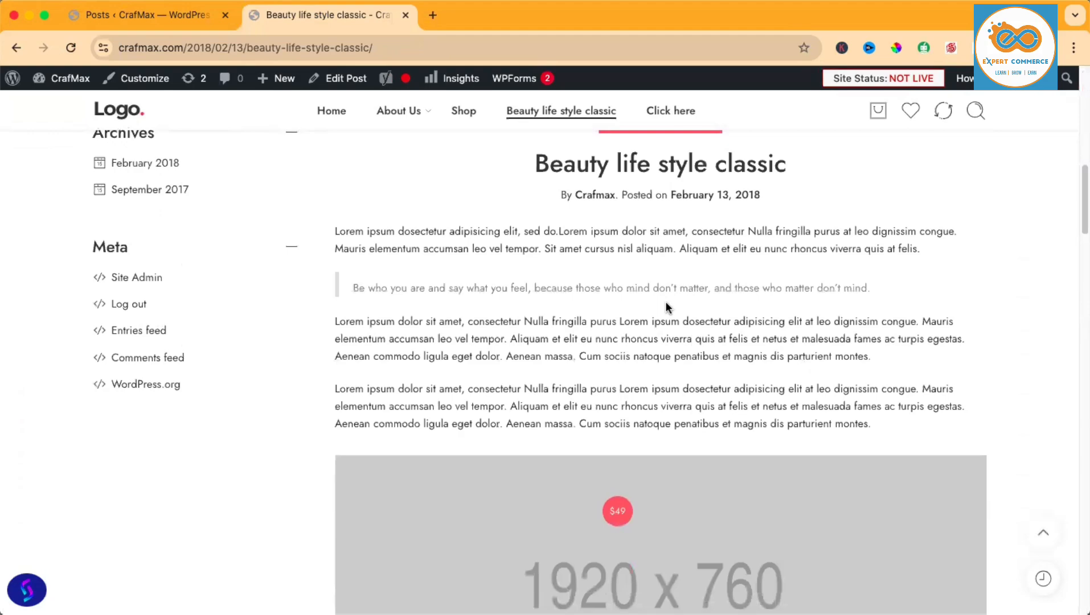
{"action": "scroll", "coordinate": [667, 306], "scroll_direction": "down", "scroll_amount": 9}
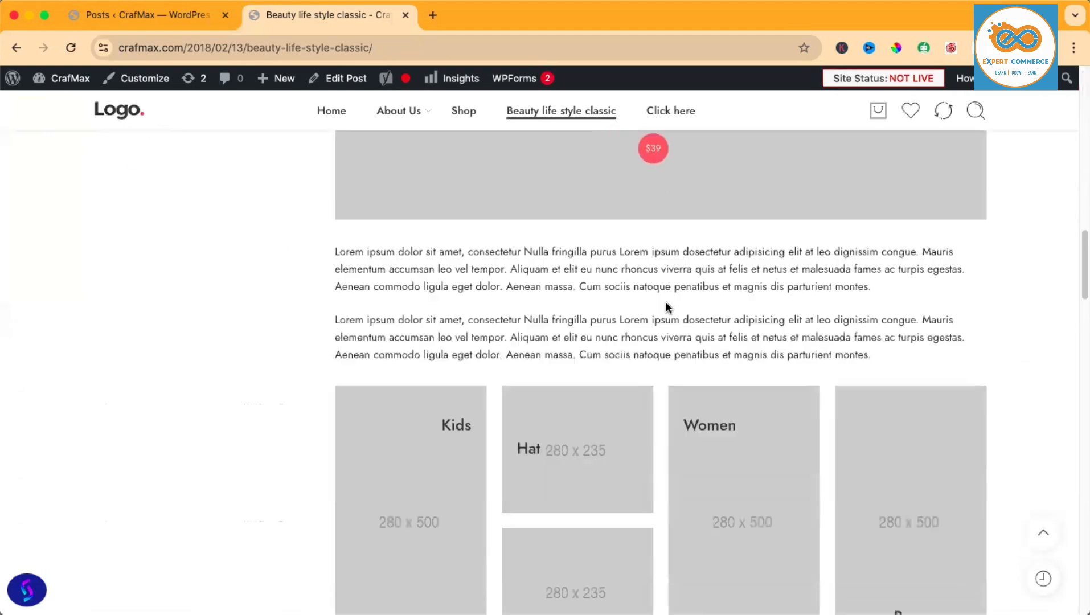
{"action": "scroll", "coordinate": [666, 302], "scroll_direction": "down", "scroll_amount": 12}
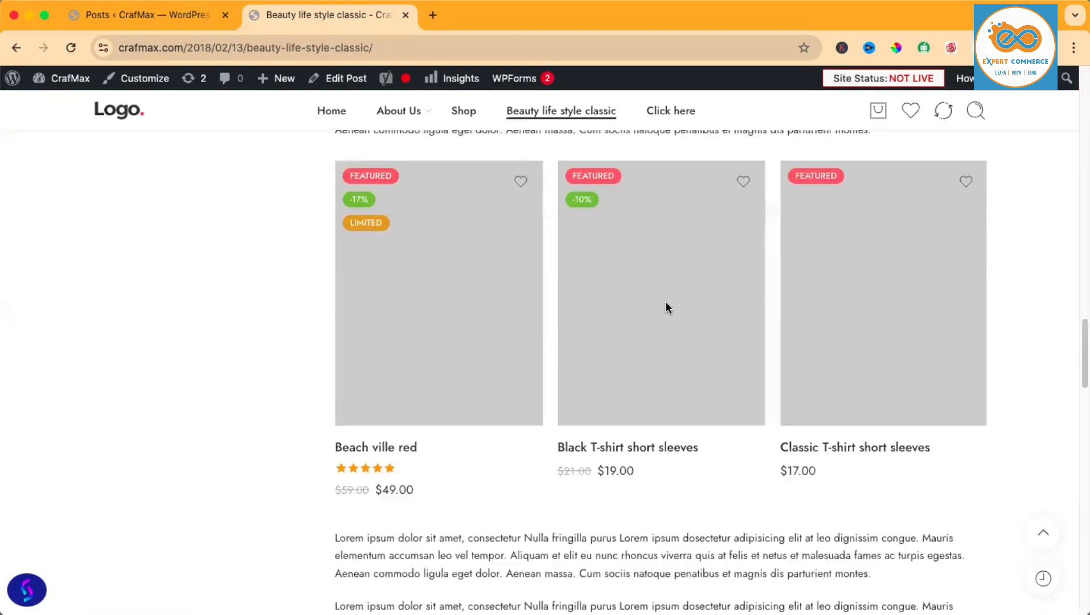
{"action": "scroll", "coordinate": [665, 302], "scroll_direction": "down", "scroll_amount": 12}
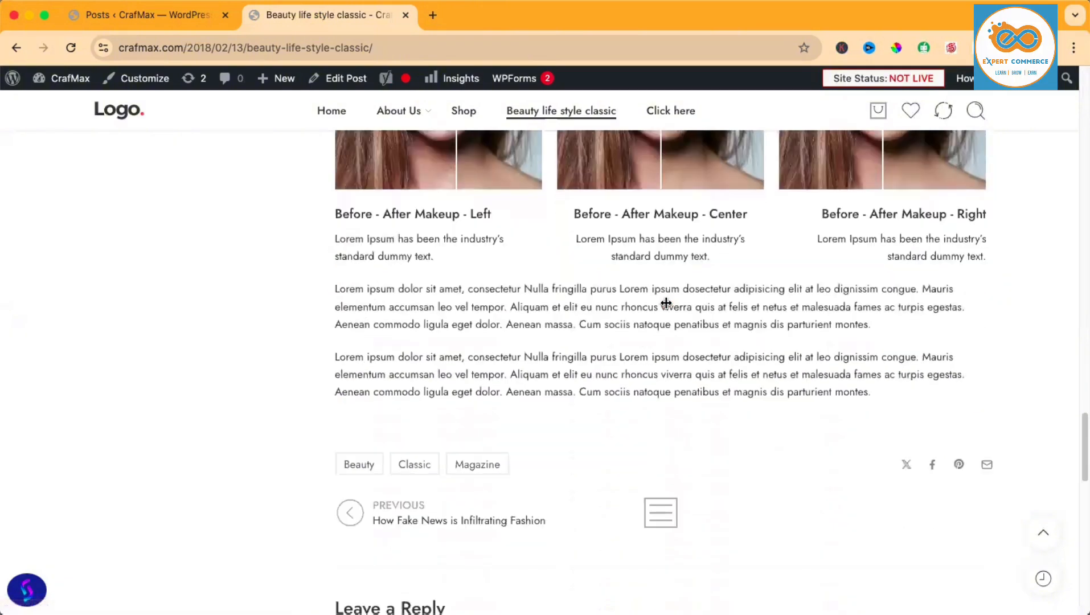
{"action": "scroll", "coordinate": [666, 303], "scroll_direction": "down", "scroll_amount": 3}
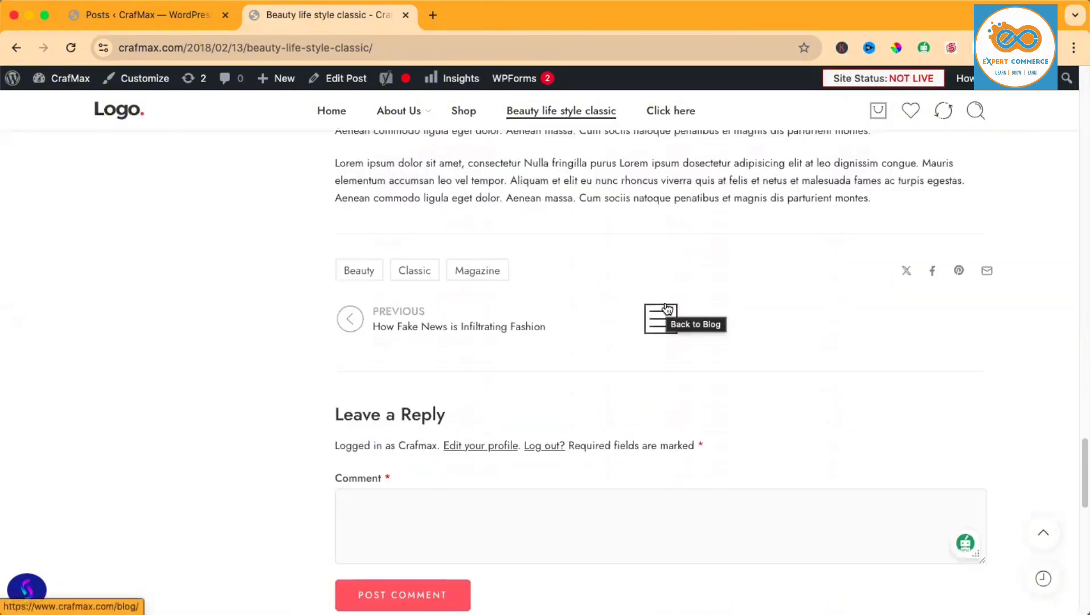
- Open the archive of posts tagged Beauty and examine its post listing and sidebar of recent posts, categories and archives
{"action": "scroll", "coordinate": [667, 308], "scroll_direction": "down", "scroll_amount": 1}
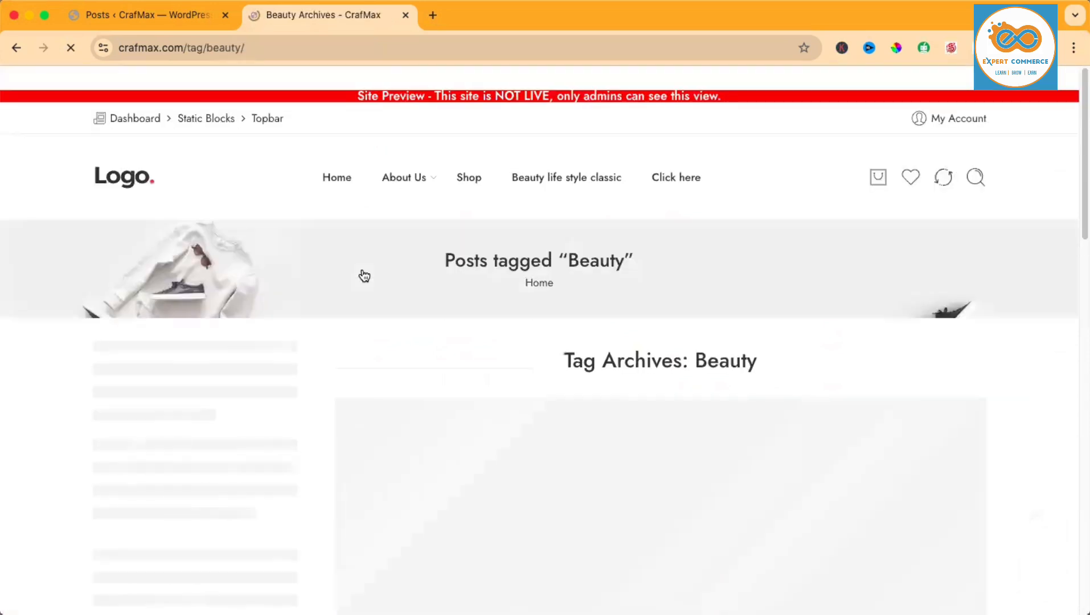
{"action": "scroll", "coordinate": [364, 276], "scroll_direction": "down", "scroll_amount": 10}
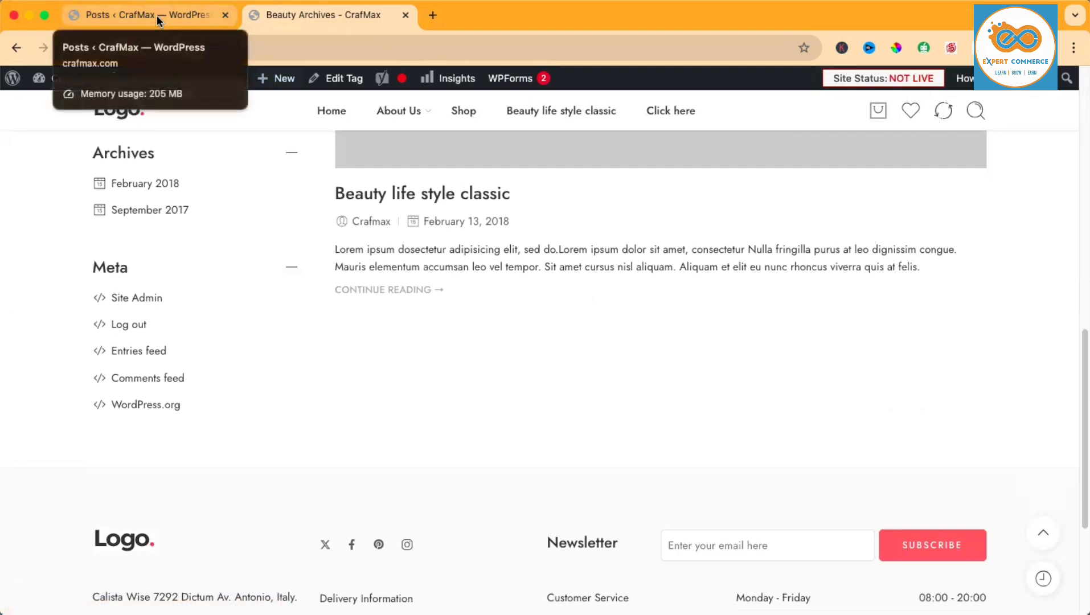
{"action": "scroll", "coordinate": [243, 239], "scroll_direction": "up", "scroll_amount": 6}
{"action": "scroll", "coordinate": [244, 240], "scroll_direction": "up", "scroll_amount": 3}
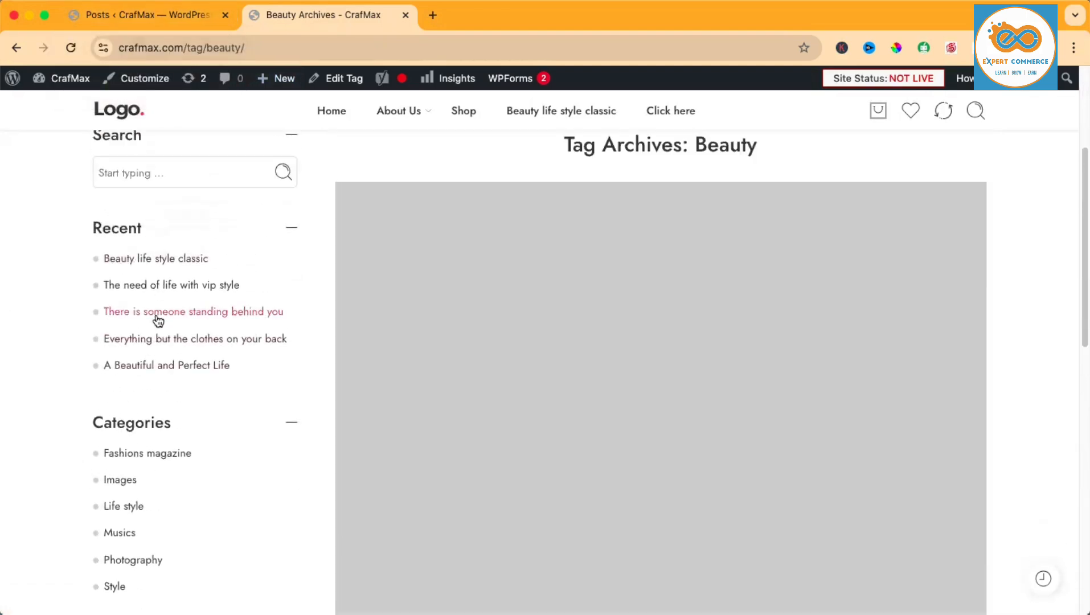
{"action": "scroll", "coordinate": [216, 307], "scroll_direction": "down", "scroll_amount": 3}
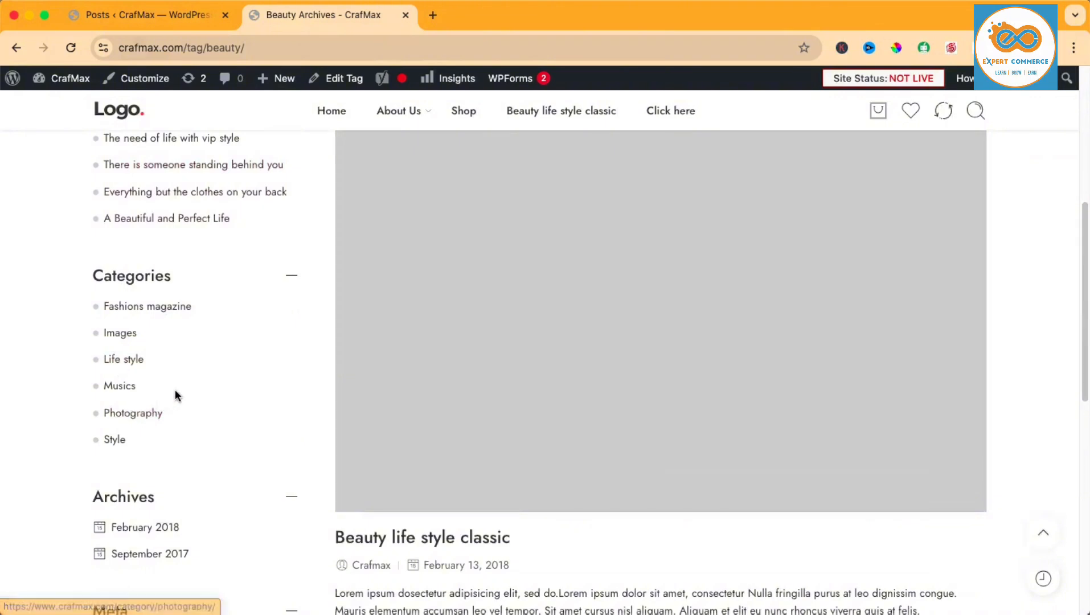
{"action": "scroll", "coordinate": [177, 392], "scroll_direction": "down", "scroll_amount": 4}
{"action": "scroll", "coordinate": [223, 373], "scroll_direction": "up", "scroll_amount": 7}
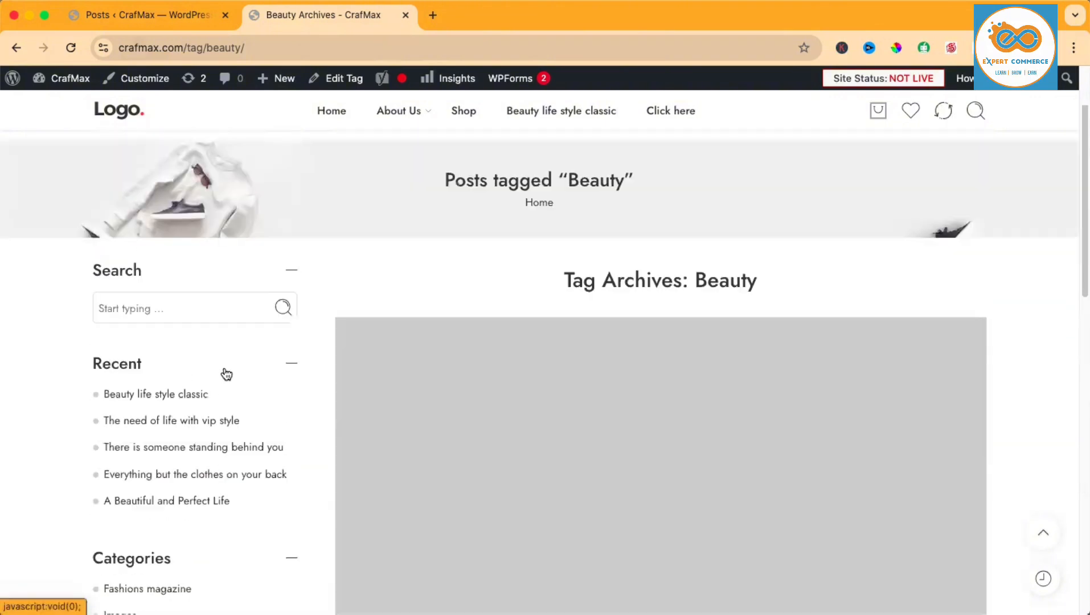
- Return to the posts list and create a new post titled "Wordpress blog"
{"action": "left_click", "coordinate": [142, 16]}
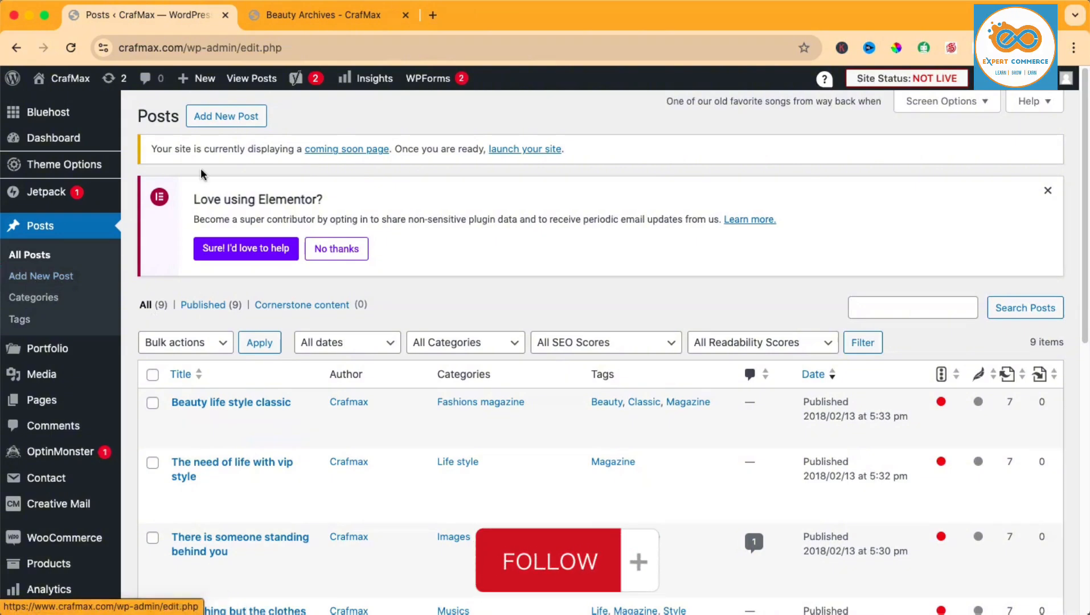
{"action": "left_click", "coordinate": [229, 120]}
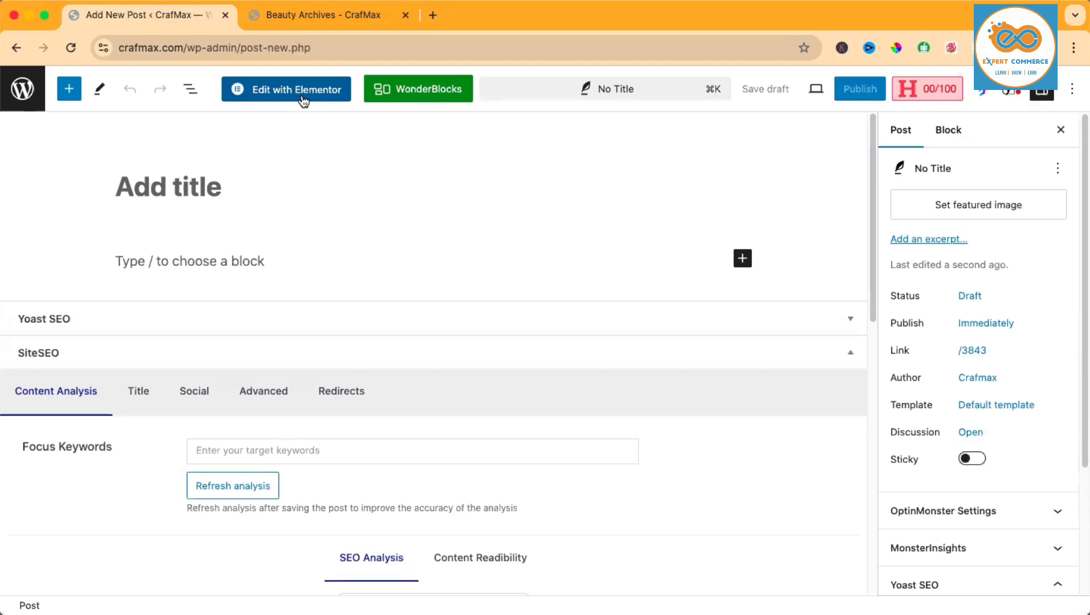
{"action": "left_click", "coordinate": [194, 188]}
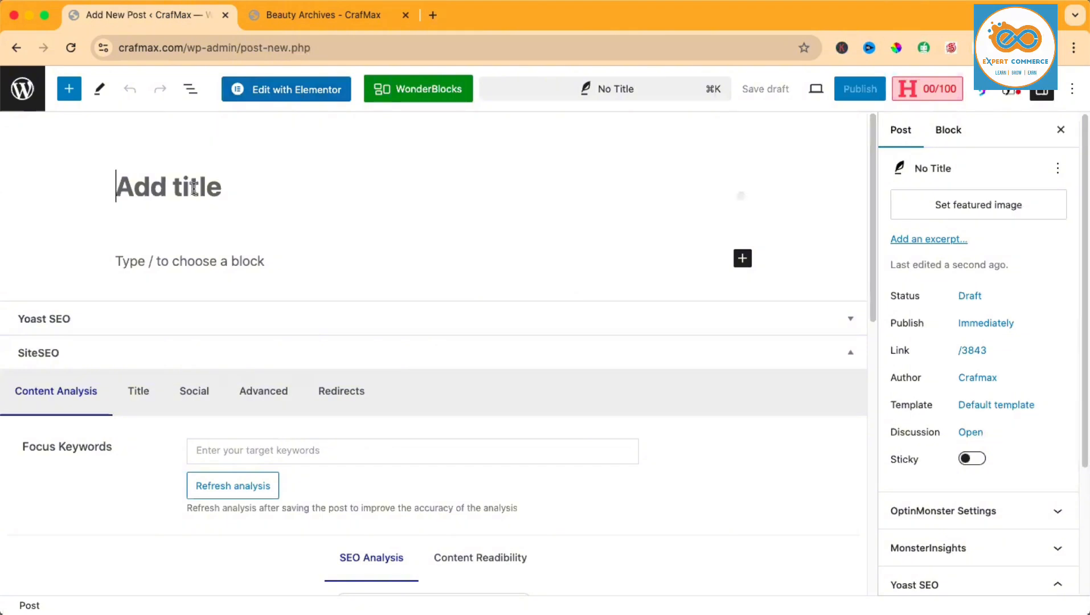
{"action": "type", "text": "Word"}
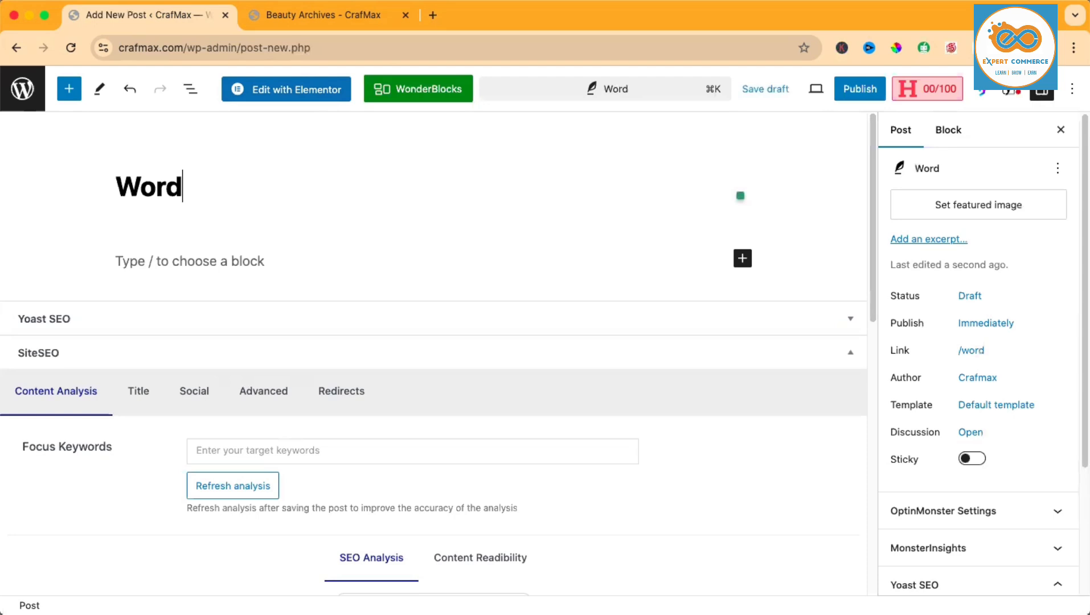
{"action": "type", "text": "press "}
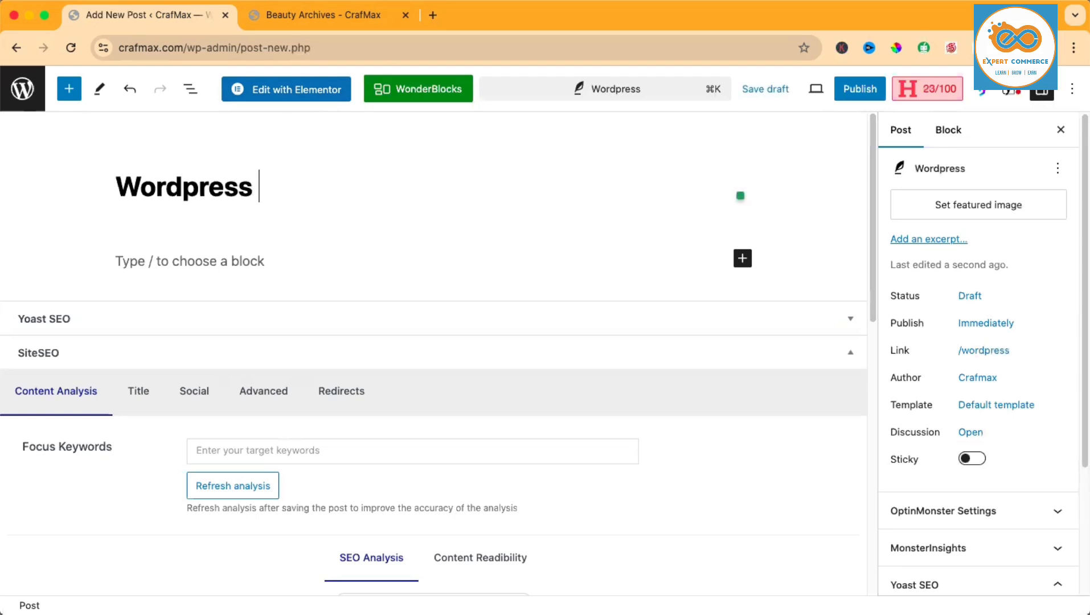
{"action": "type", "text": "blo"}
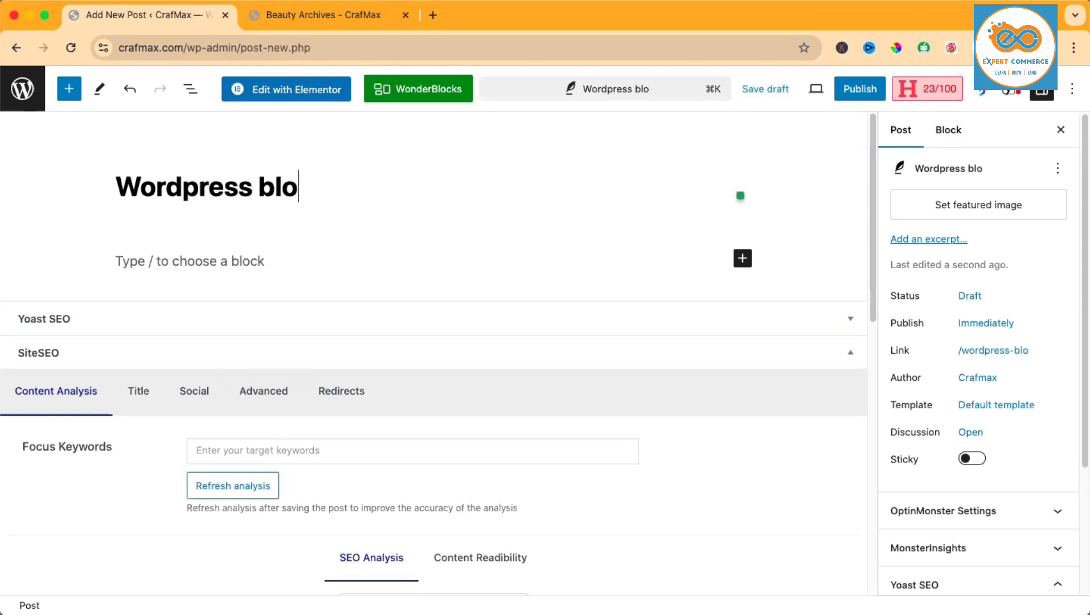
{"action": "type", "text": "g"}
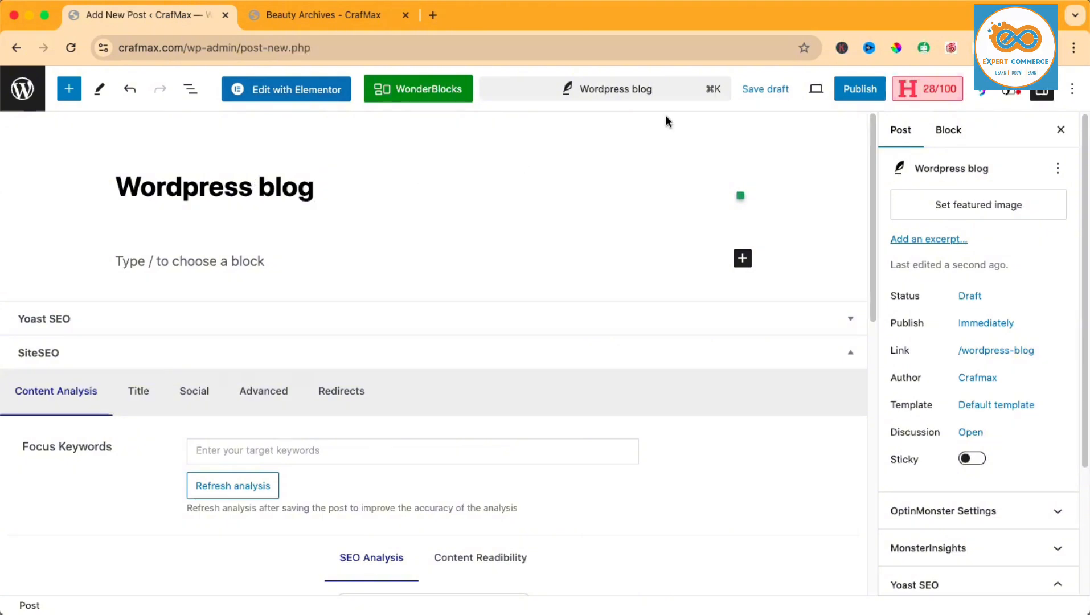
- Publish the "Wordpress blog" post and dismiss the site launch dialog without launching the site
{"action": "left_click", "coordinate": [862, 91]}
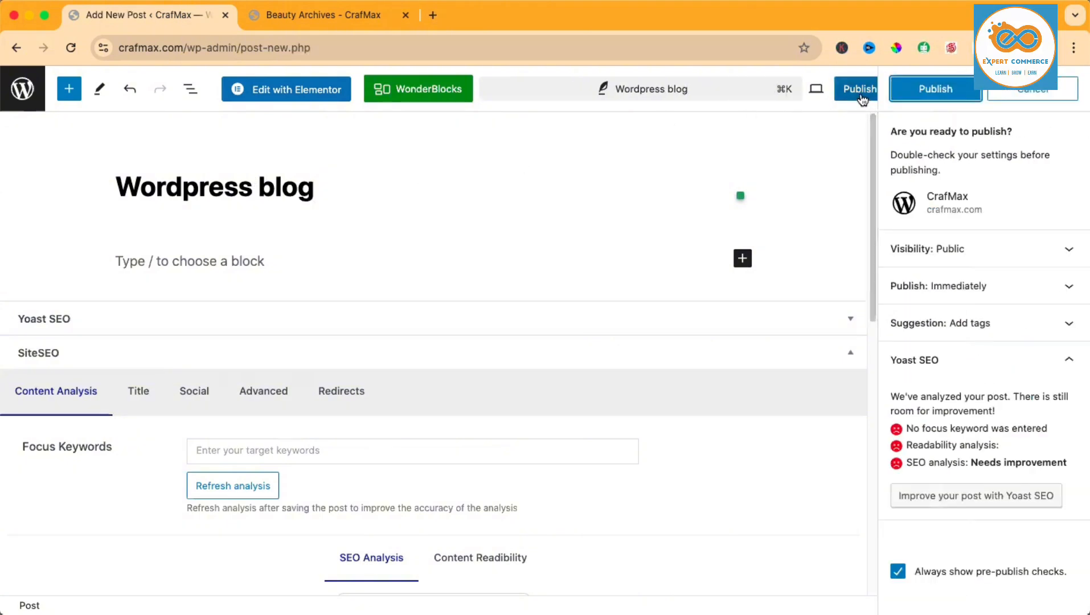
{"action": "left_click", "coordinate": [937, 91]}
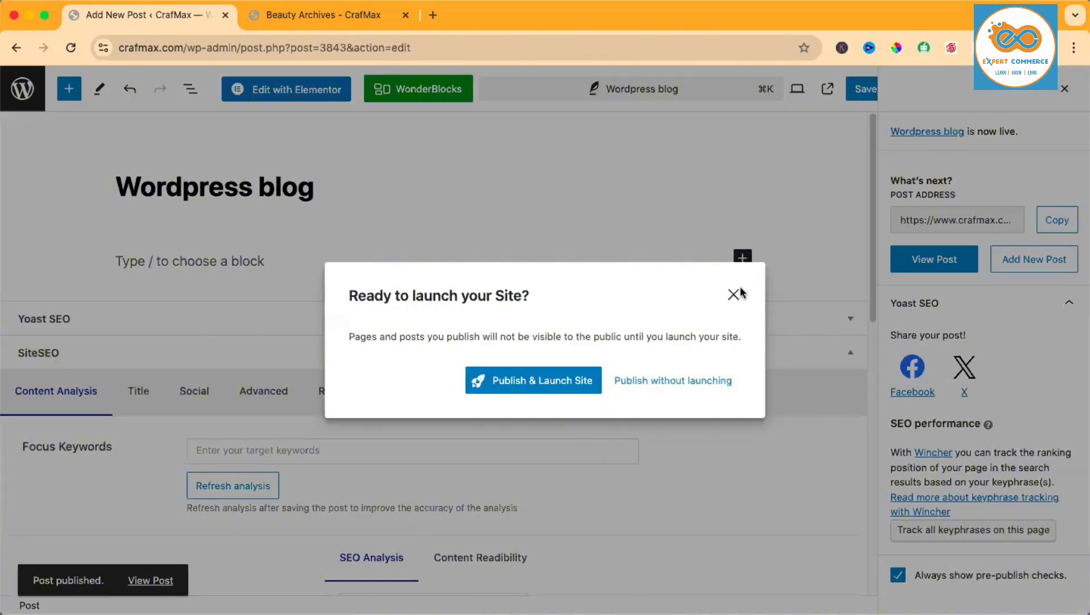
{"action": "left_click", "coordinate": [733, 295]}
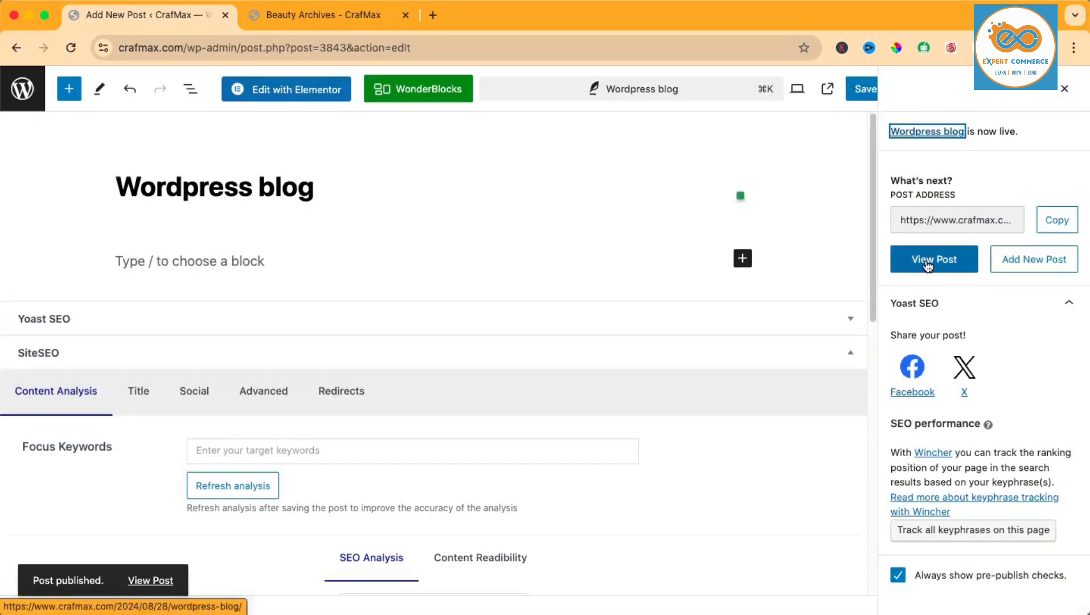
- View the newly published post on the site and check its page
{"action": "left_click", "coordinate": [927, 263]}
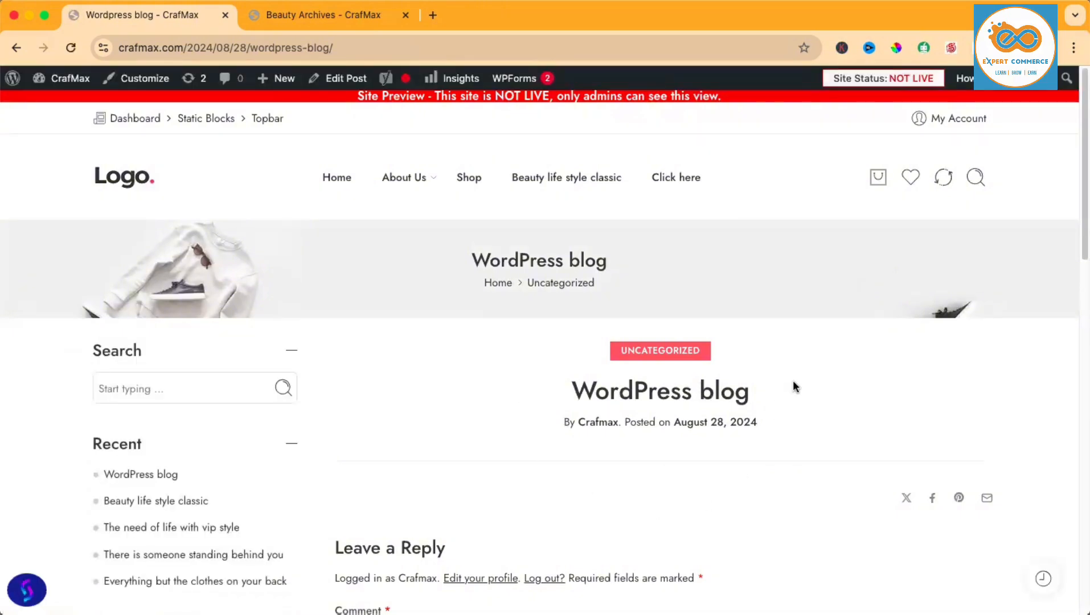
{"action": "scroll", "coordinate": [793, 381], "scroll_direction": "down", "scroll_amount": 2}
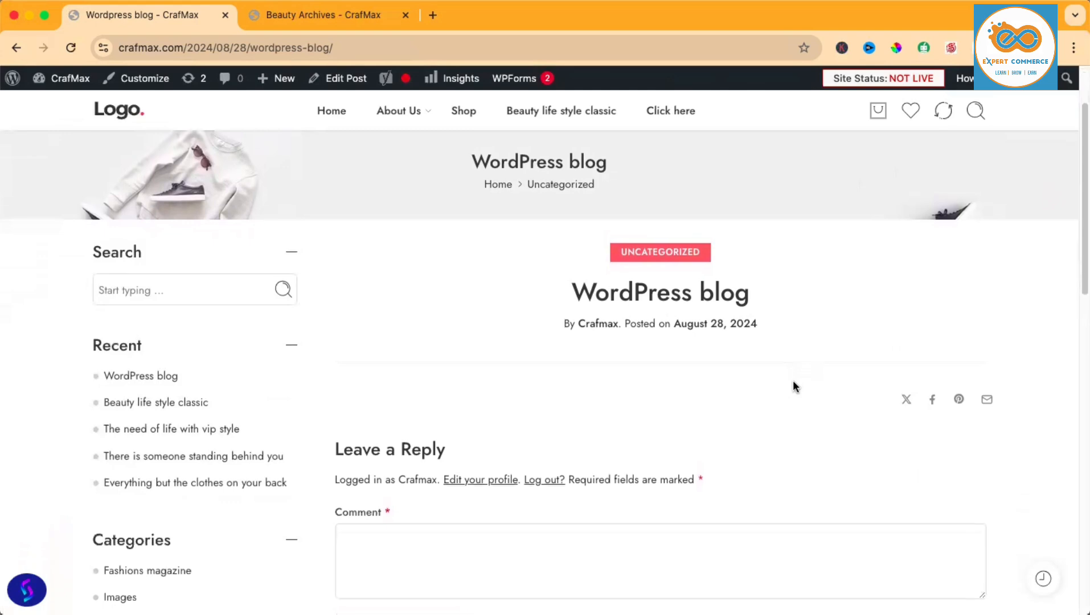
{"action": "scroll", "coordinate": [793, 381], "scroll_direction": "up", "scroll_amount": 2}
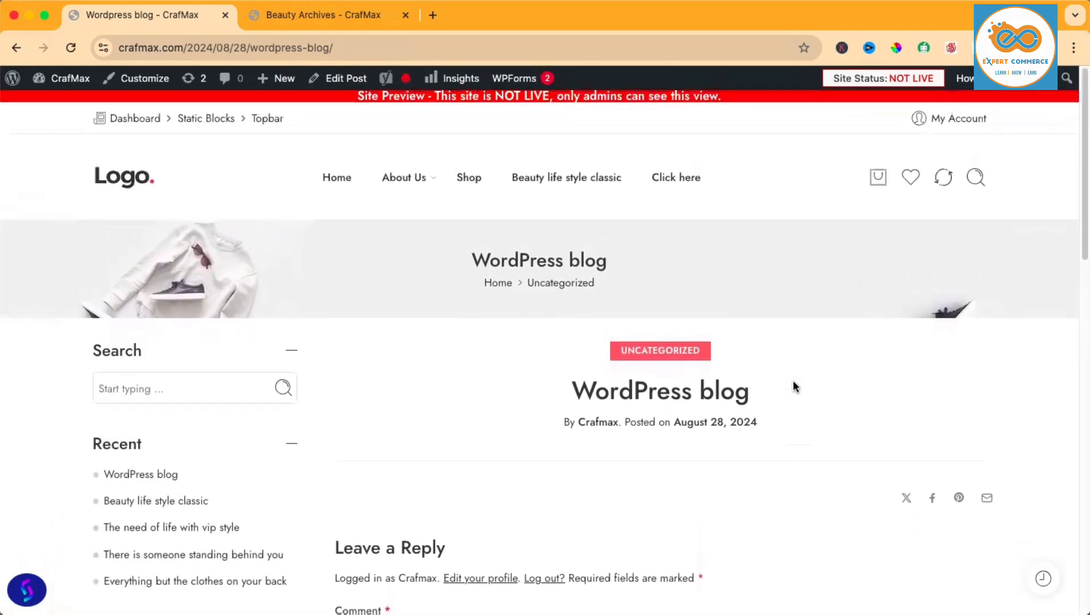
- Examine the published post's page, including its title, date, comment form and sidebar of recent posts, categories and archives
{"action": "scroll", "coordinate": [793, 382], "scroll_direction": "down", "scroll_amount": 5}
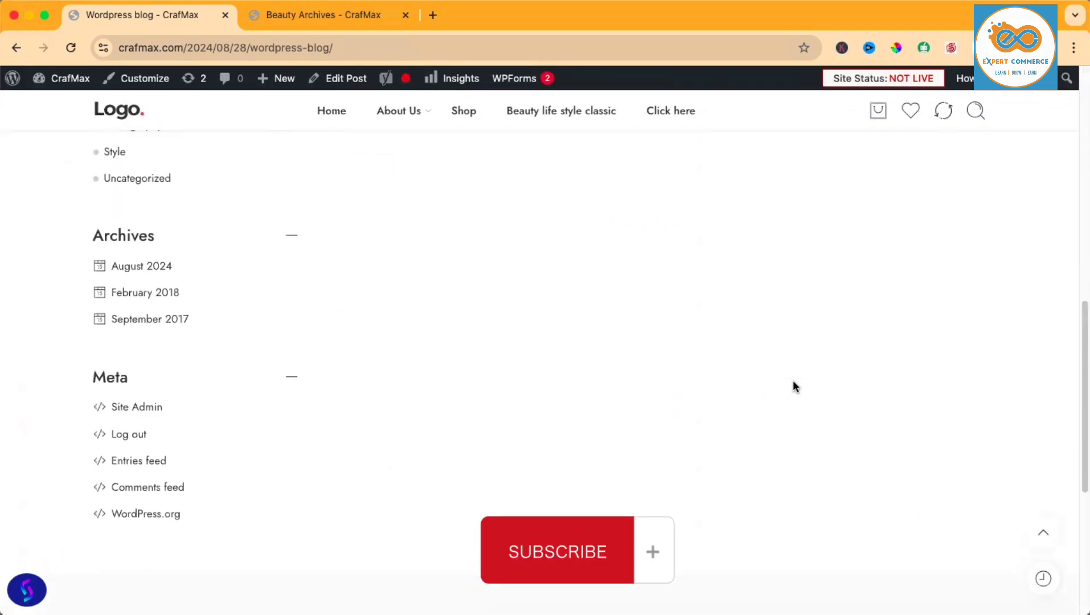
{"action": "scroll", "coordinate": [793, 382], "scroll_direction": "up", "scroll_amount": 4}
{"action": "scroll", "coordinate": [793, 380], "scroll_direction": "up", "scroll_amount": 2}
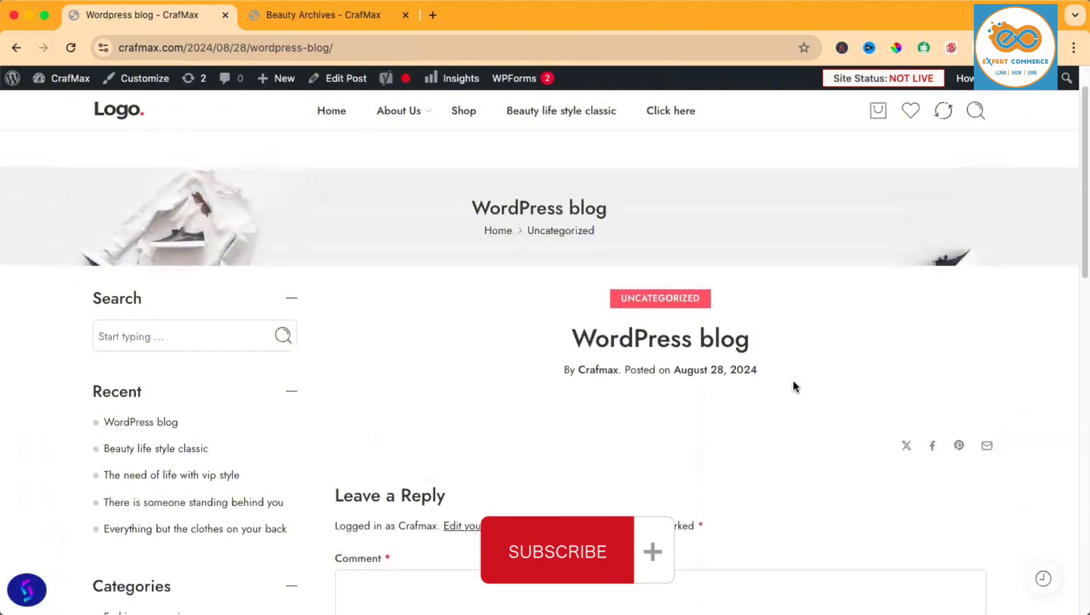
{"action": "scroll", "coordinate": [793, 379], "scroll_direction": "down", "scroll_amount": 5}
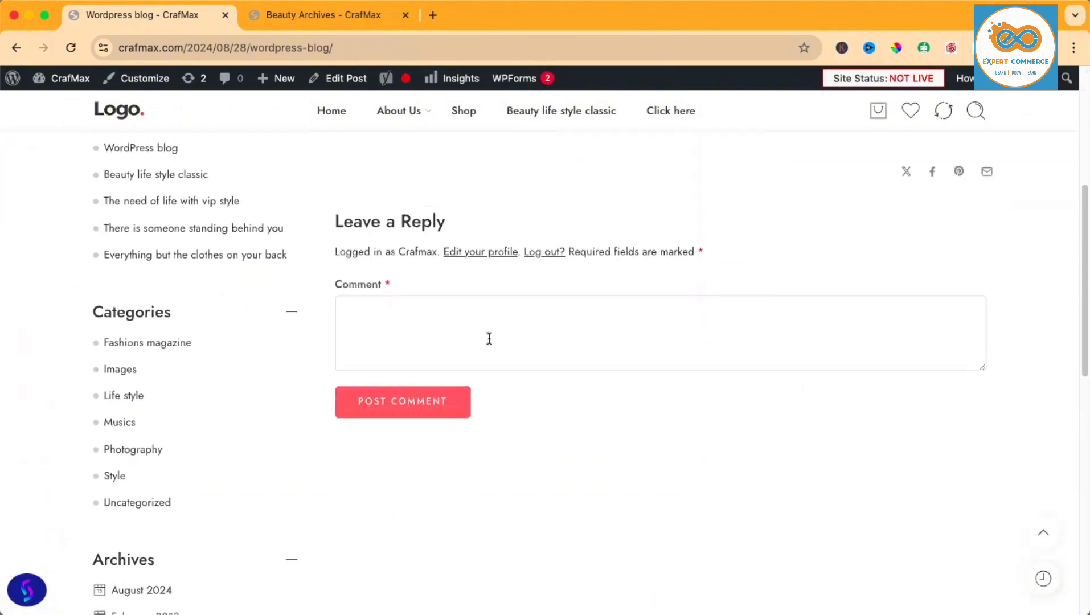
{"action": "scroll", "coordinate": [718, 383], "scroll_direction": "up", "scroll_amount": 2}
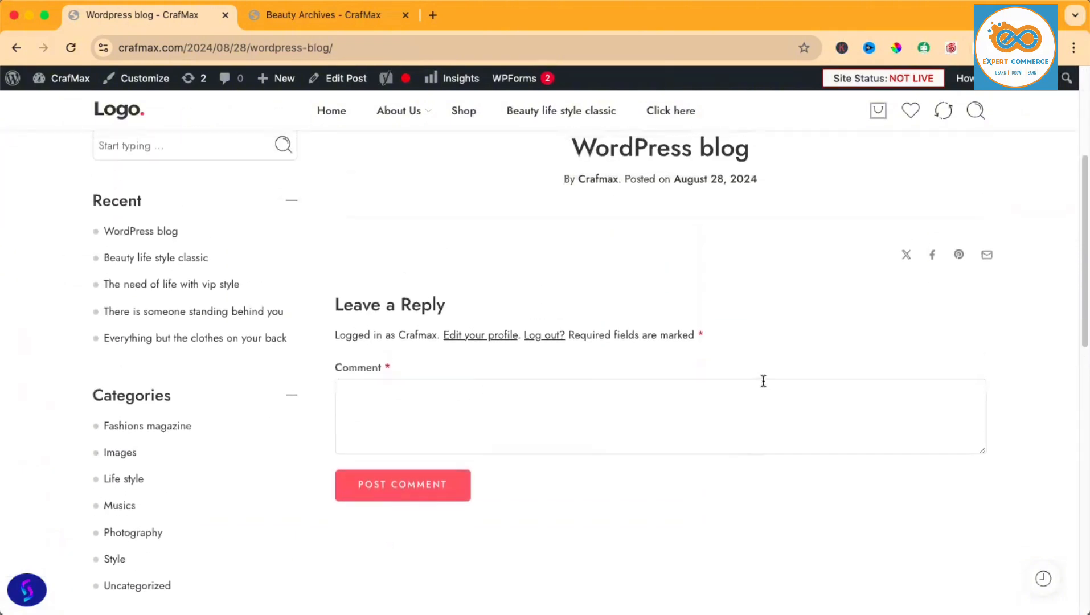
{"action": "scroll", "coordinate": [763, 380], "scroll_direction": "up", "scroll_amount": 1}
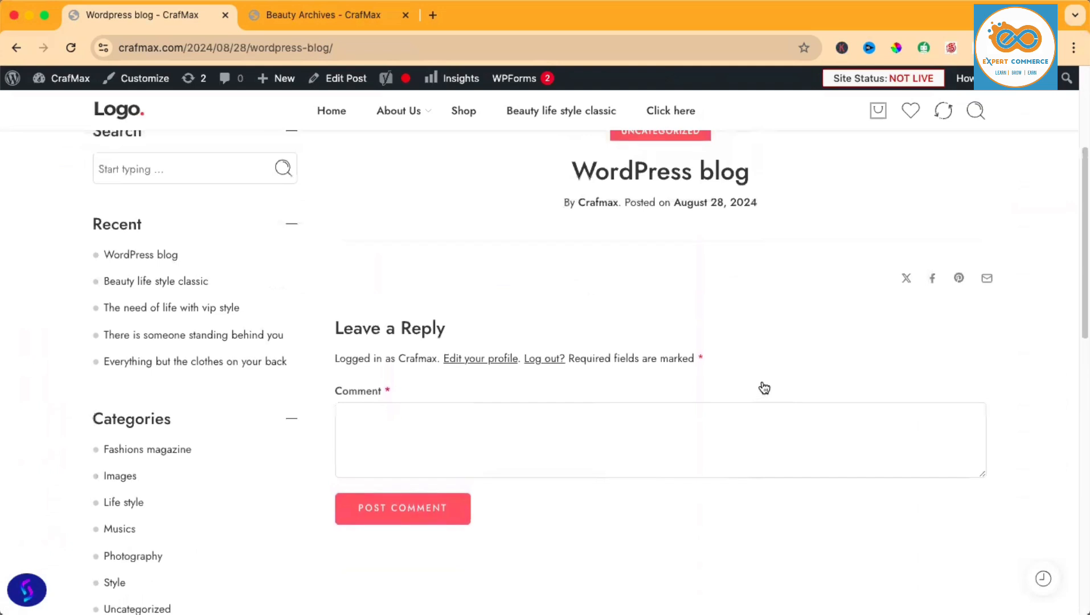
{"action": "scroll", "coordinate": [764, 388], "scroll_direction": "up", "scroll_amount": 1}
{"action": "scroll", "coordinate": [763, 386], "scroll_direction": "up", "scroll_amount": 2}
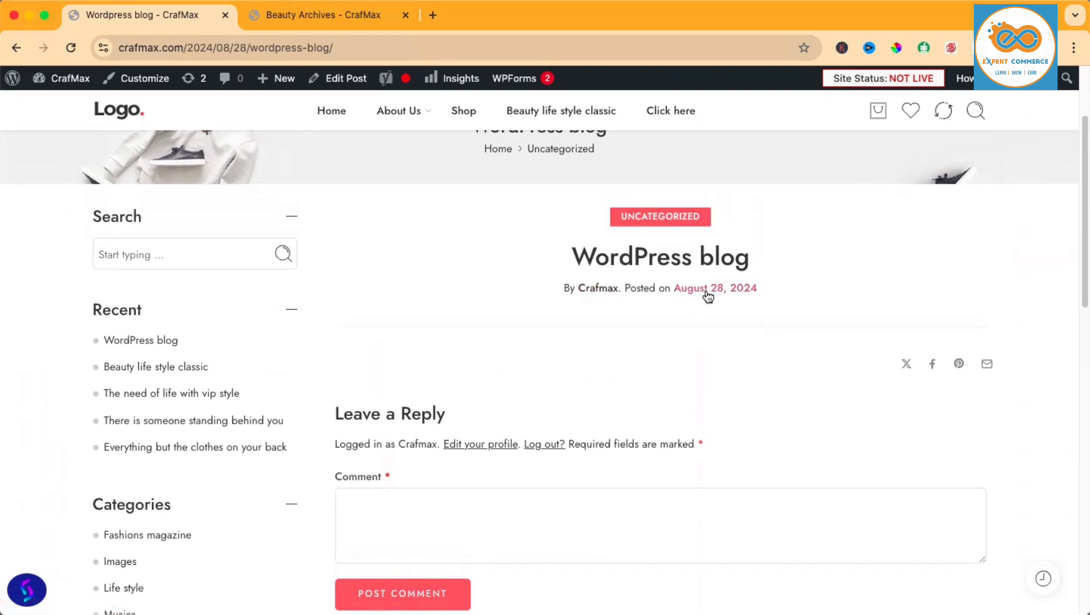
{"action": "scroll", "coordinate": [708, 325], "scroll_direction": "down", "scroll_amount": 2}
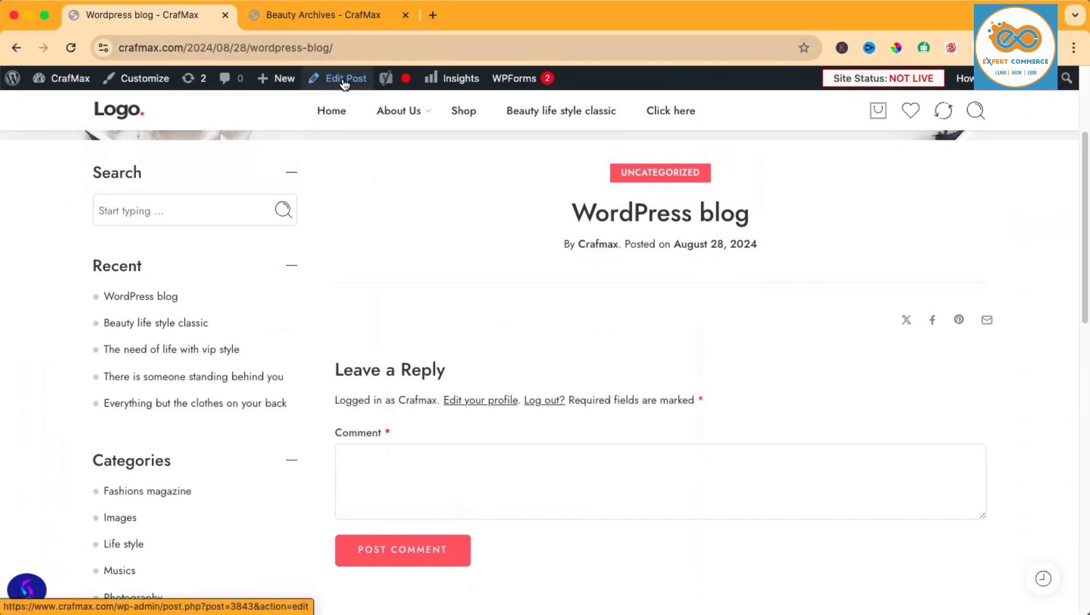
- Open the post for editing and insert an Image block using the media library picture of silhouetted people jumping at sunset
{"action": "mouse_move", "coordinate": [48, 77]}
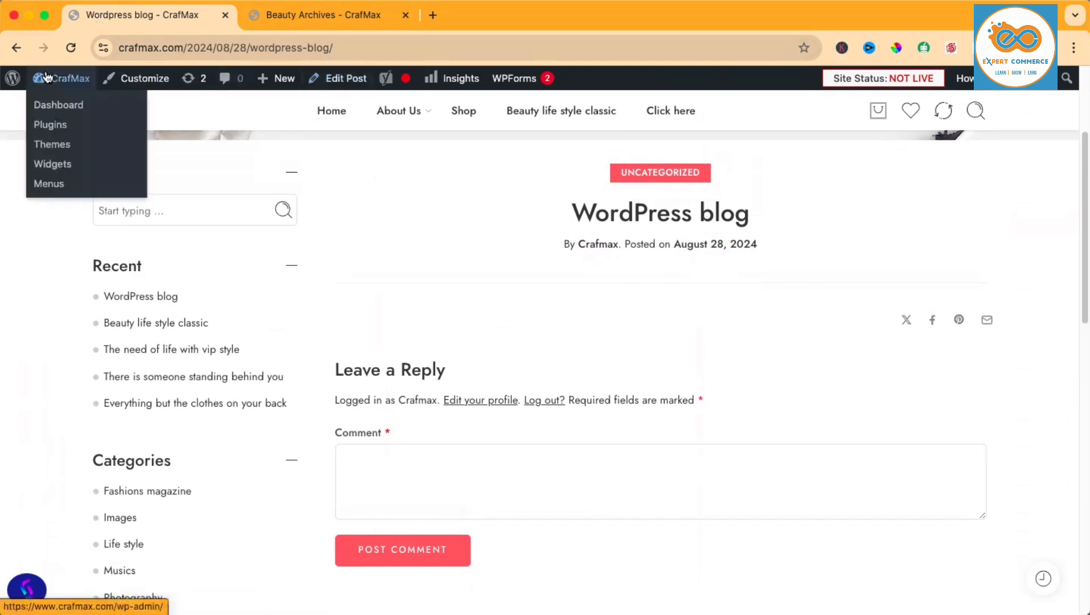
{"action": "left_click", "coordinate": [345, 80]}
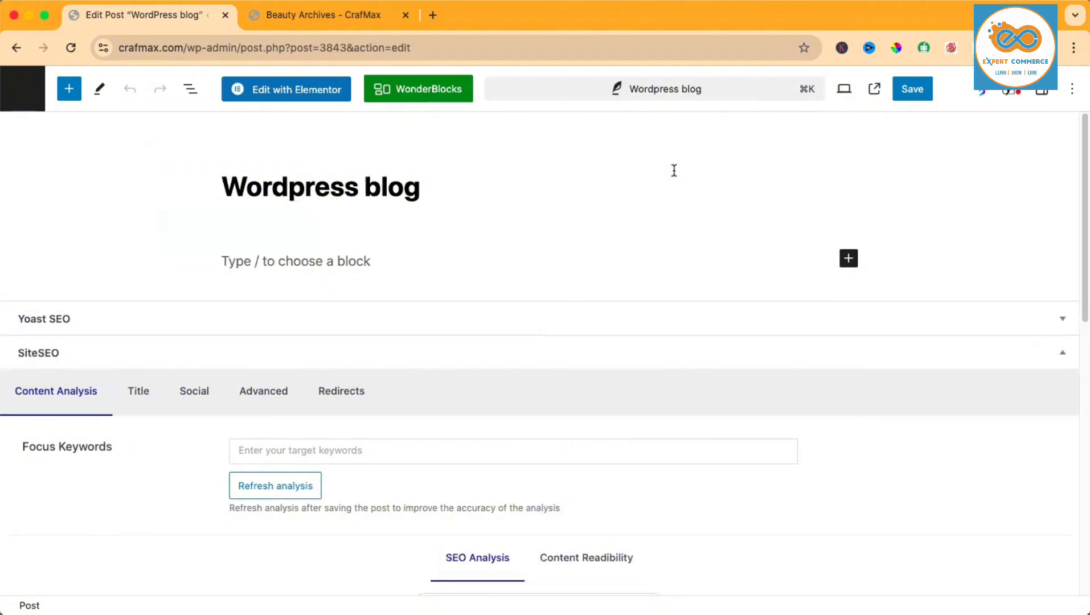
{"action": "left_click", "coordinate": [848, 259]}
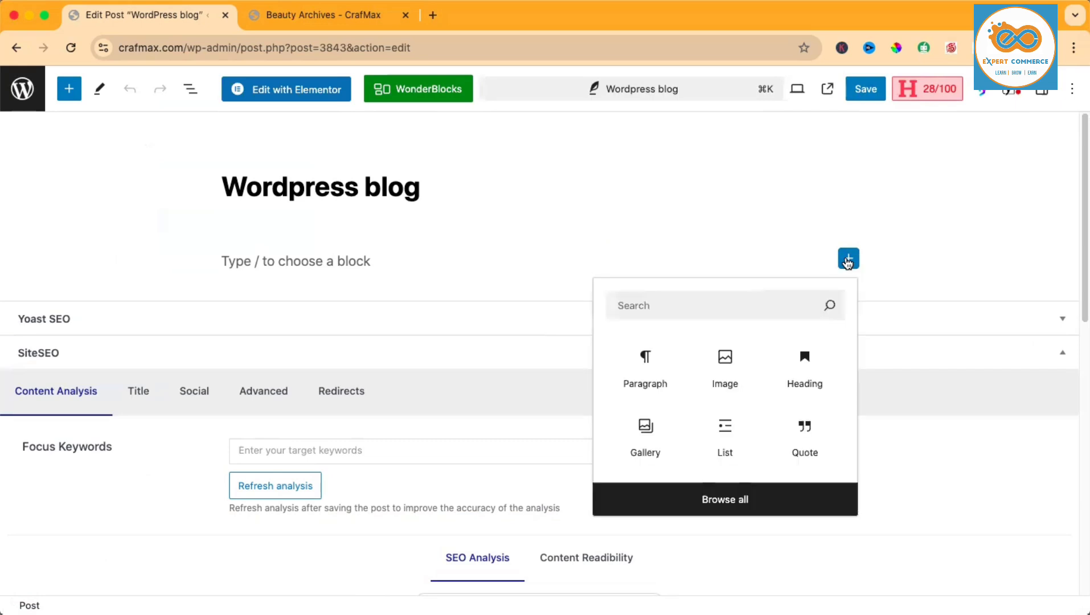
{"action": "left_click", "coordinate": [727, 374]}
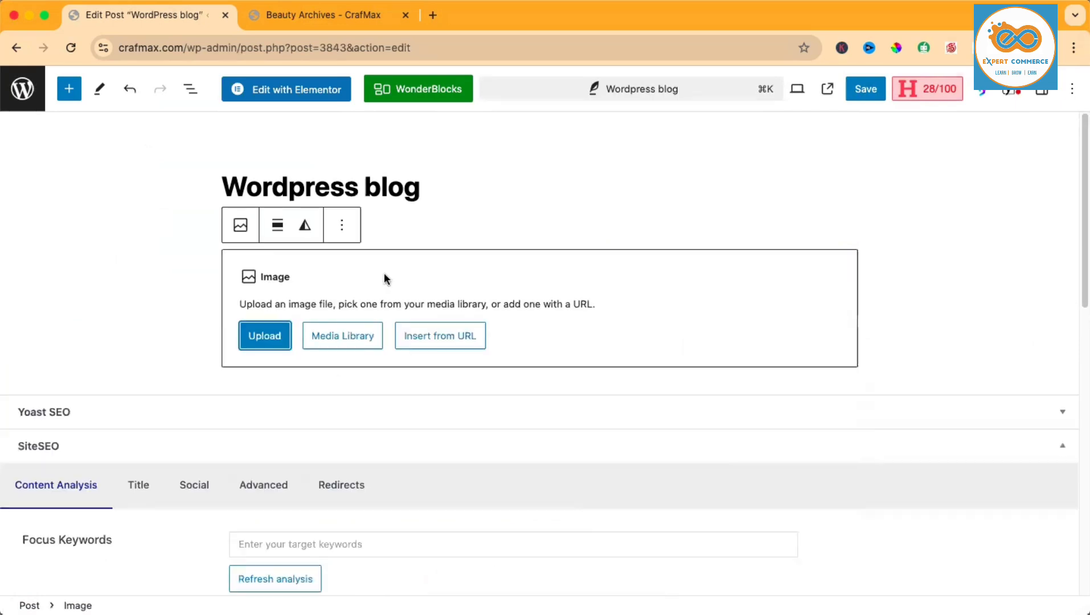
{"action": "left_click", "coordinate": [346, 336]}
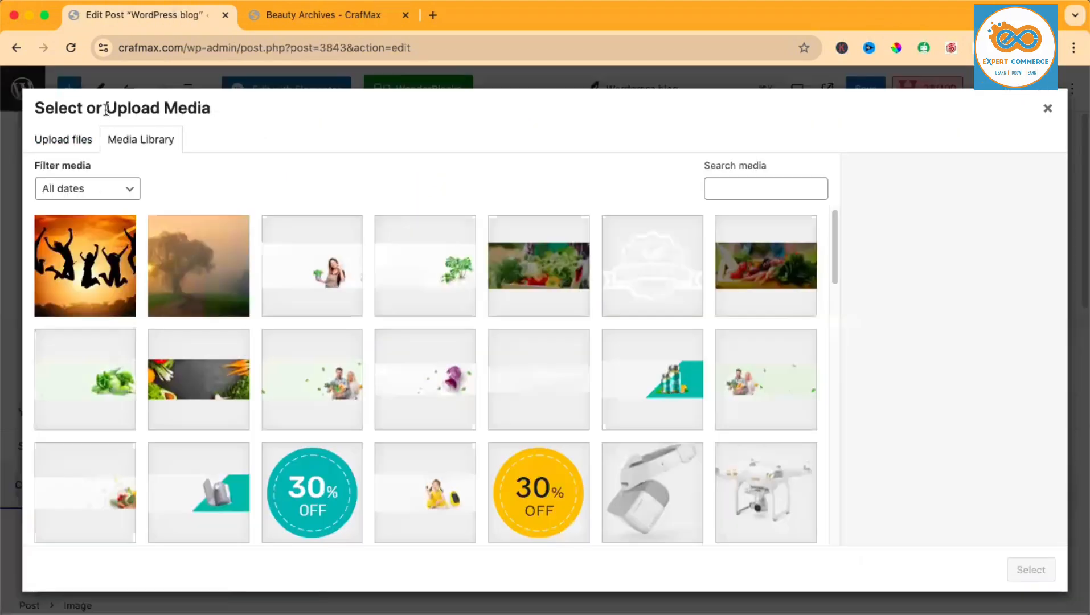
{"action": "left_click", "coordinate": [201, 269]}
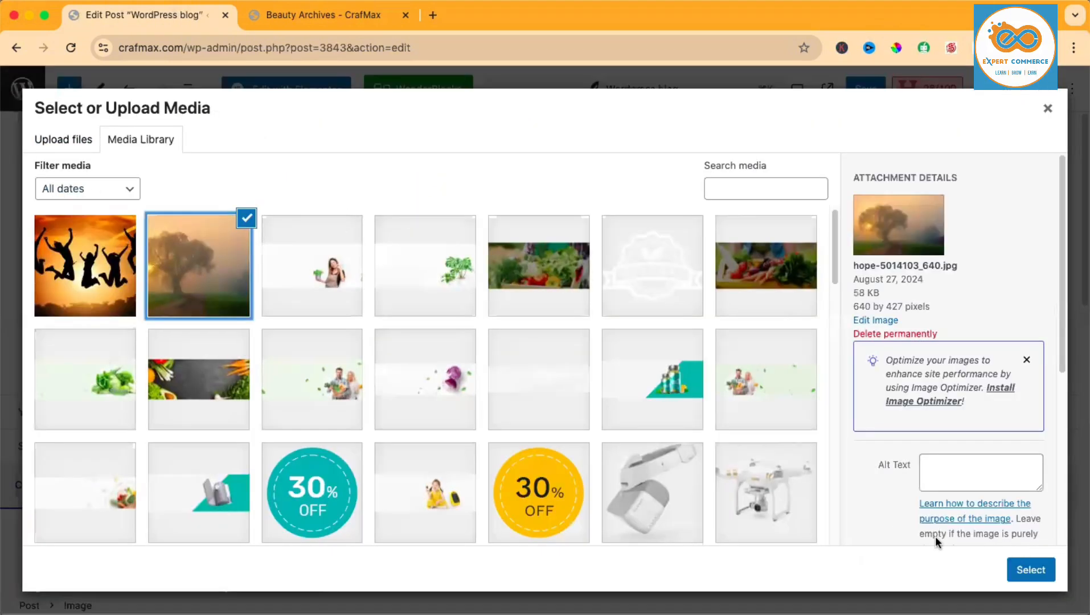
{"action": "left_click", "coordinate": [116, 293]}
{"action": "left_click", "coordinate": [1031, 570]}
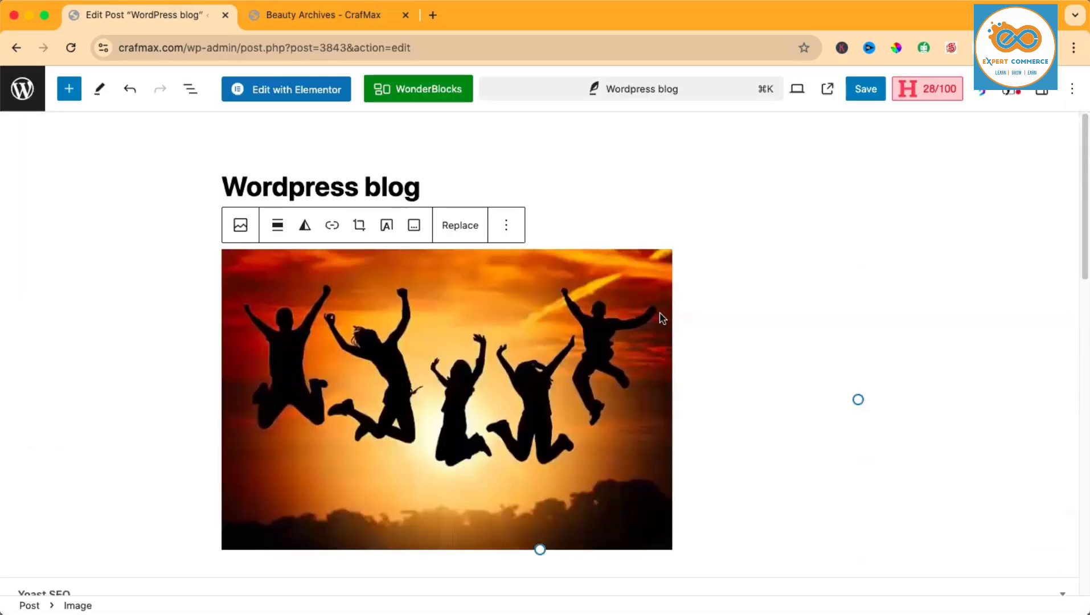
- Center-align the inserted image and add an empty paragraph block beneath it
{"action": "left_click", "coordinate": [279, 228]}
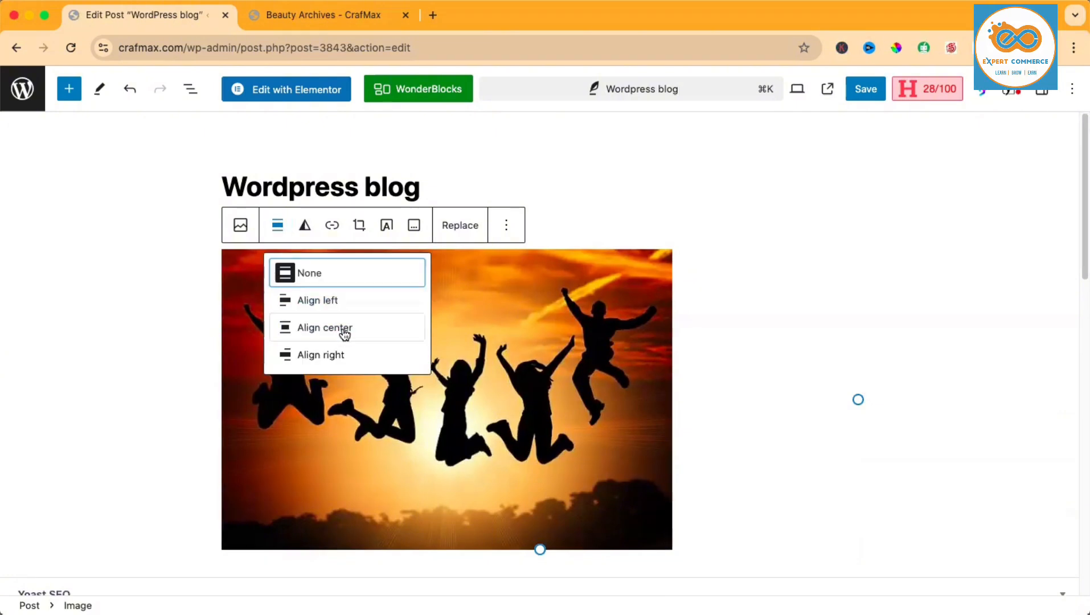
{"action": "left_click", "coordinate": [343, 329]}
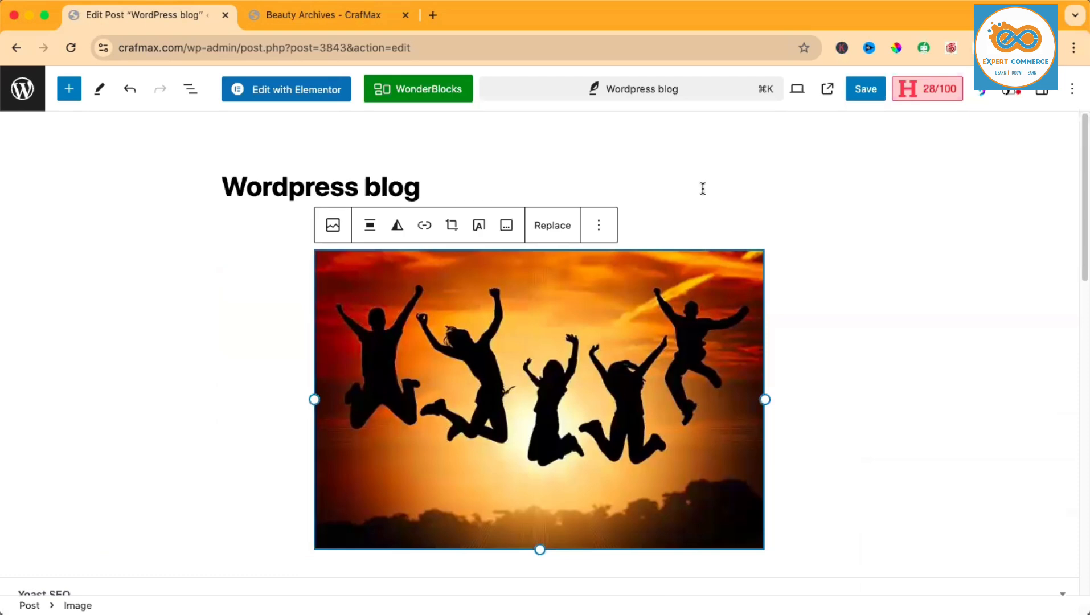
{"action": "scroll", "coordinate": [906, 292], "scroll_direction": "down", "scroll_amount": 1}
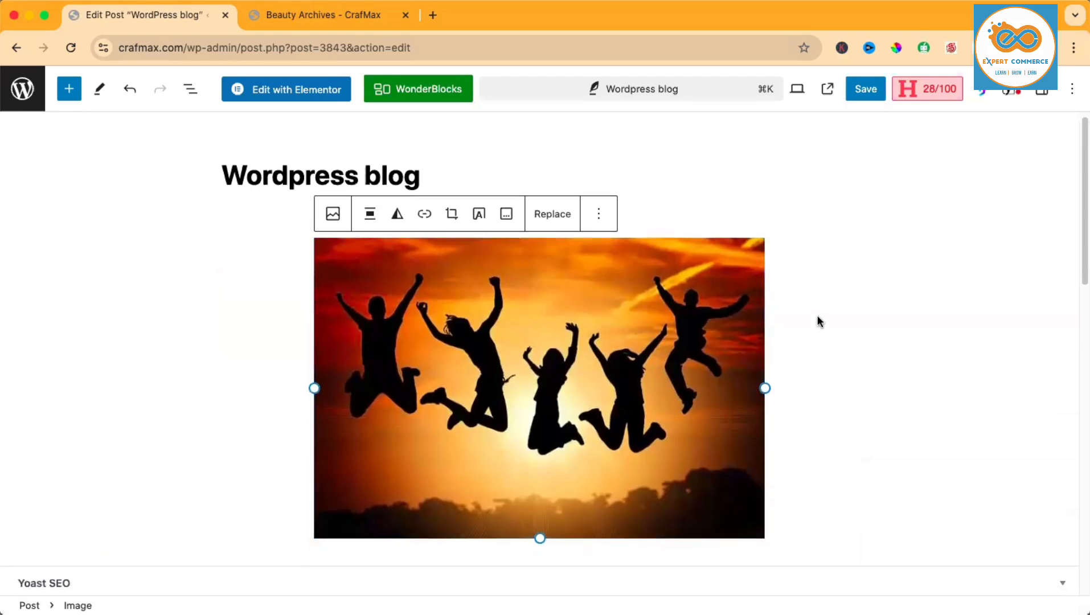
{"action": "scroll", "coordinate": [815, 364], "scroll_direction": "down", "scroll_amount": 2}
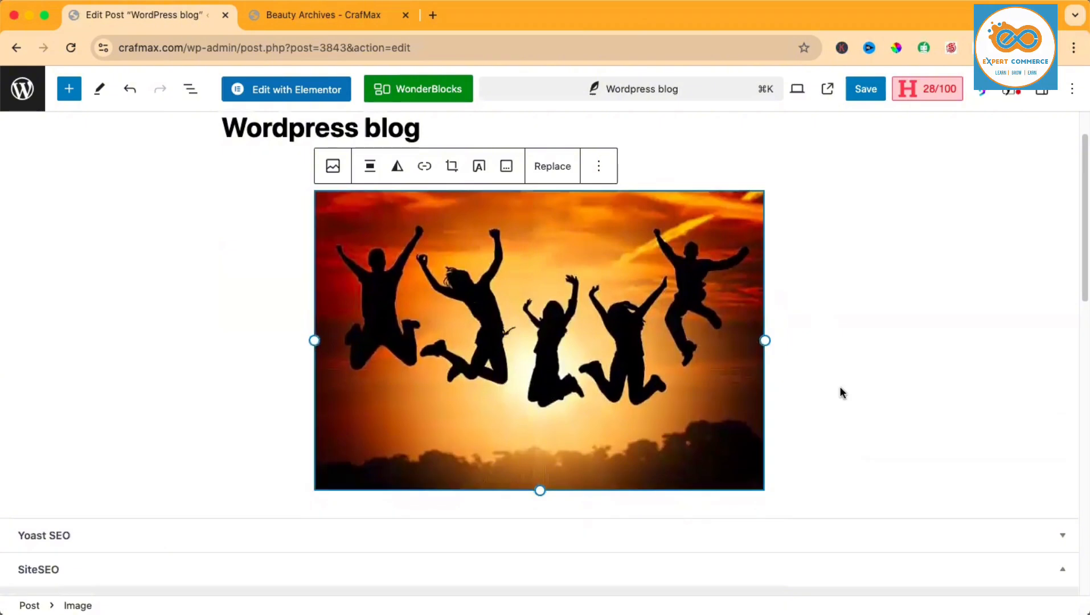
{"action": "key", "text": "Return"}
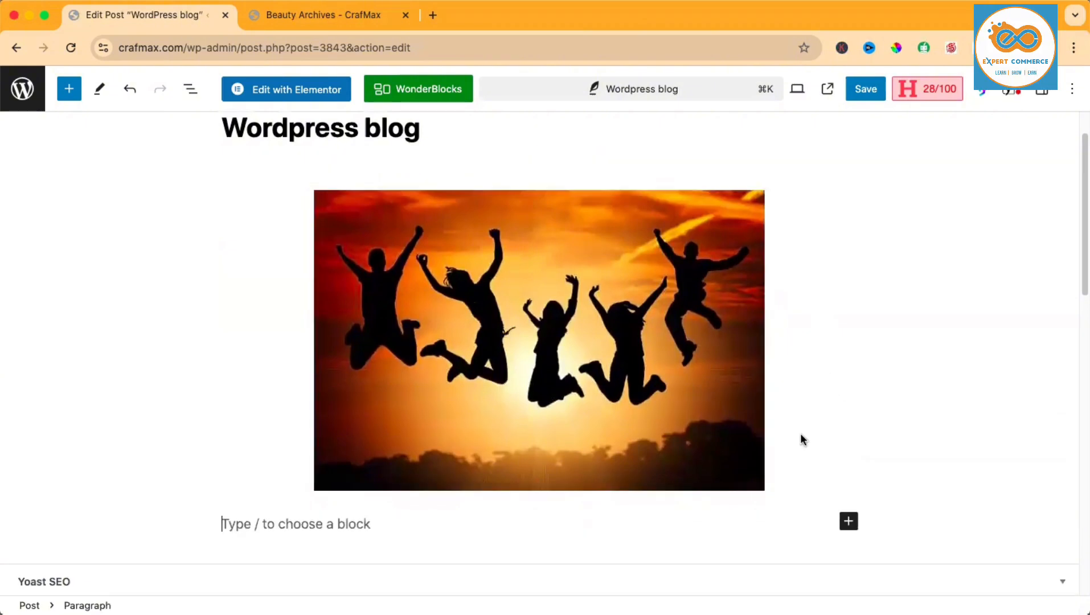
{"action": "left_click", "coordinate": [848, 522]}
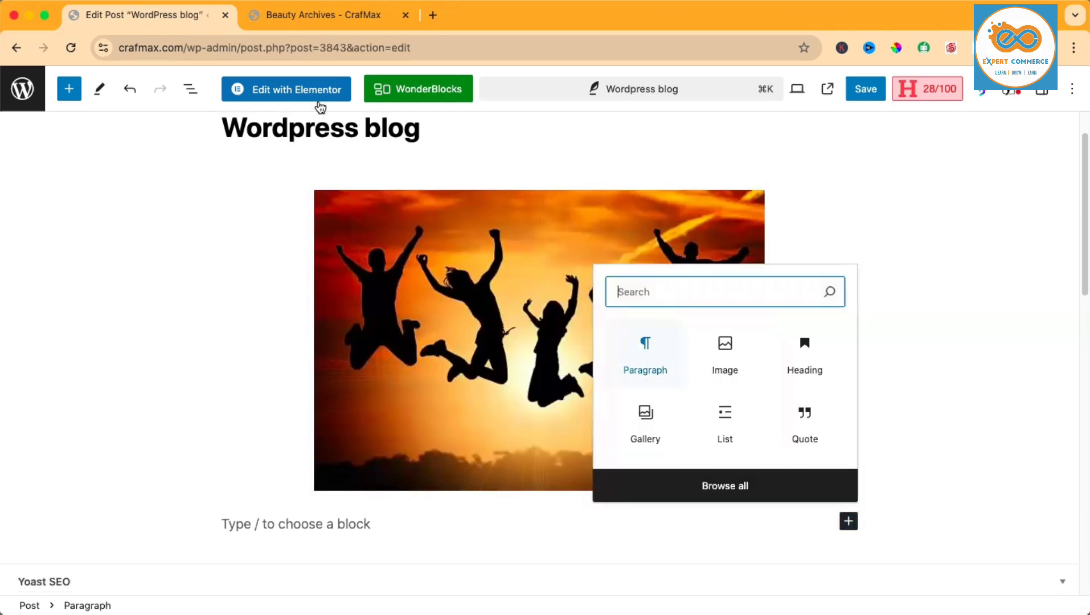
{"action": "key", "text": "Escape"}
- Open the "Beauty life style classic" post from the Beauty tag archive and copy its first paragraph of text
{"action": "left_click", "coordinate": [329, 18]}
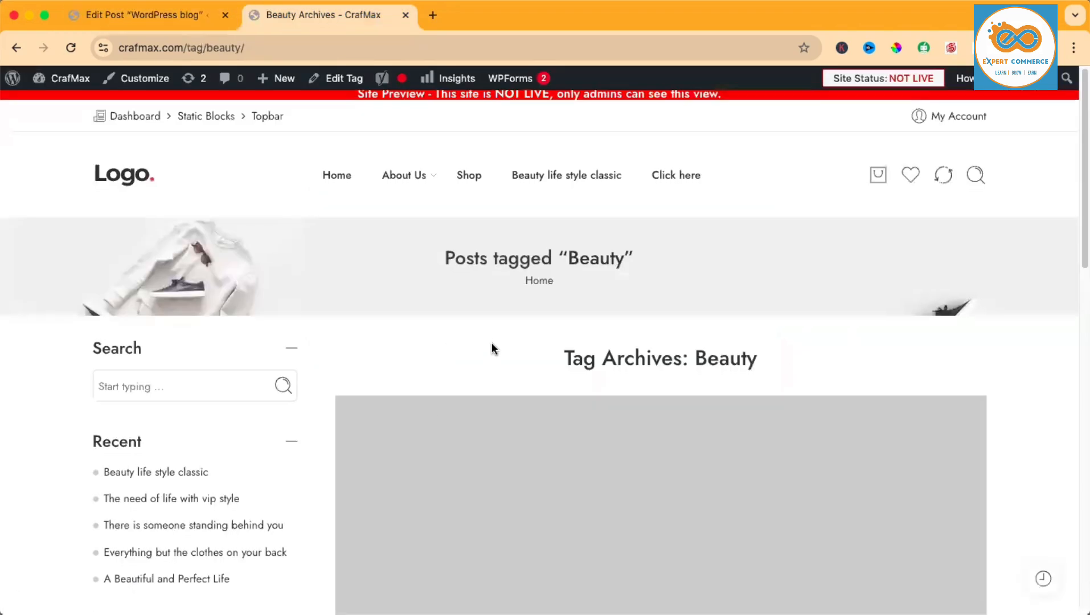
{"action": "scroll", "coordinate": [492, 343], "scroll_direction": "down", "scroll_amount": 15}
{"action": "scroll", "coordinate": [499, 310], "scroll_direction": "up", "scroll_amount": 5}
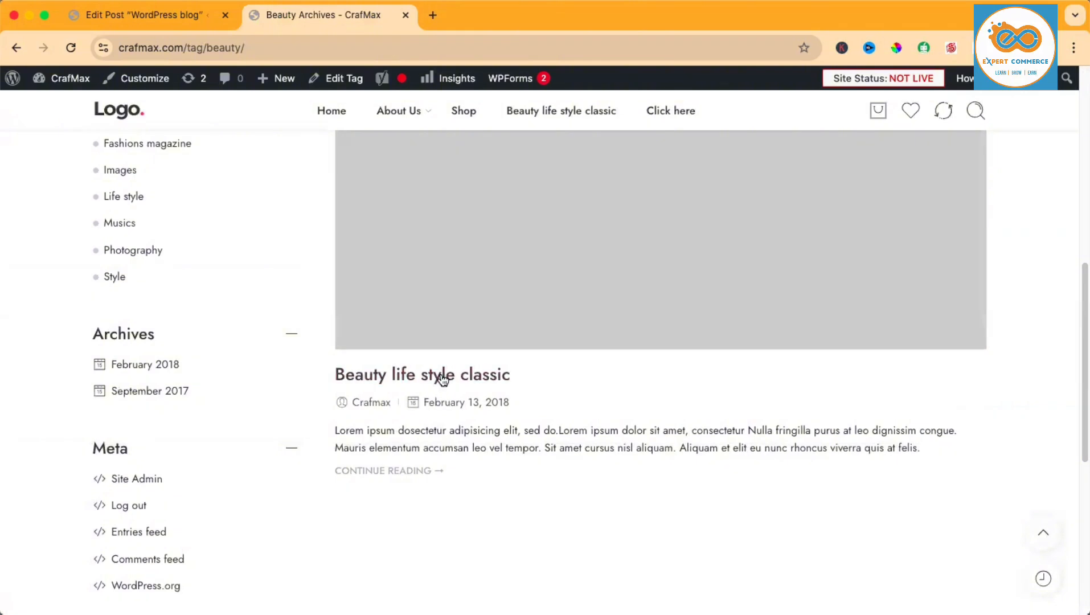
{"action": "left_click", "coordinate": [701, 279]}
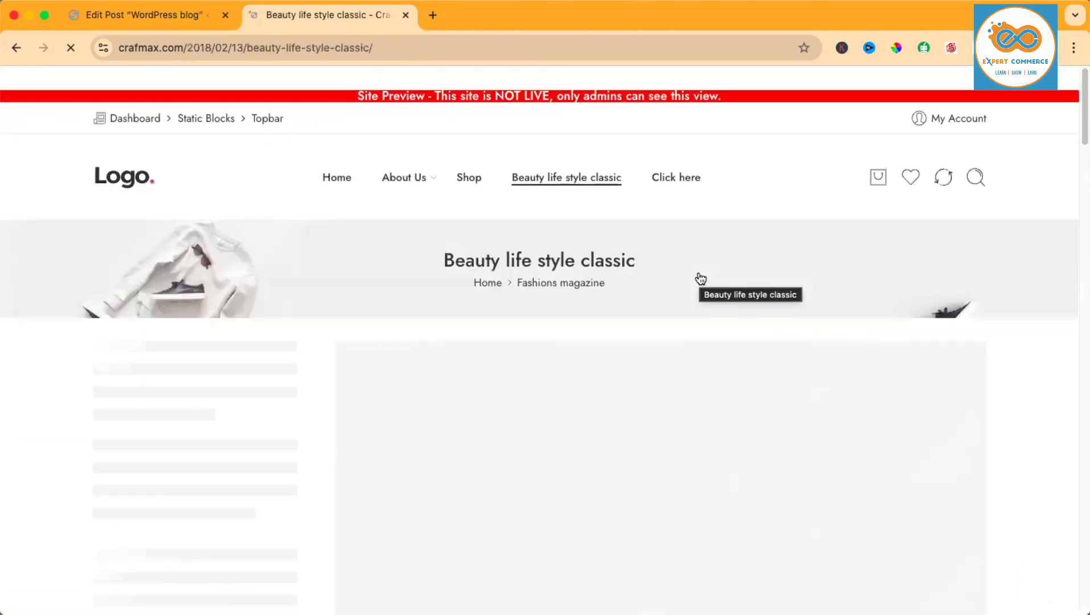
{"action": "scroll", "coordinate": [701, 279], "scroll_direction": "down", "scroll_amount": 6}
{"action": "scroll", "coordinate": [700, 279], "scroll_direction": "down", "scroll_amount": 5}
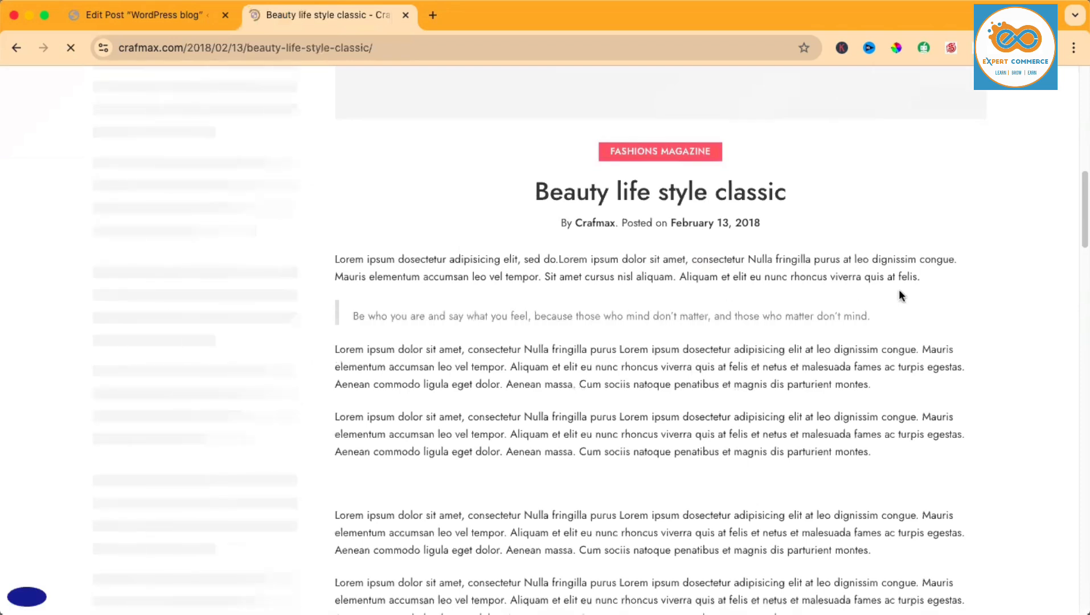
{"action": "left_click_drag", "start_coordinate": [923, 276], "coordinate": [333, 259]}
{"action": "key", "text": "super+c"}
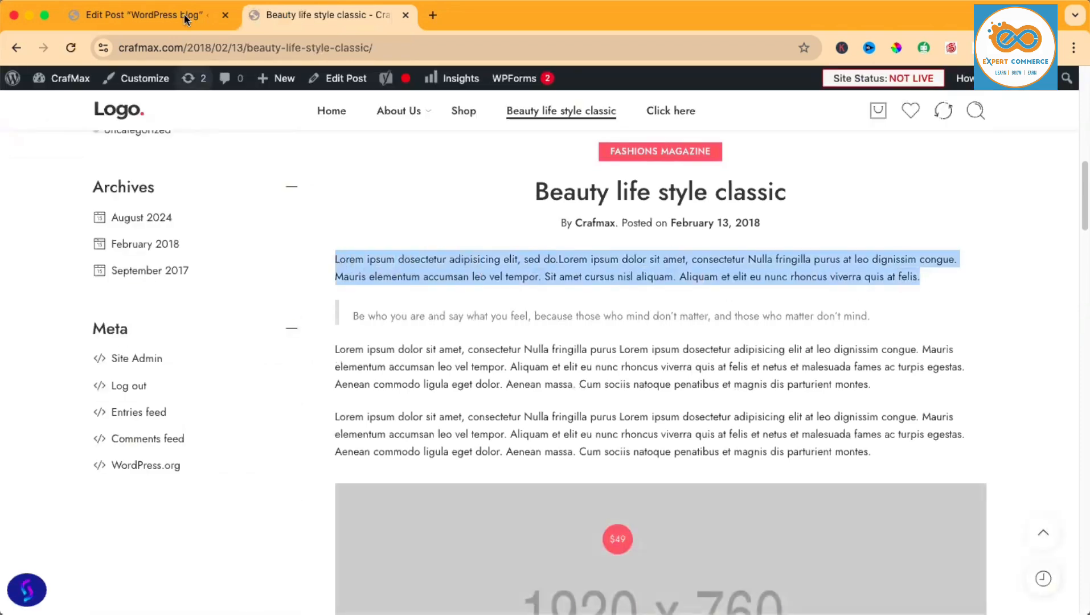
- Paste the copied paragraph into the empty block beneath the image in the "Wordpress blog" post
{"action": "left_click", "coordinate": [158, 14]}
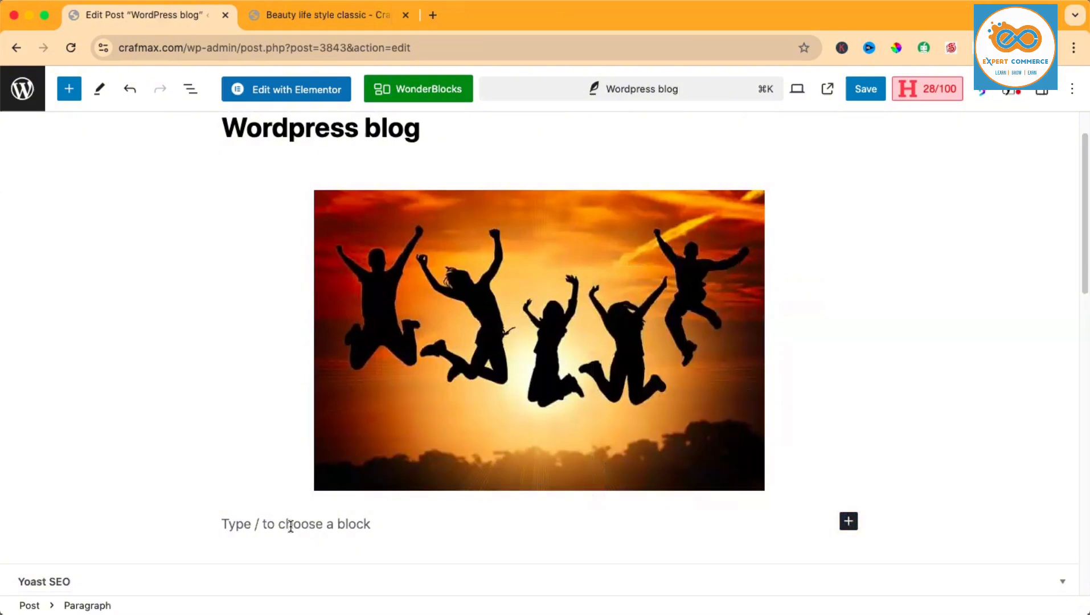
{"action": "key", "text": "super+v"}
{"action": "left_click", "coordinate": [423, 438]}
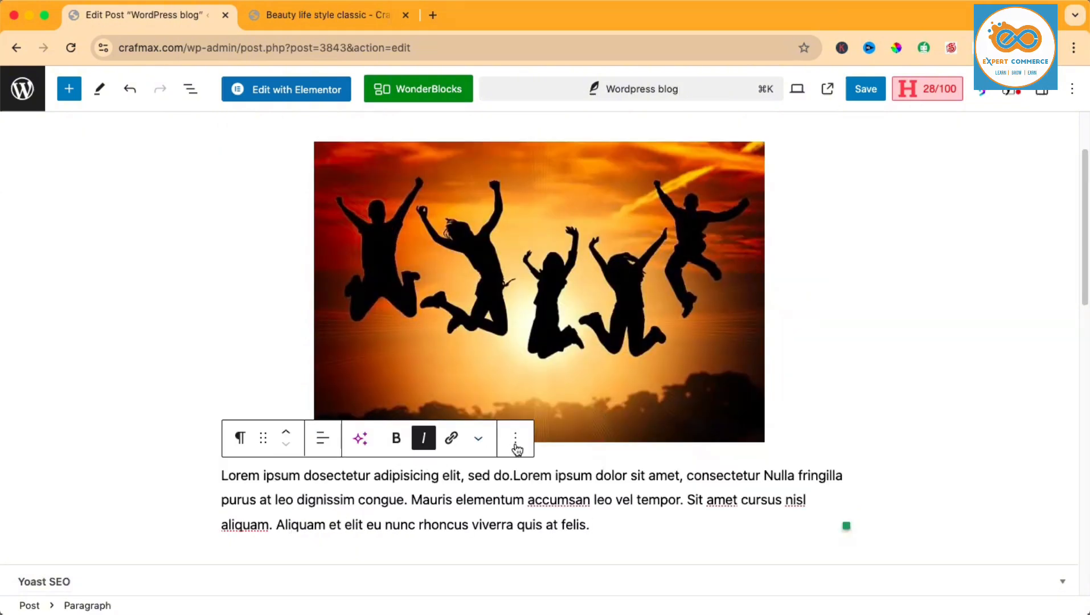
{"action": "left_click", "coordinate": [322, 440]}
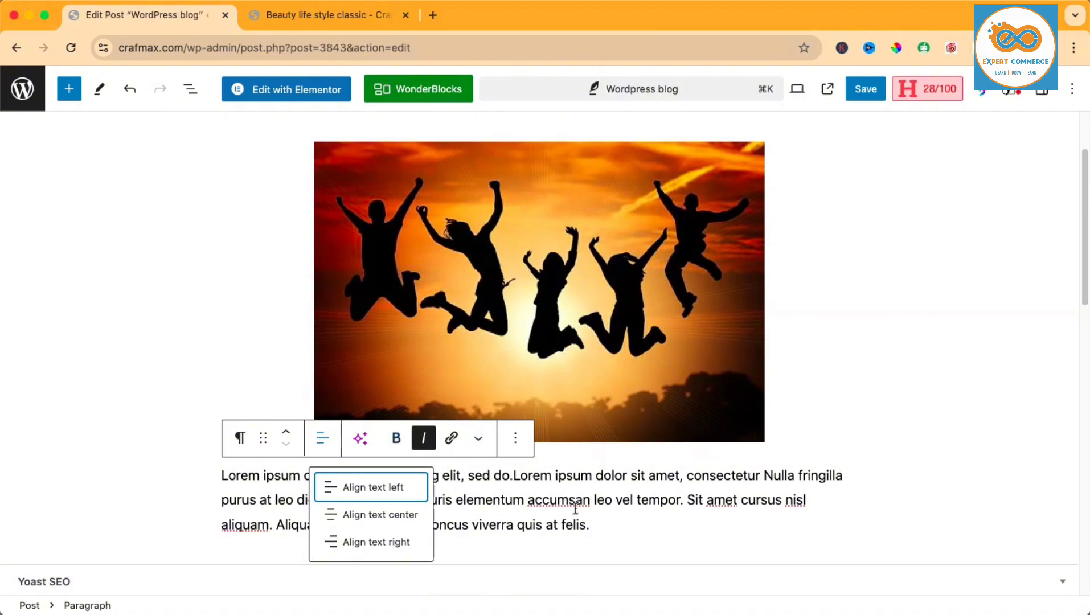
{"action": "left_click", "coordinate": [610, 531]}
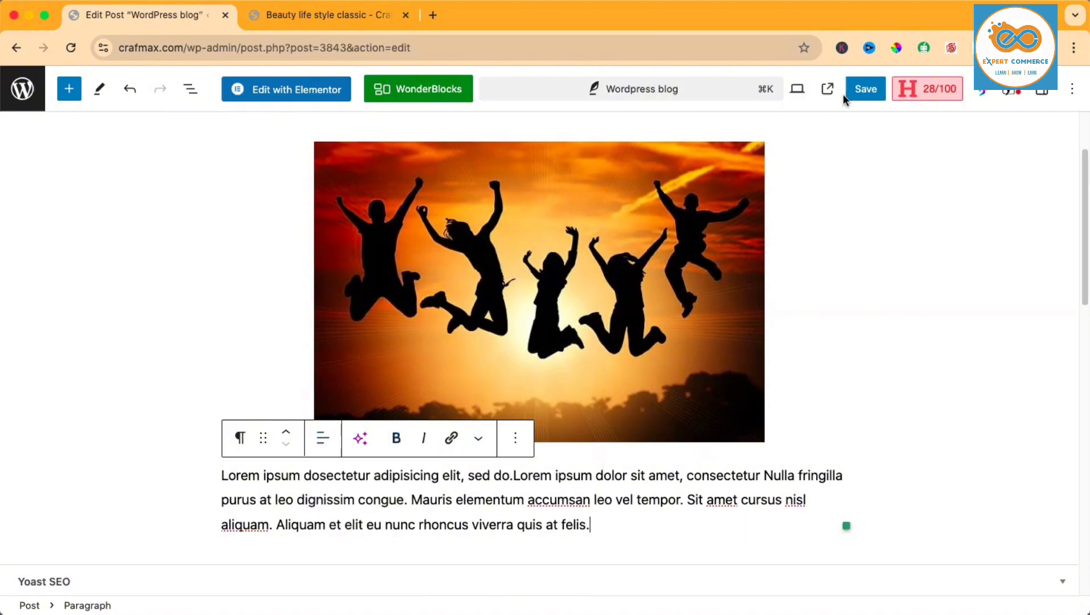
- Save the "Wordpress blog" post with its new image and paragraph
{"action": "left_click", "coordinate": [863, 94]}
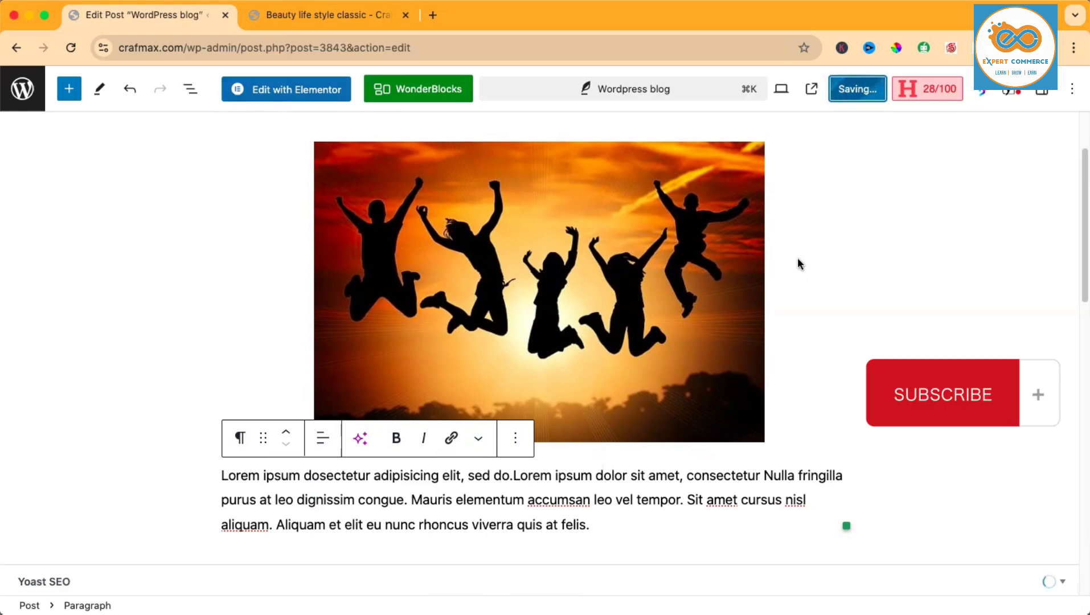
{"action": "scroll", "coordinate": [824, 288], "scroll_direction": "down", "scroll_amount": 2}
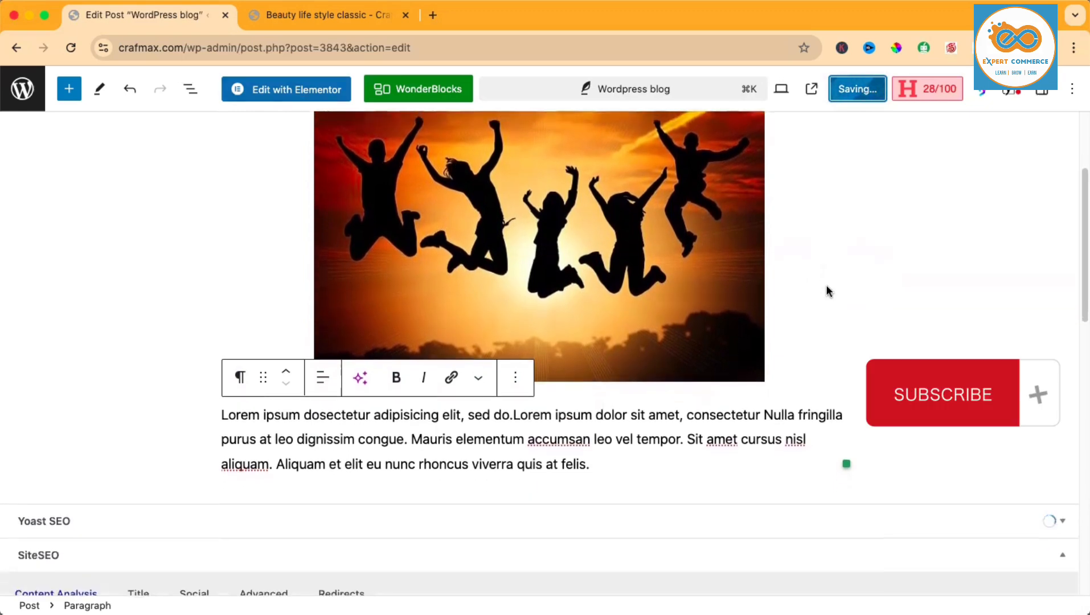
{"action": "scroll", "coordinate": [827, 287], "scroll_direction": "up", "scroll_amount": 5}
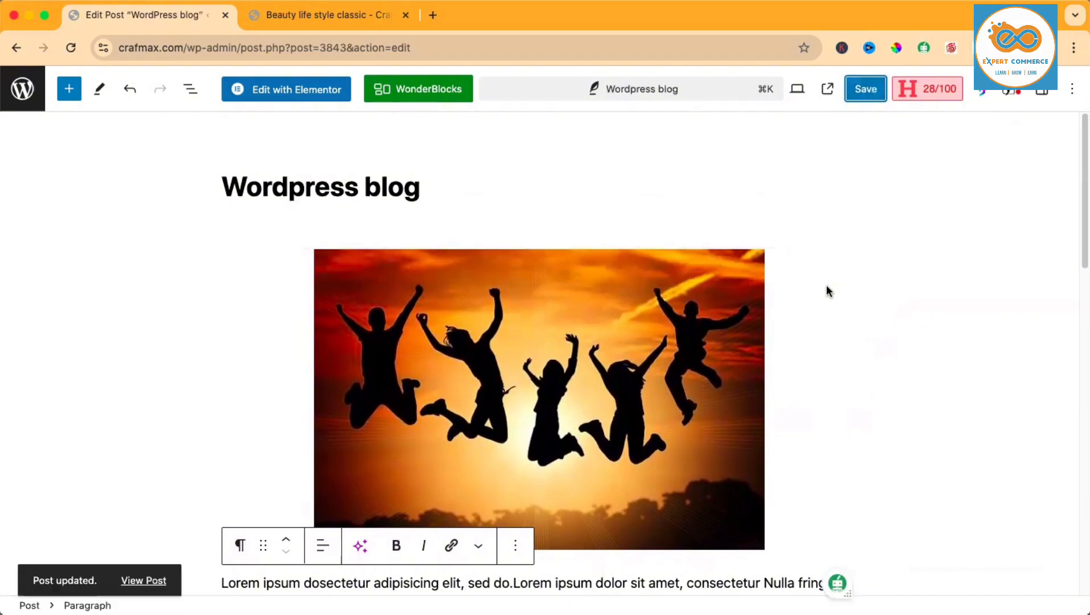
- Open the updated post's live page in a new browser tab and place that tab beside the editor tab
{"action": "right_click", "coordinate": [829, 94]}
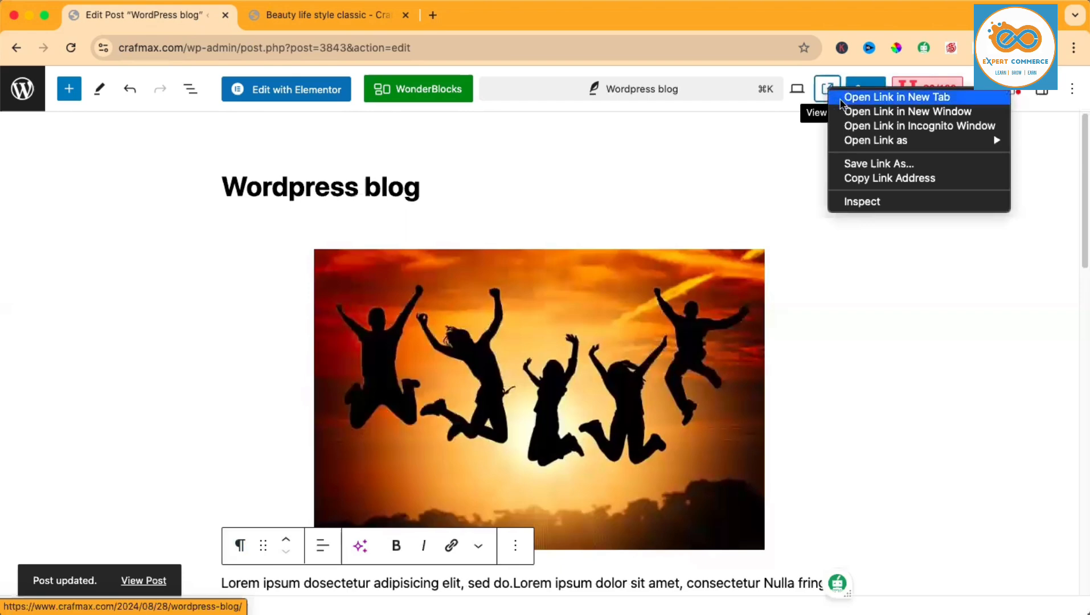
{"action": "left_click", "coordinate": [842, 98]}
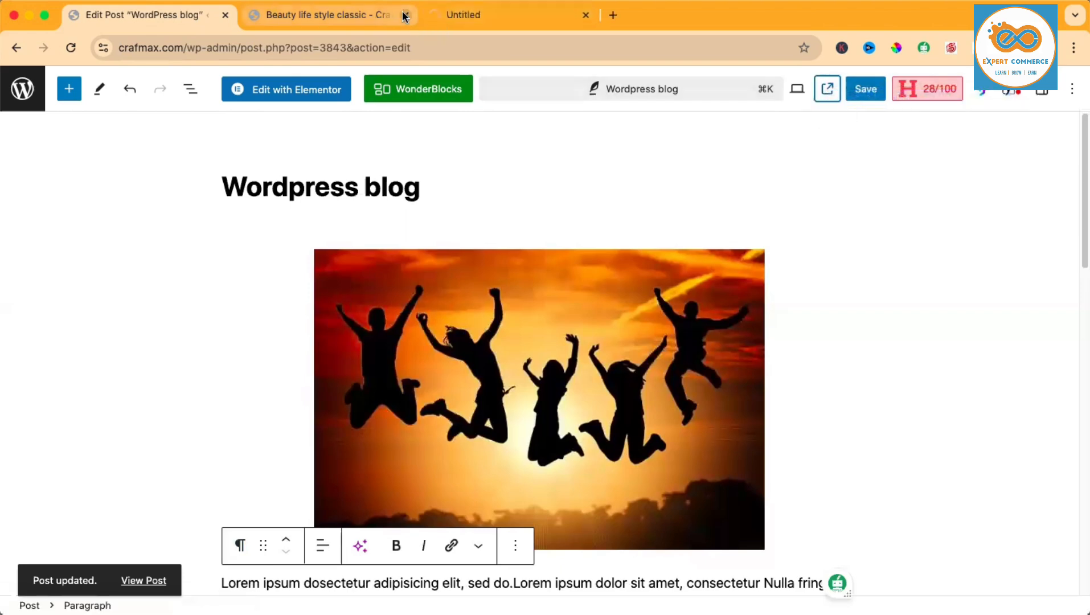
{"action": "left_click_drag", "start_coordinate": [563, 23], "coordinate": [360, 12]}
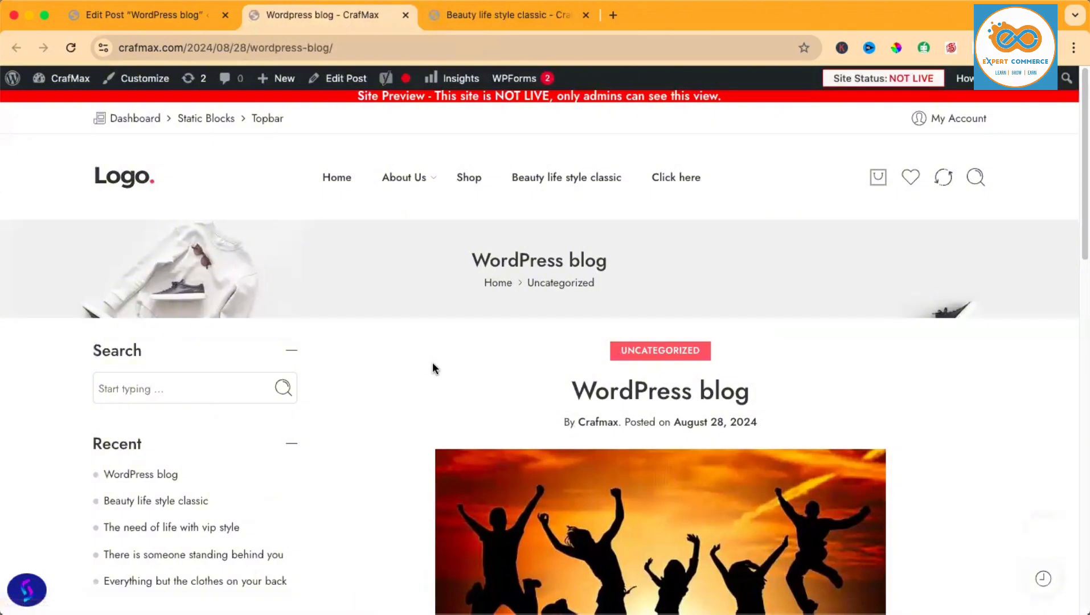
- Review the live "WordPress blog" page from its title through the image to the paragraph and comment section
{"action": "scroll", "coordinate": [460, 340], "scroll_direction": "down", "scroll_amount": 2}
{"action": "scroll", "coordinate": [408, 276], "scroll_direction": "down", "scroll_amount": 3}
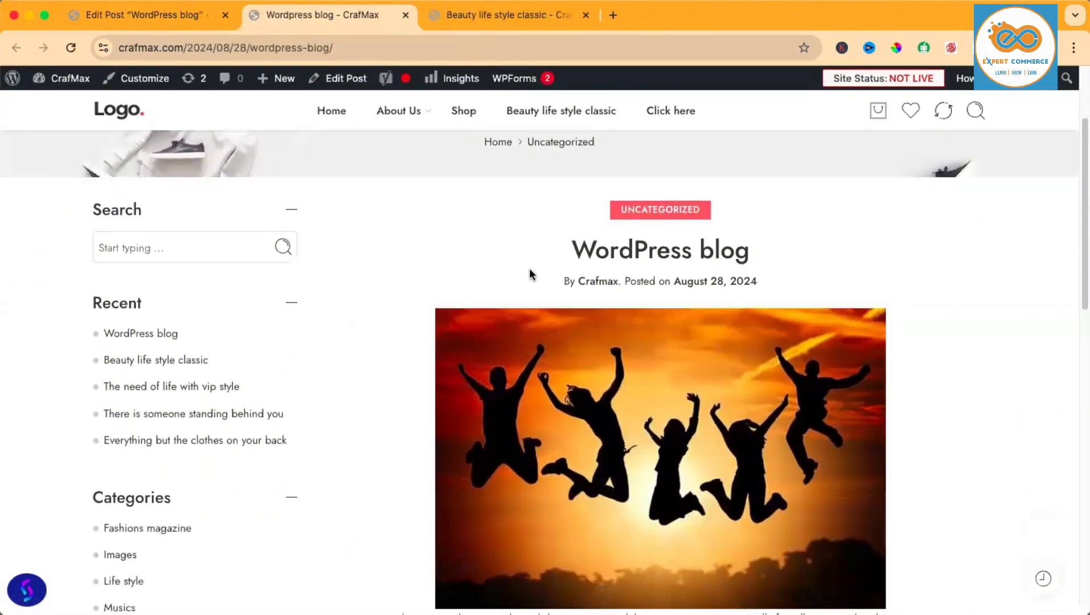
{"action": "scroll", "coordinate": [530, 274], "scroll_direction": "down", "scroll_amount": 4}
{"action": "scroll", "coordinate": [532, 276], "scroll_direction": "down", "scroll_amount": 1}
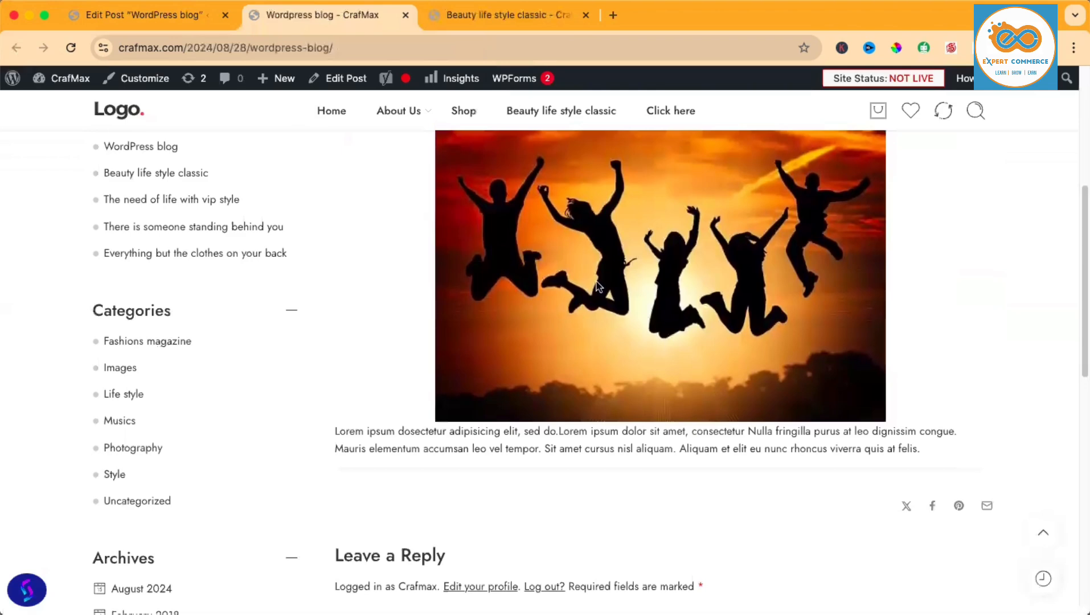
{"action": "scroll", "coordinate": [559, 418], "scroll_direction": "up", "scroll_amount": 3}
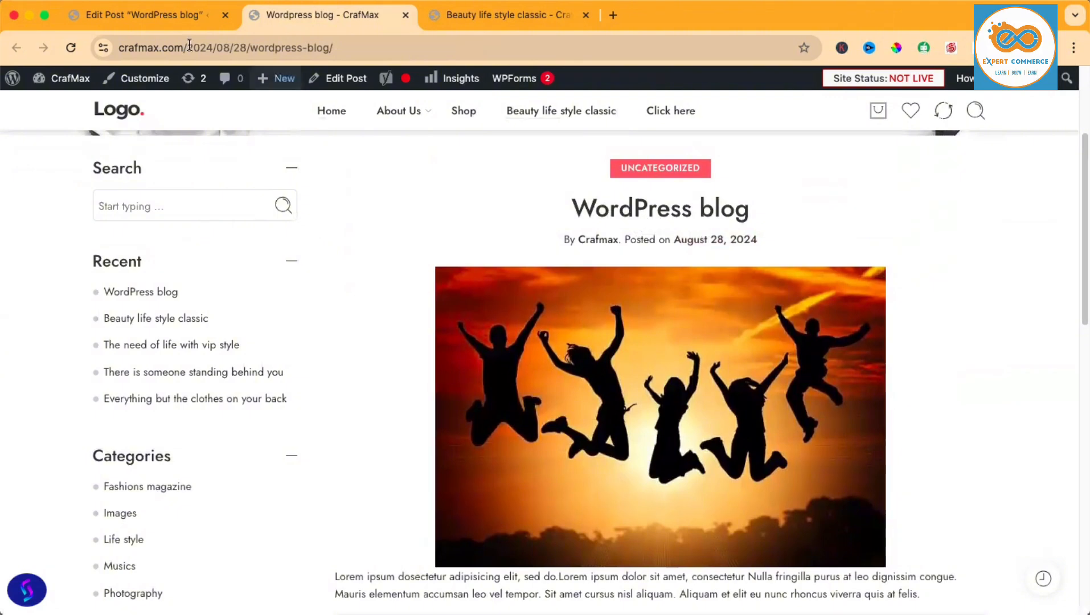
- Return to the post editor and set farm-slider2.jpg from the media library as the post's featured image
{"action": "left_click", "coordinate": [149, 13]}
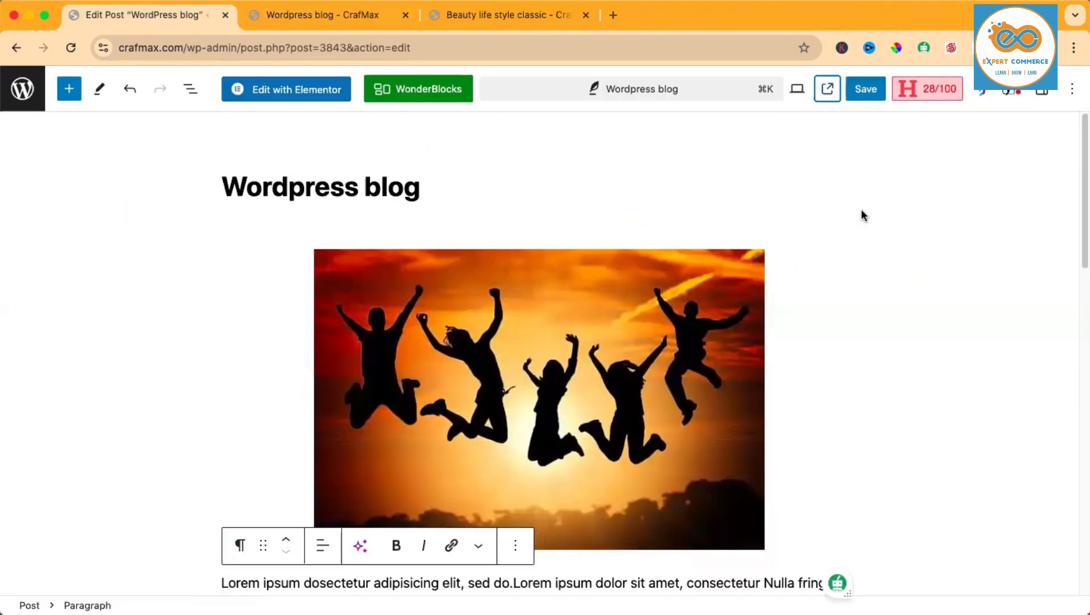
{"action": "scroll", "coordinate": [862, 208], "scroll_direction": "down", "scroll_amount": 2}
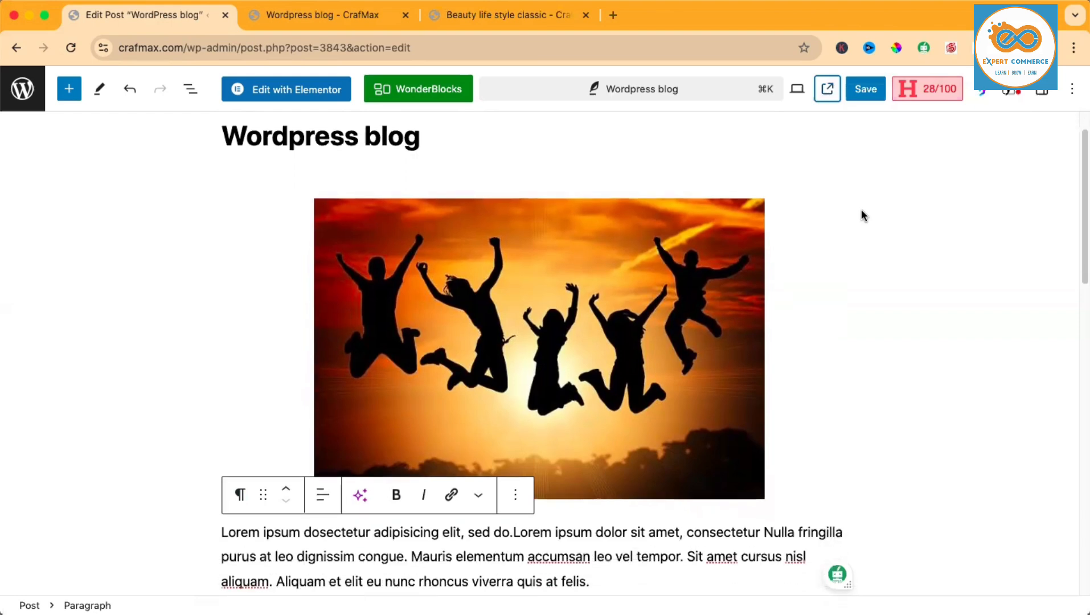
{"action": "scroll", "coordinate": [870, 205], "scroll_direction": "up", "scroll_amount": 2}
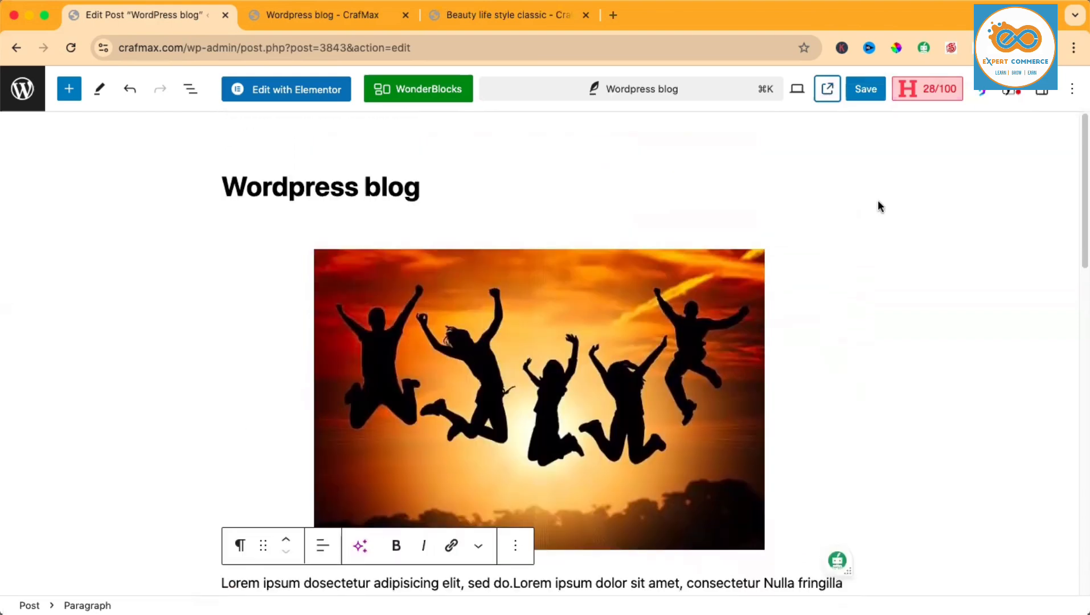
{"action": "left_click", "coordinate": [1037, 94]}
{"action": "left_click", "coordinate": [976, 212]}
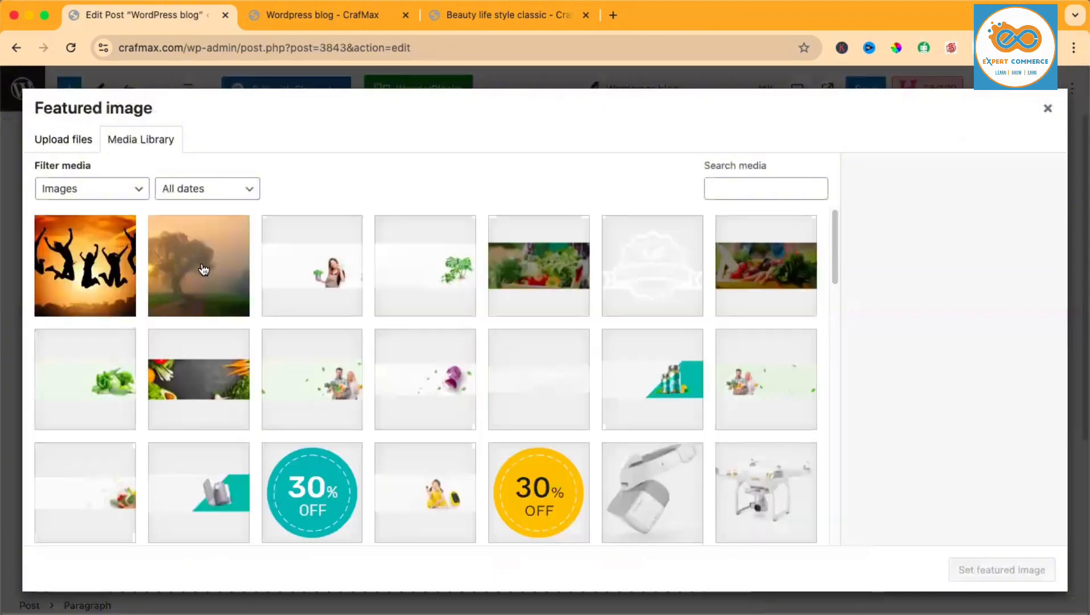
{"action": "left_click", "coordinate": [528, 302]}
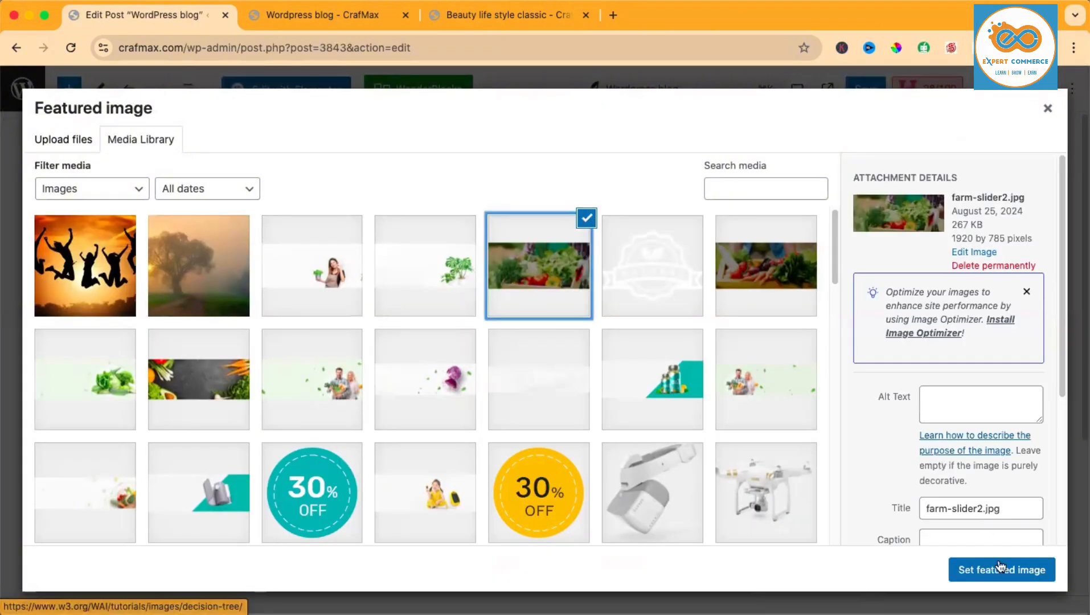
{"action": "left_click", "coordinate": [999, 576]}
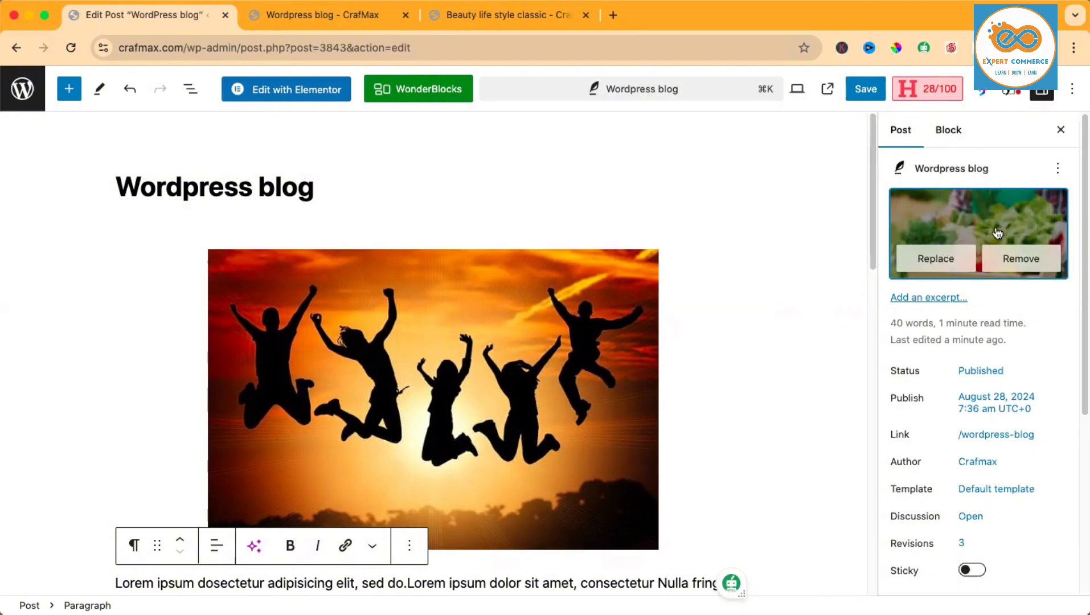
- Assign the Musics and Images categories to the "Wordpress blog" post in its settings
{"action": "scroll", "coordinate": [1016, 299], "scroll_direction": "down", "scroll_amount": 4}
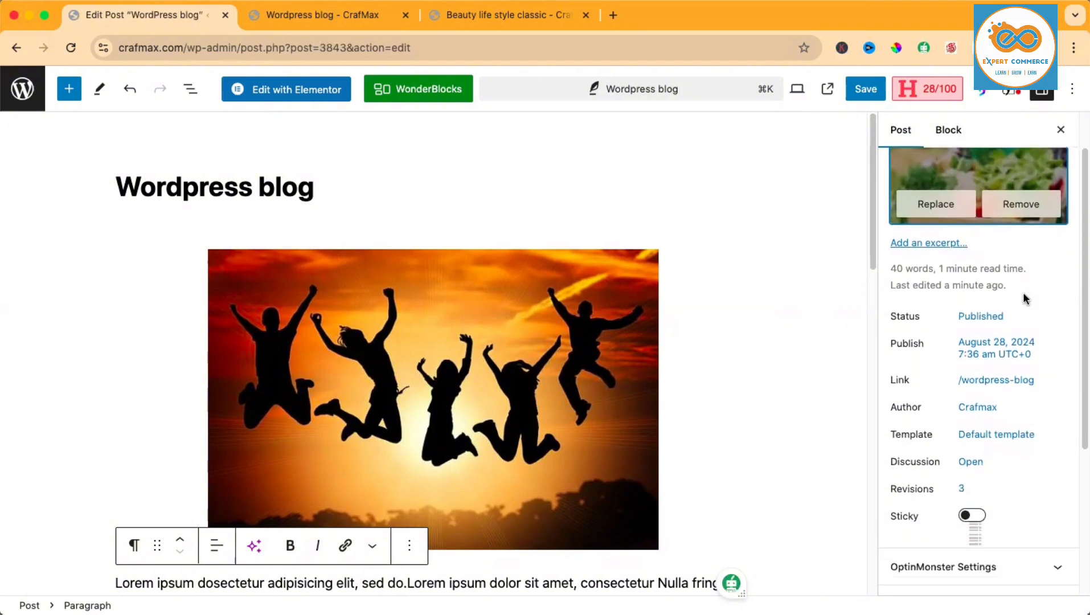
{"action": "scroll", "coordinate": [1025, 291], "scroll_direction": "down", "scroll_amount": 1}
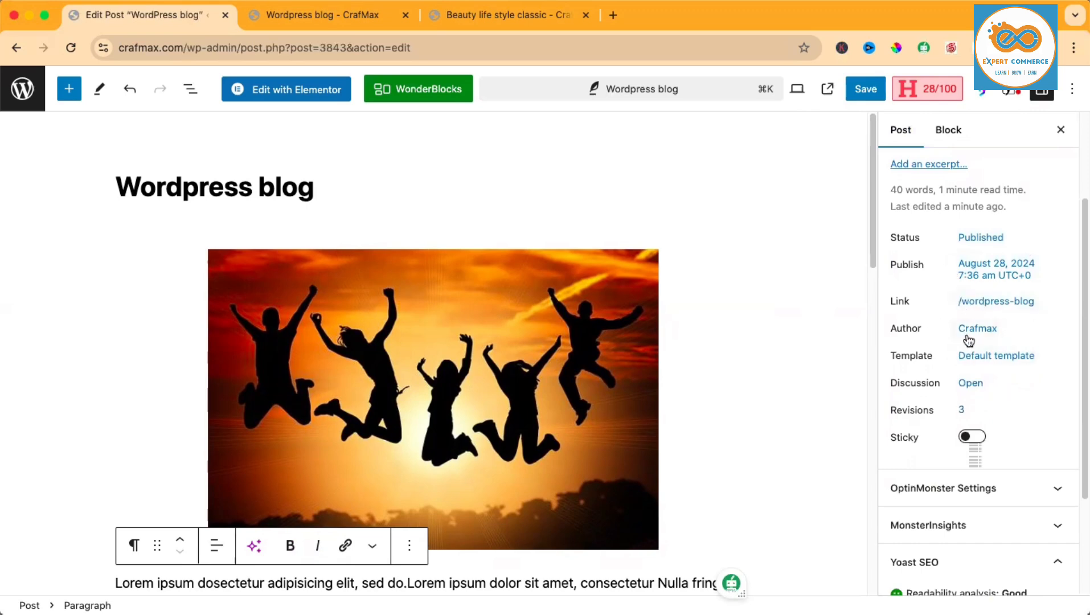
{"action": "scroll", "coordinate": [969, 341], "scroll_direction": "down", "scroll_amount": 5}
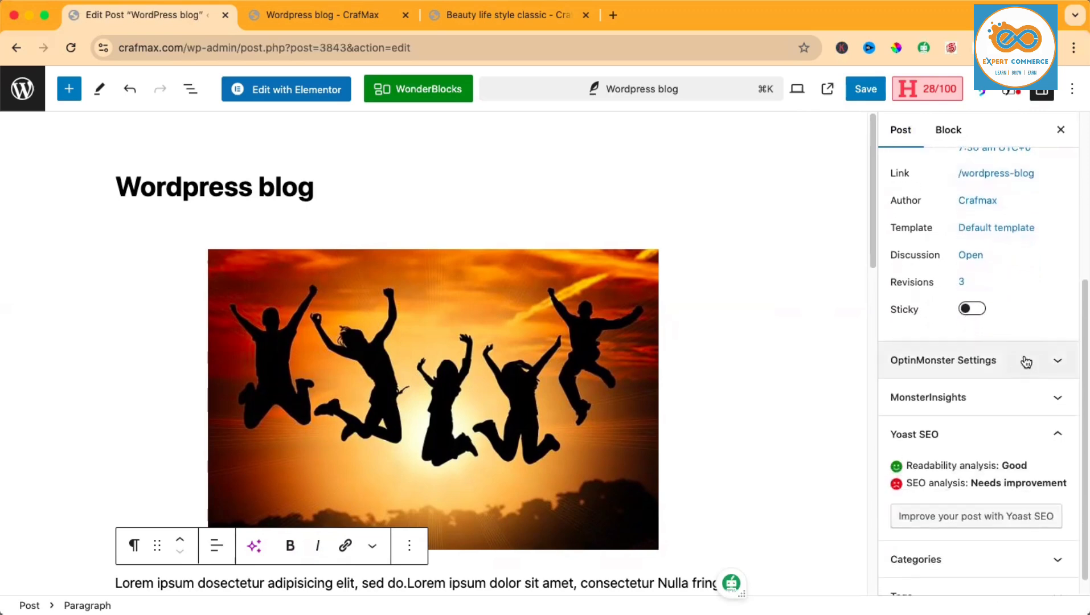
{"action": "scroll", "coordinate": [1021, 360], "scroll_direction": "down", "scroll_amount": 2}
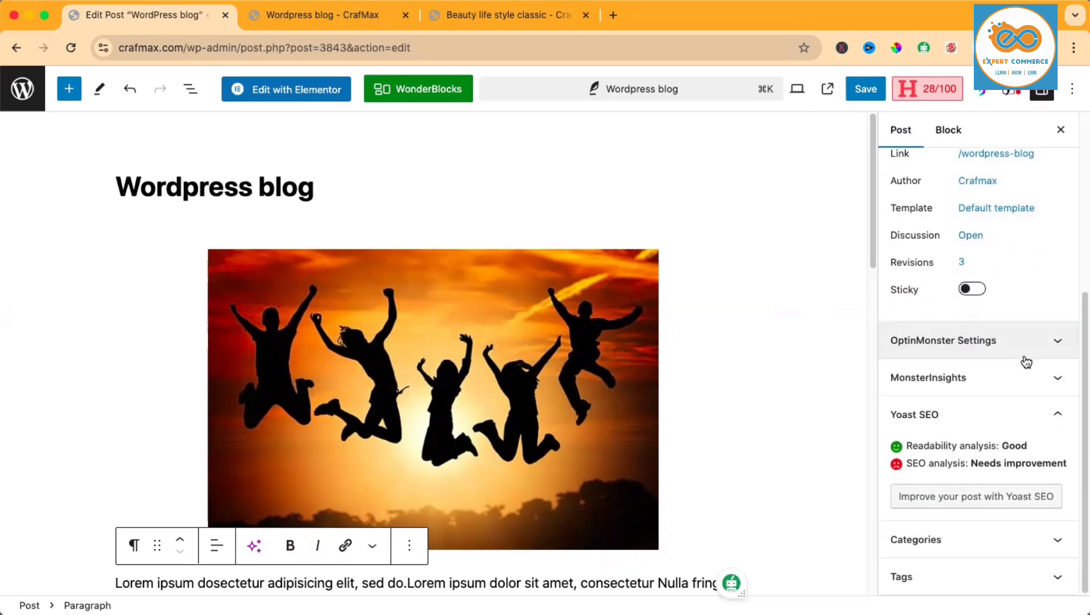
{"action": "left_click", "coordinate": [1059, 542]}
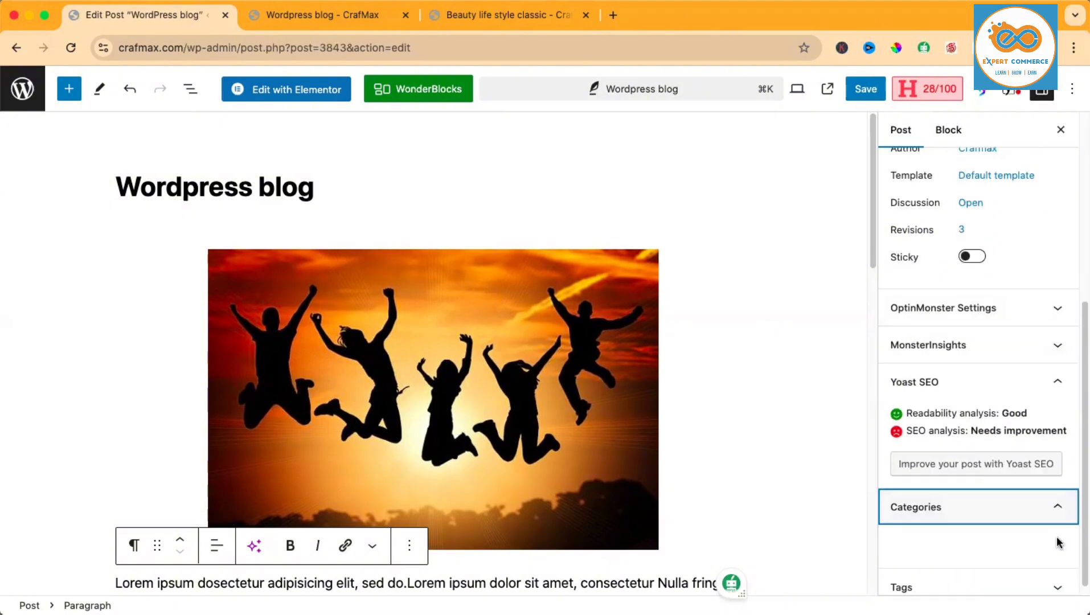
{"action": "scroll", "coordinate": [1040, 397], "scroll_direction": "down", "scroll_amount": 4}
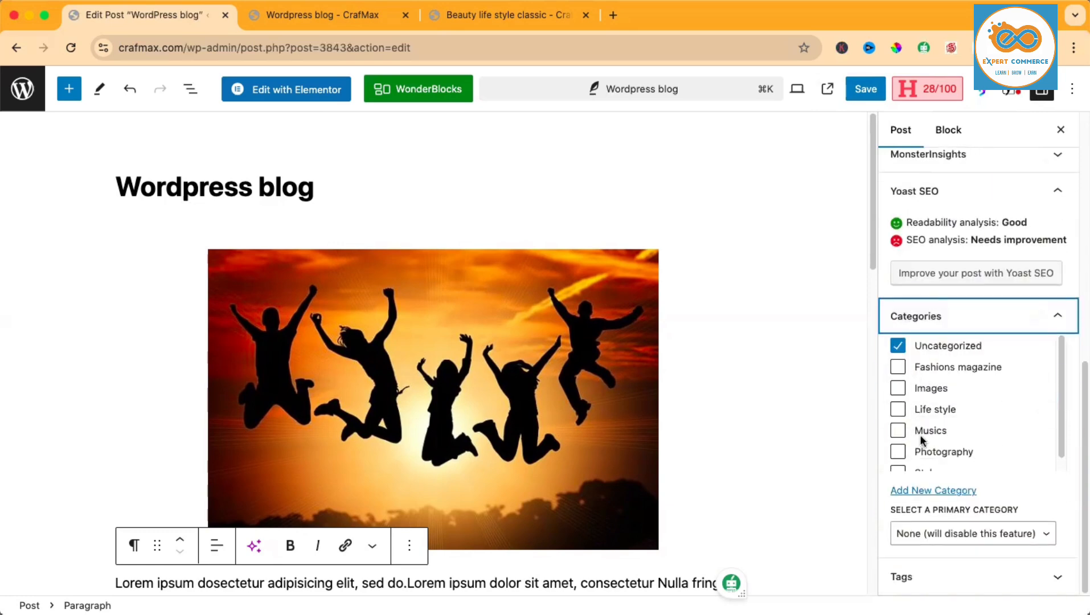
{"action": "scroll", "coordinate": [986, 384], "scroll_direction": "down", "scroll_amount": 2}
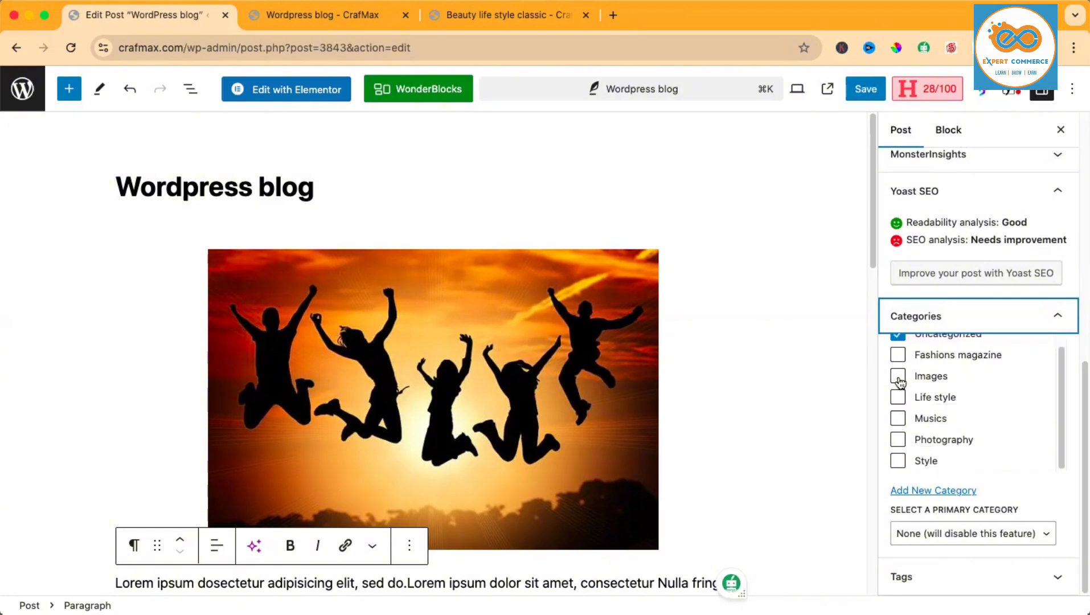
{"action": "left_click", "coordinate": [899, 421]}
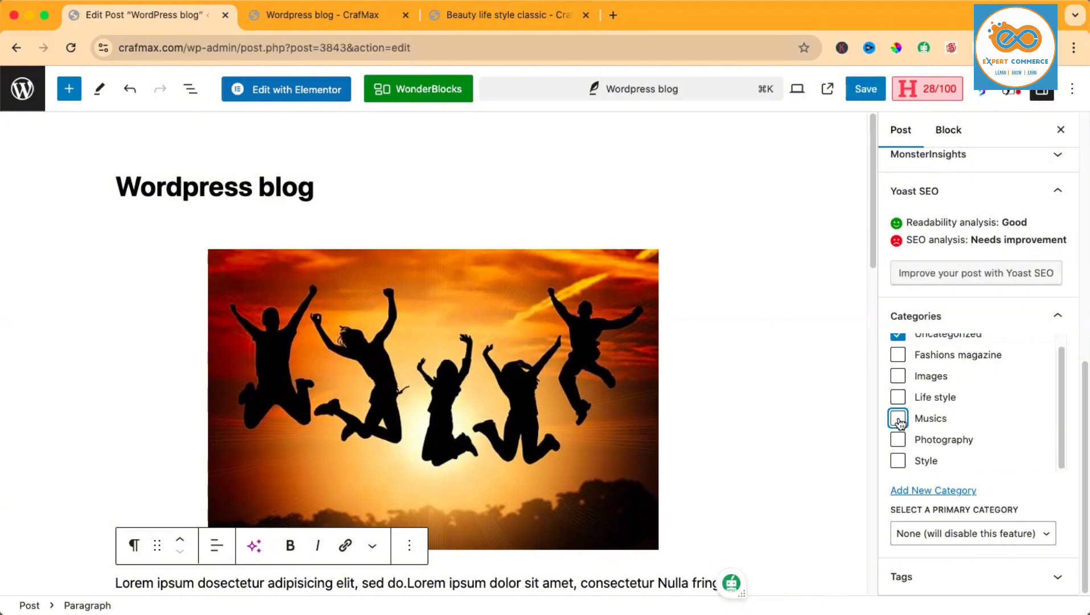
{"action": "left_click", "coordinate": [901, 377]}
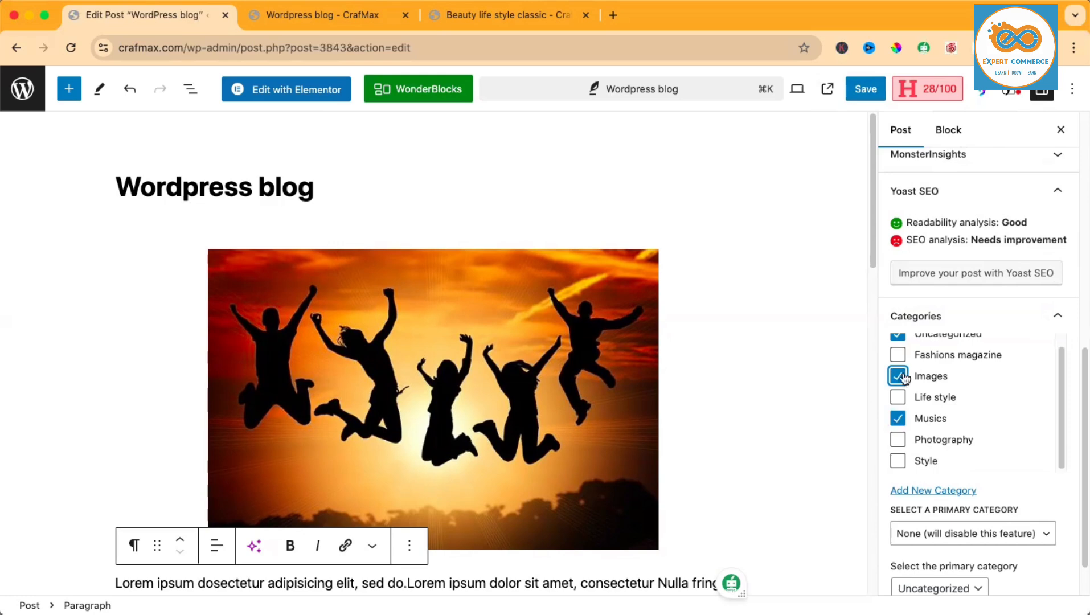
- Add the new tag "wordpress" to the post
{"action": "scroll", "coordinate": [977, 406], "scroll_direction": "down", "scroll_amount": 2}
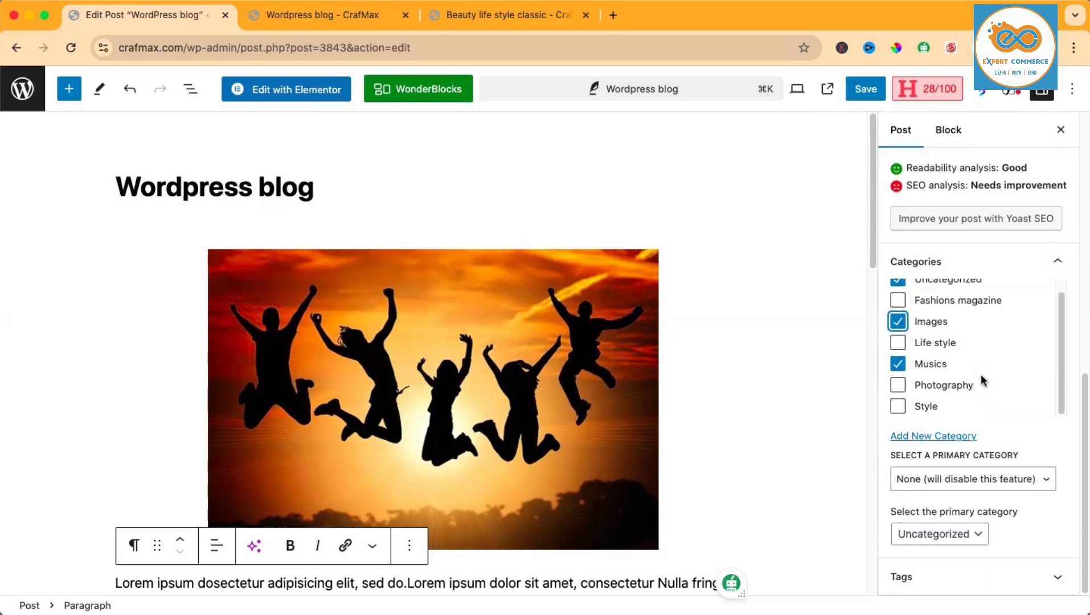
{"action": "left_click", "coordinate": [1056, 577]}
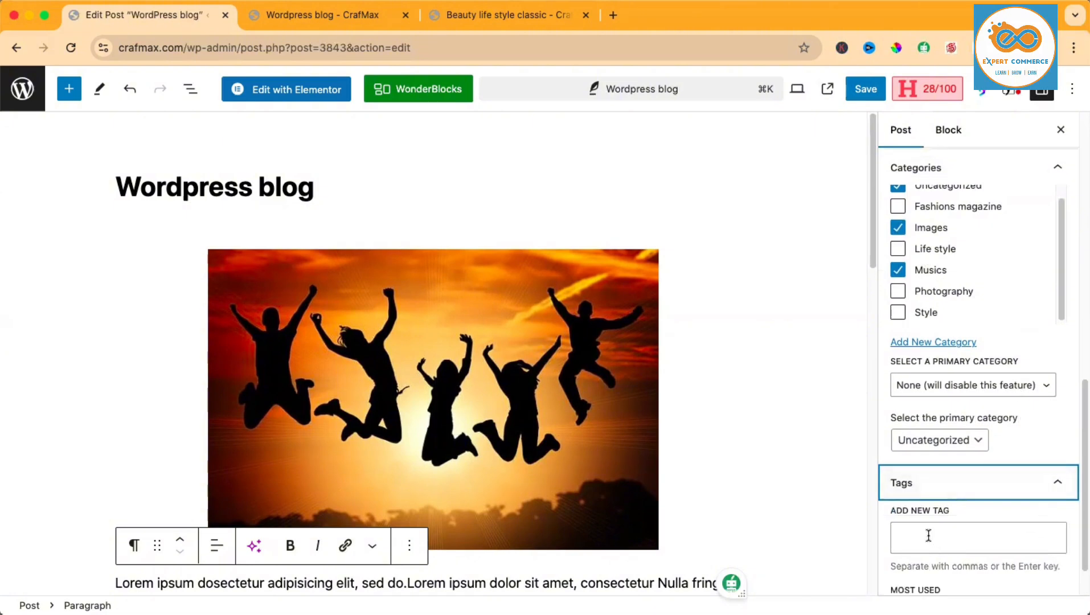
{"action": "scroll", "coordinate": [956, 512], "scroll_direction": "down", "scroll_amount": 1}
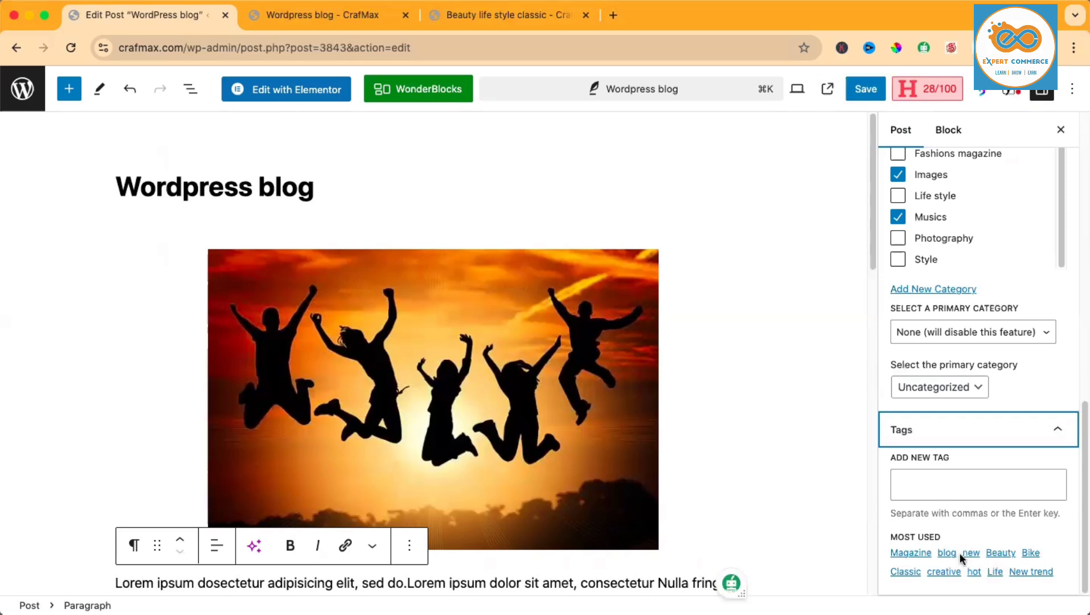
{"action": "left_click", "coordinate": [955, 487]}
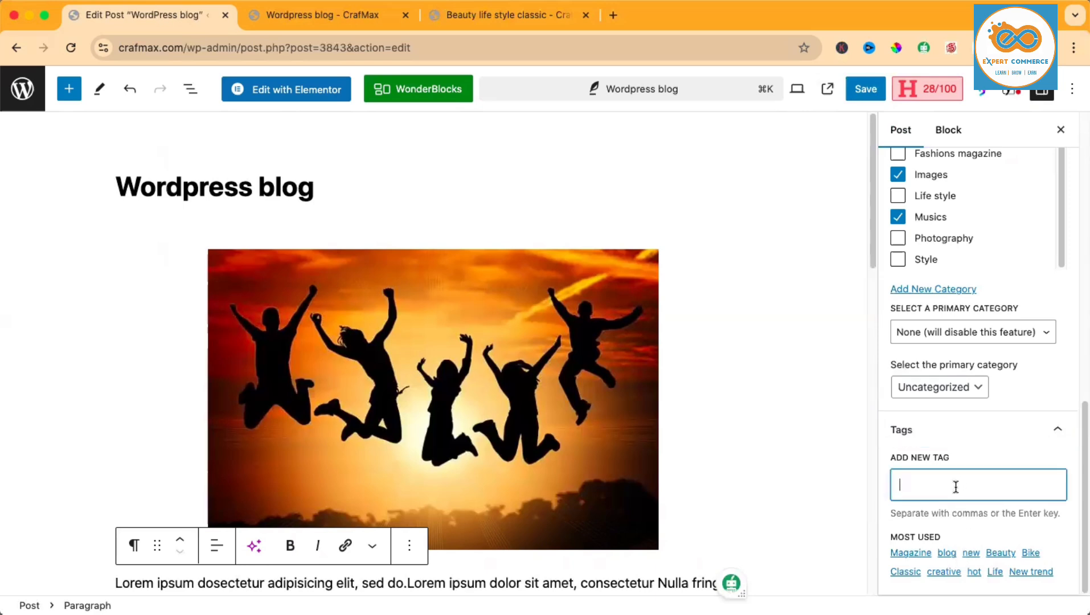
{"action": "type", "text": "wordpress"}
{"action": "key", "text": "Return"}
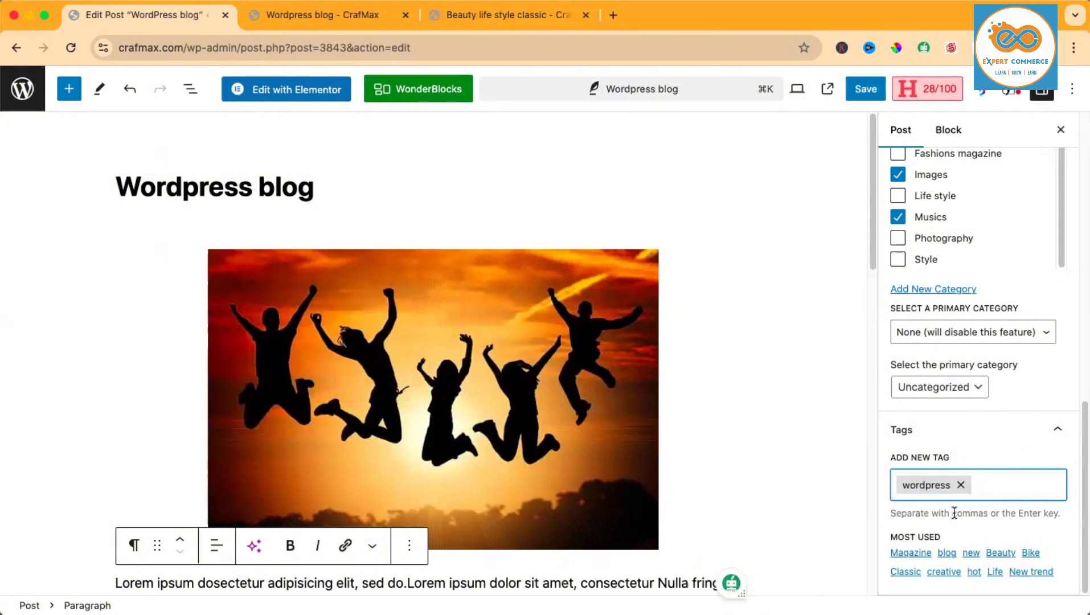
- Create a new category named "wordpress" without a parent category for the post
{"action": "scroll", "coordinate": [963, 504], "scroll_direction": "up", "scroll_amount": 2}
{"action": "scroll", "coordinate": [968, 499], "scroll_direction": "up", "scroll_amount": 1}
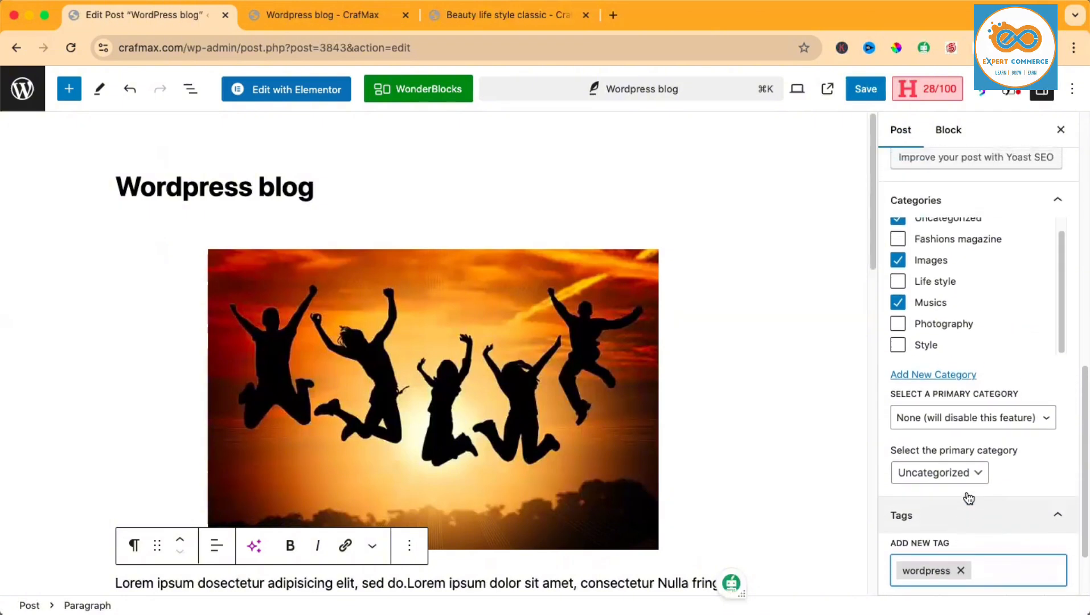
{"action": "scroll", "coordinate": [973, 489], "scroll_direction": "up", "scroll_amount": 2}
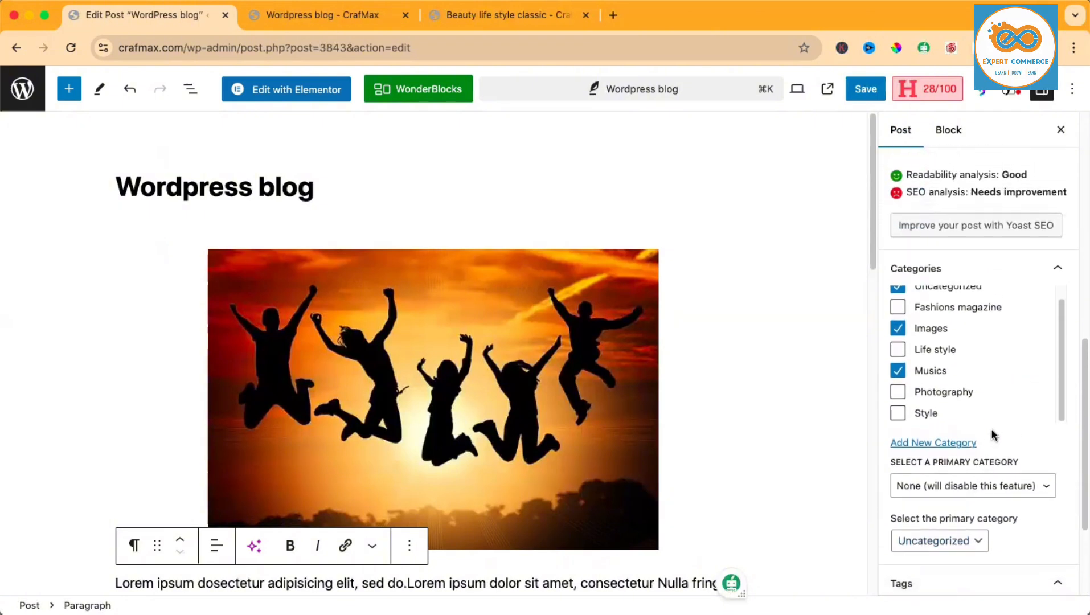
{"action": "left_click", "coordinate": [941, 443]}
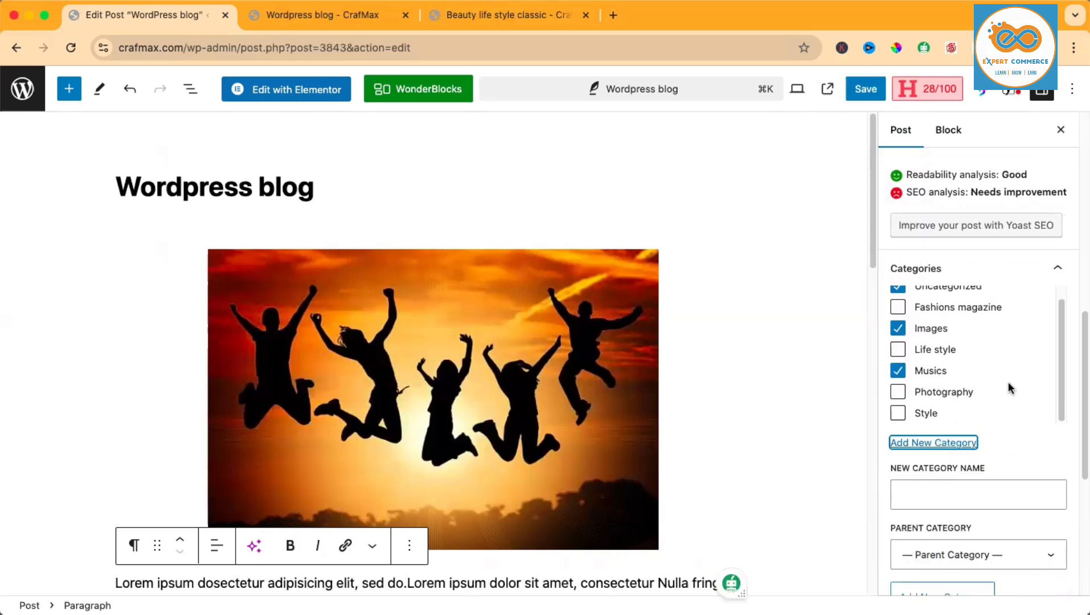
{"action": "scroll", "coordinate": [1008, 384], "scroll_direction": "down", "scroll_amount": 2}
{"action": "left_click", "coordinate": [933, 402]}
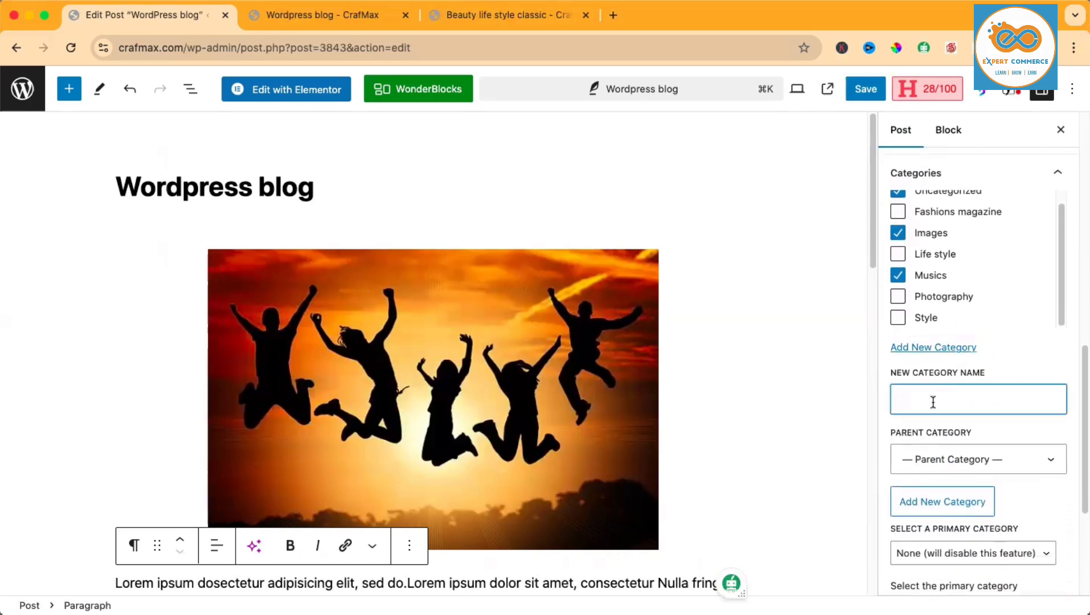
{"action": "type", "text": "wordpress"}
{"action": "left_click", "coordinate": [986, 464]}
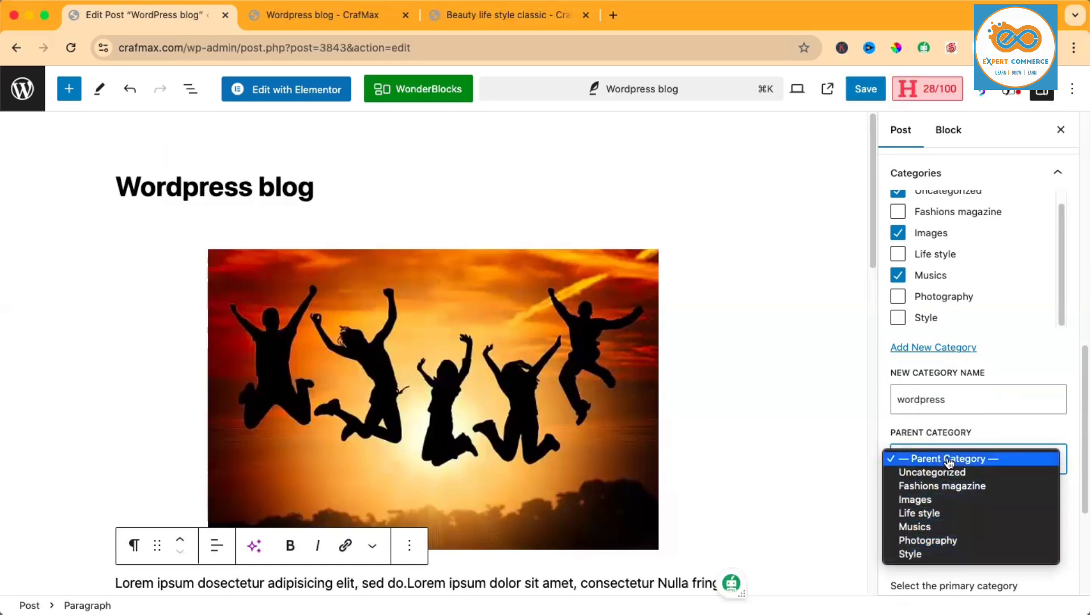
{"action": "left_click", "coordinate": [968, 396]}
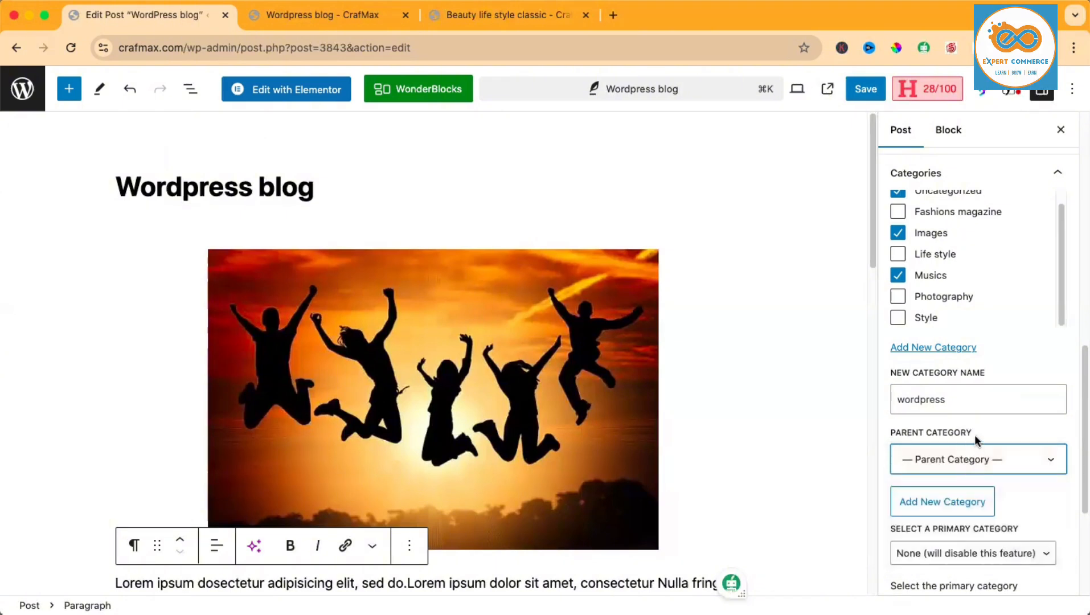
{"action": "left_click", "coordinate": [961, 506]}
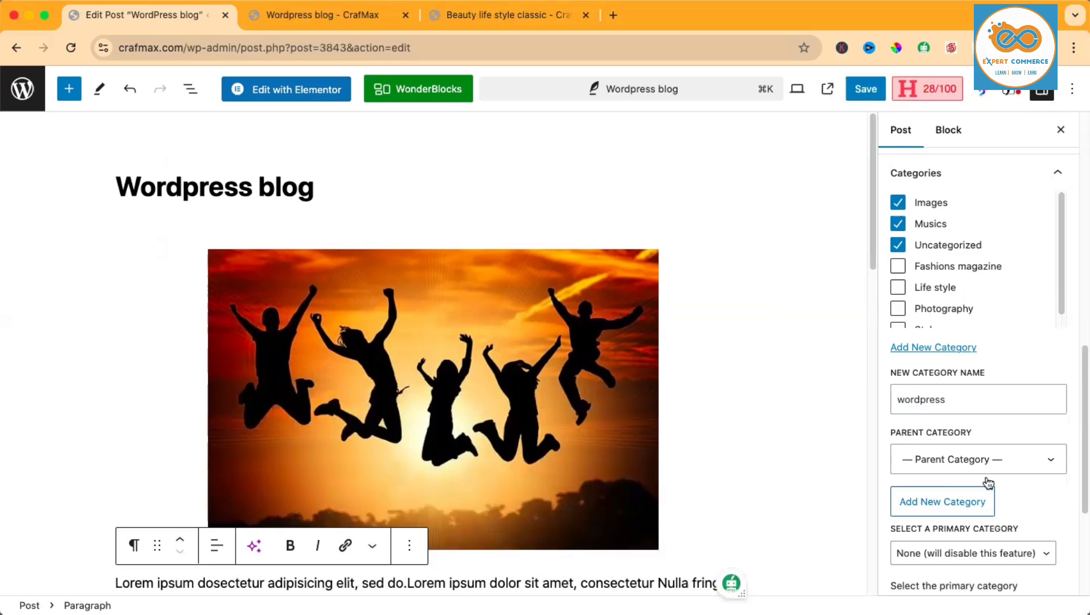
- Look through the post's category list to check the new wordpress category and the other selected categories
{"action": "mouse_move", "coordinate": [1059, 253]}
{"action": "left_mouse_down"}
{"action": "mouse_move", "coordinate": [1061, 311]}
{"action": "mouse_move", "coordinate": [1064, 254]}
{"action": "left_mouse_up"}
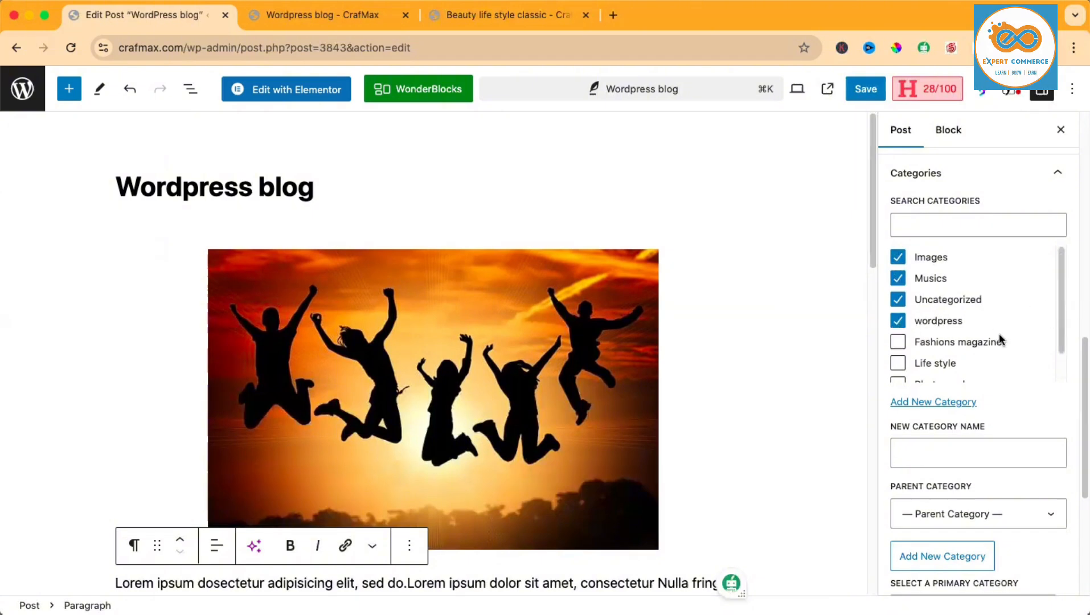
{"action": "scroll", "coordinate": [1000, 336], "scroll_direction": "down", "scroll_amount": 2}
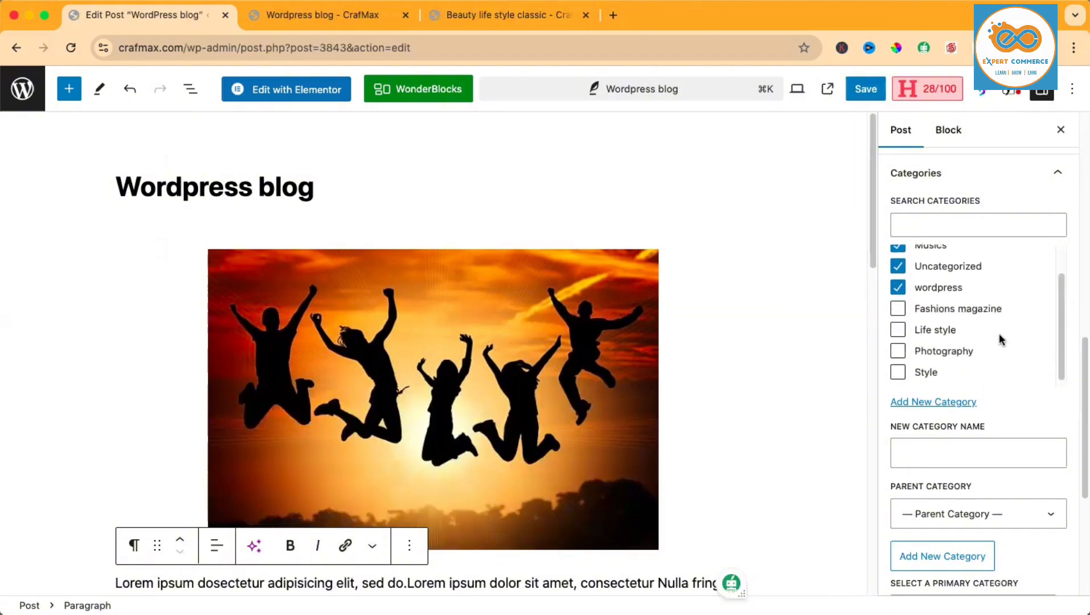
{"action": "scroll", "coordinate": [986, 309], "scroll_direction": "down", "scroll_amount": 1}
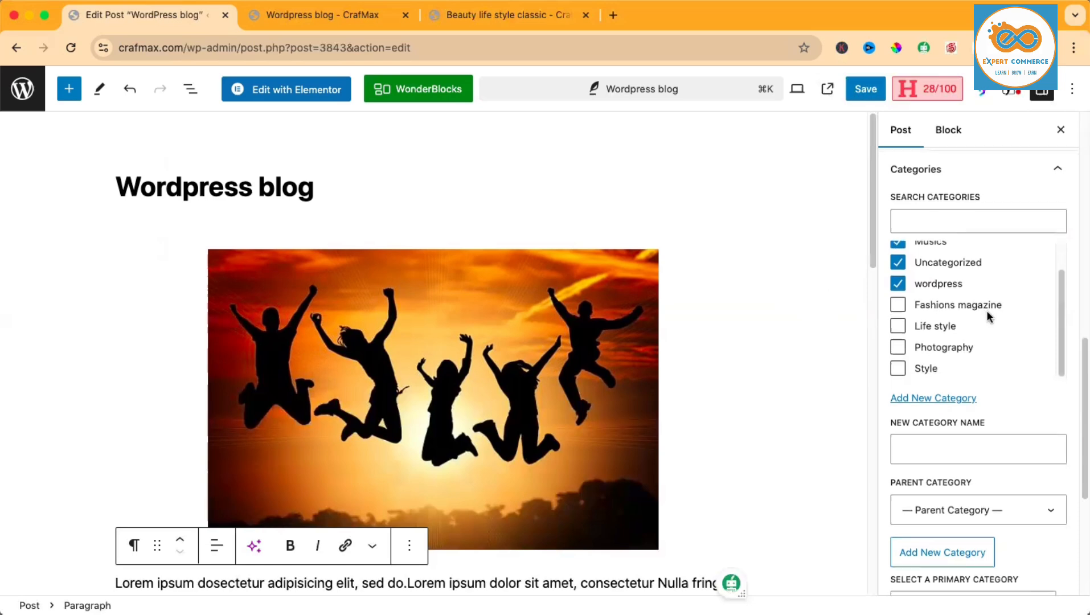
{"action": "scroll", "coordinate": [968, 269], "scroll_direction": "up", "scroll_amount": 1}
{"action": "scroll", "coordinate": [966, 279], "scroll_direction": "up", "scroll_amount": 2}
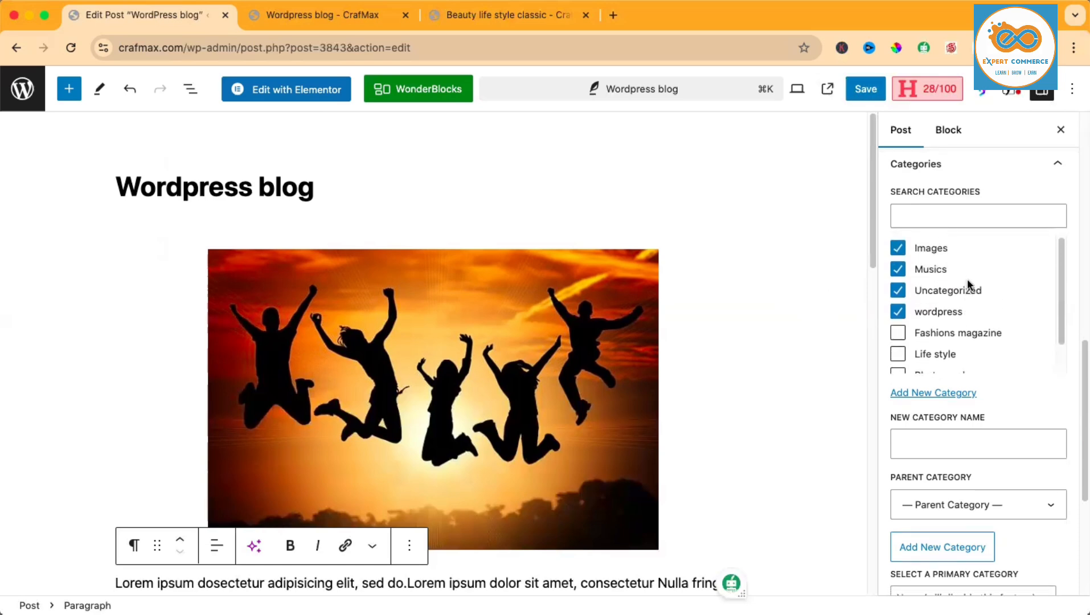
{"action": "scroll", "coordinate": [967, 275], "scroll_direction": "down", "scroll_amount": 2}
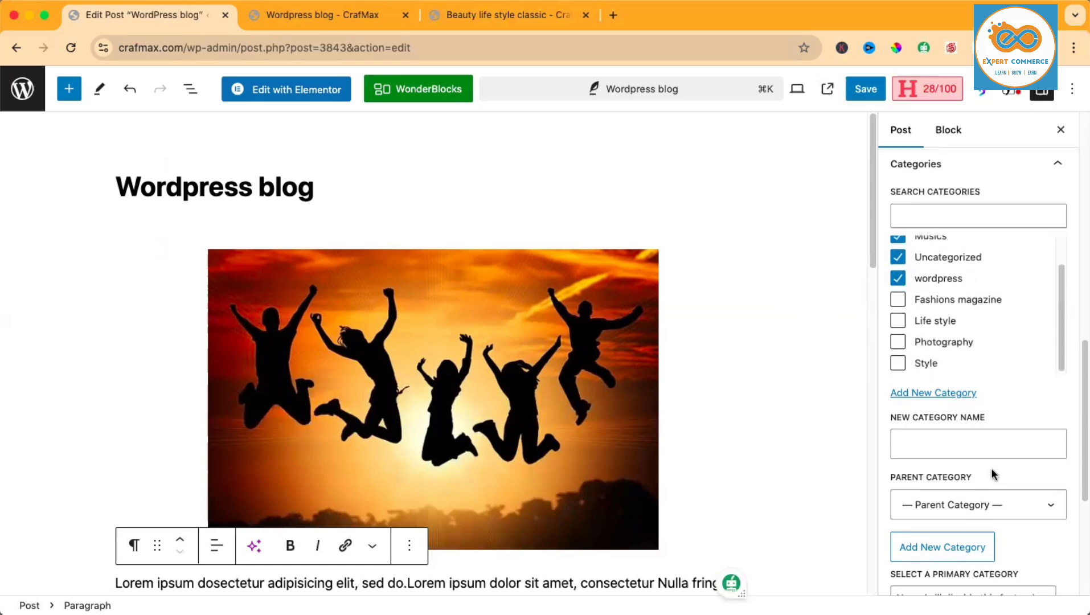
- Save the category and tag changes to the published "Wordpress blog" post
{"action": "scroll", "coordinate": [995, 424], "scroll_direction": "down", "scroll_amount": 5}
{"action": "scroll", "coordinate": [994, 446], "scroll_direction": "up", "scroll_amount": 8}
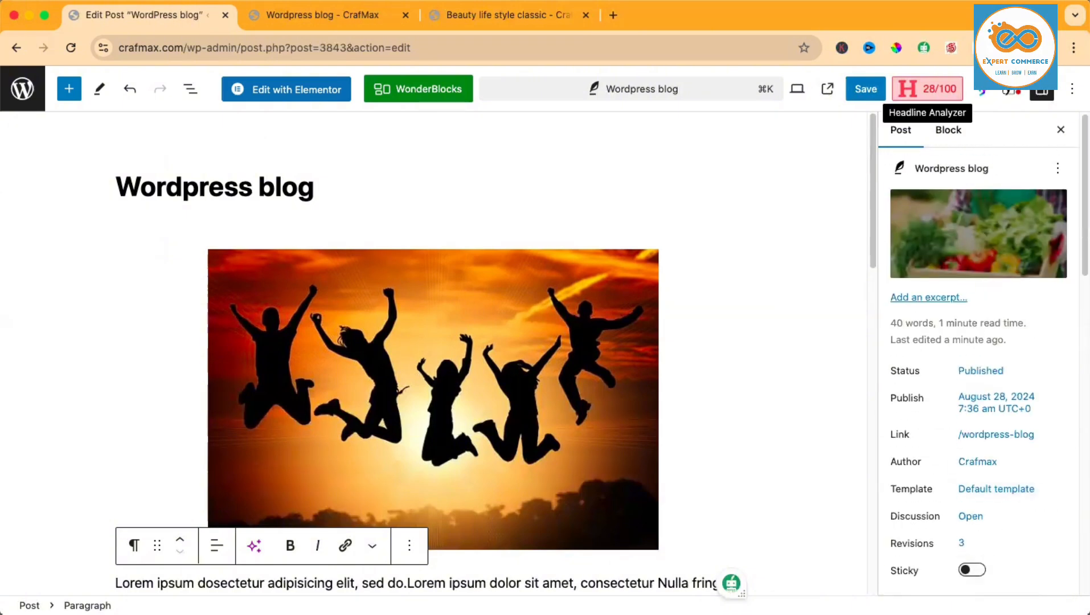
{"action": "left_click", "coordinate": [860, 94]}
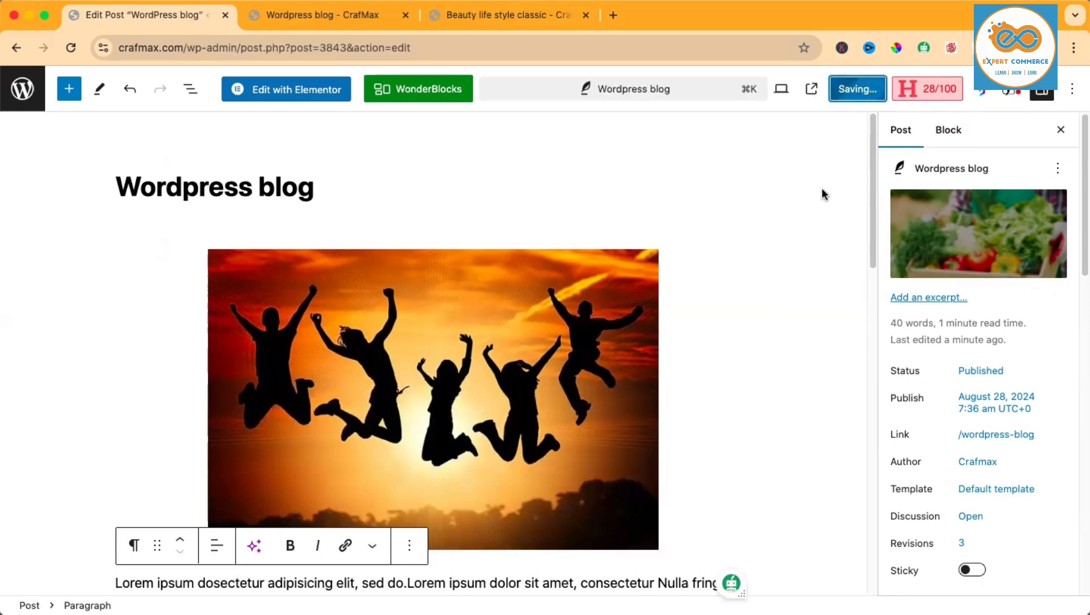
- Reload the live "Wordpress blog" post and examine its featured image, categories, content, tag and comment section
{"action": "left_click", "coordinate": [338, 16]}
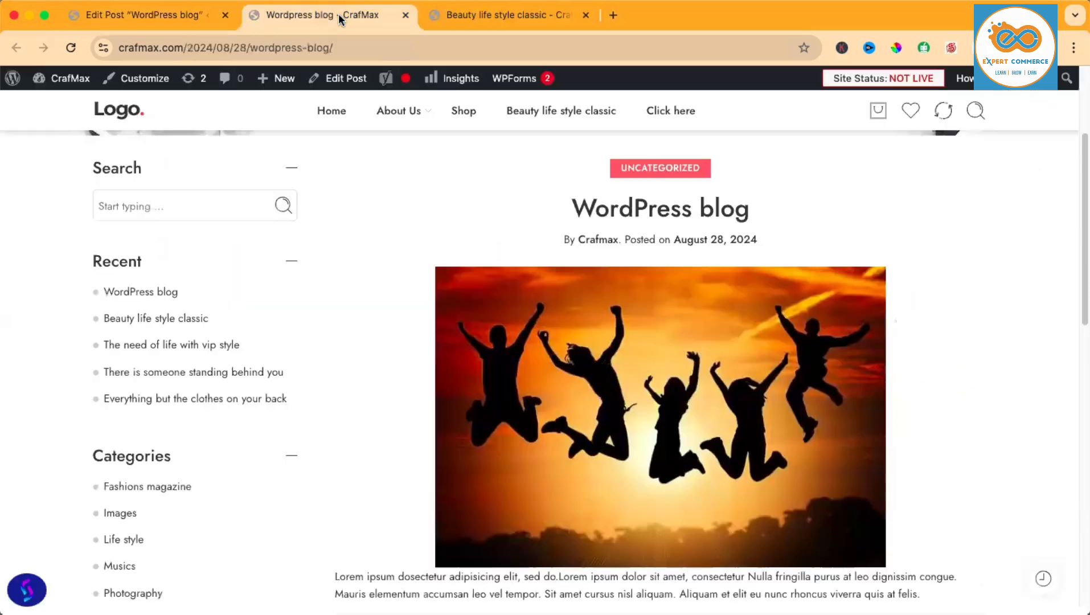
{"action": "left_click", "coordinate": [71, 47]}
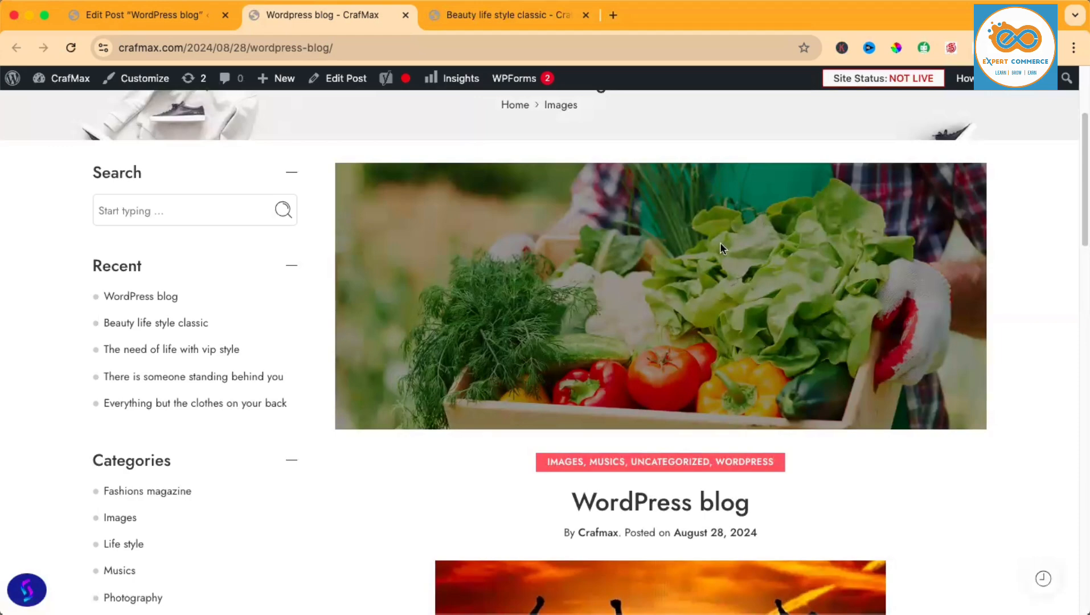
{"action": "scroll", "coordinate": [659, 250], "scroll_direction": "down", "scroll_amount": 4}
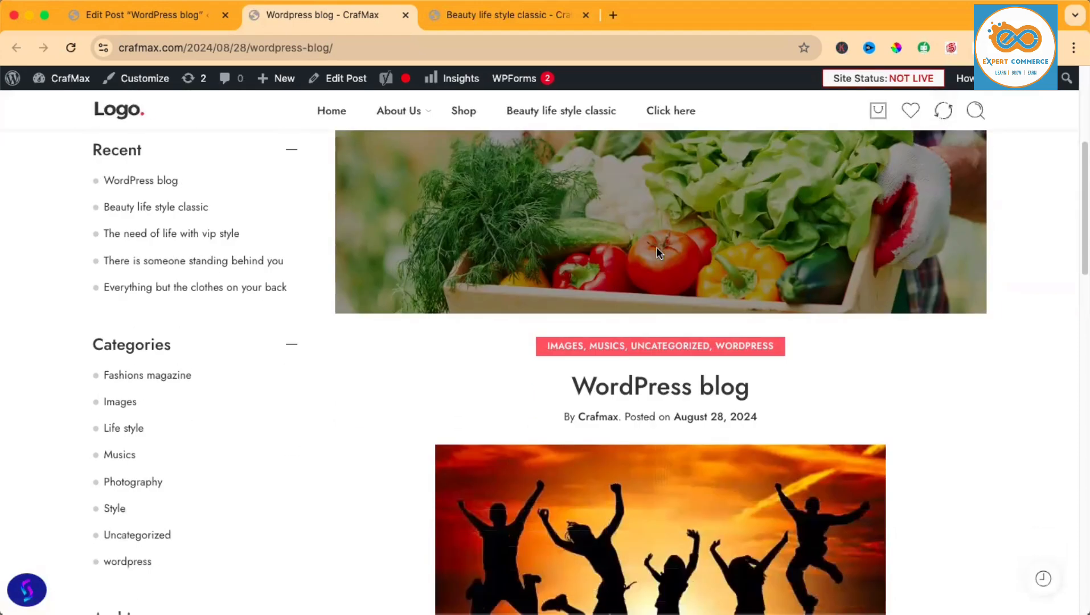
{"action": "scroll", "coordinate": [832, 260], "scroll_direction": "down", "scroll_amount": 6}
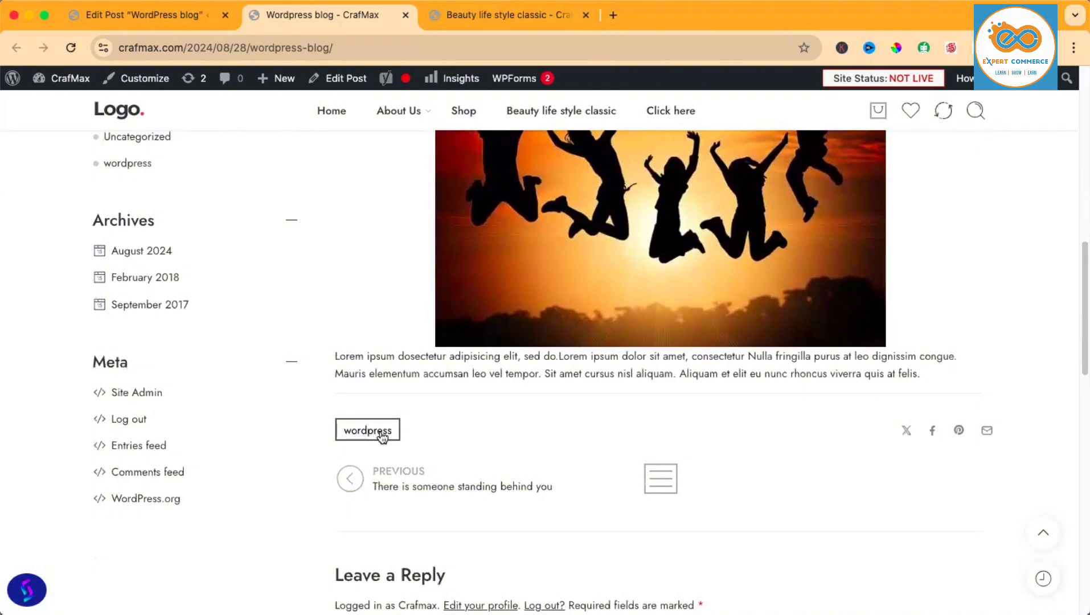
{"action": "scroll", "coordinate": [567, 383], "scroll_direction": "down", "scroll_amount": 3}
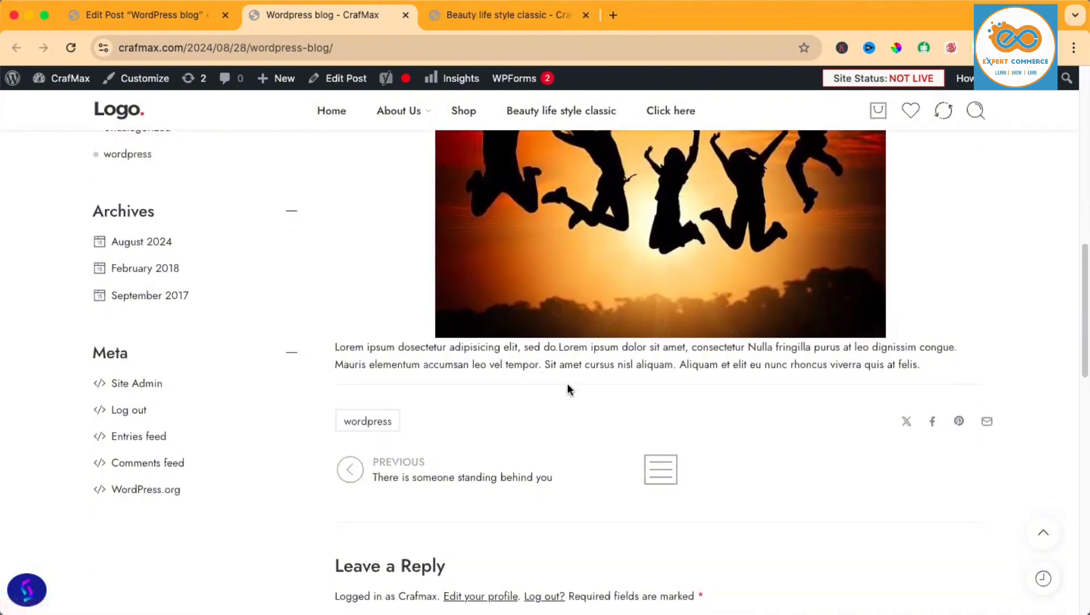
{"action": "scroll", "coordinate": [567, 334], "scroll_direction": "down", "scroll_amount": 2}
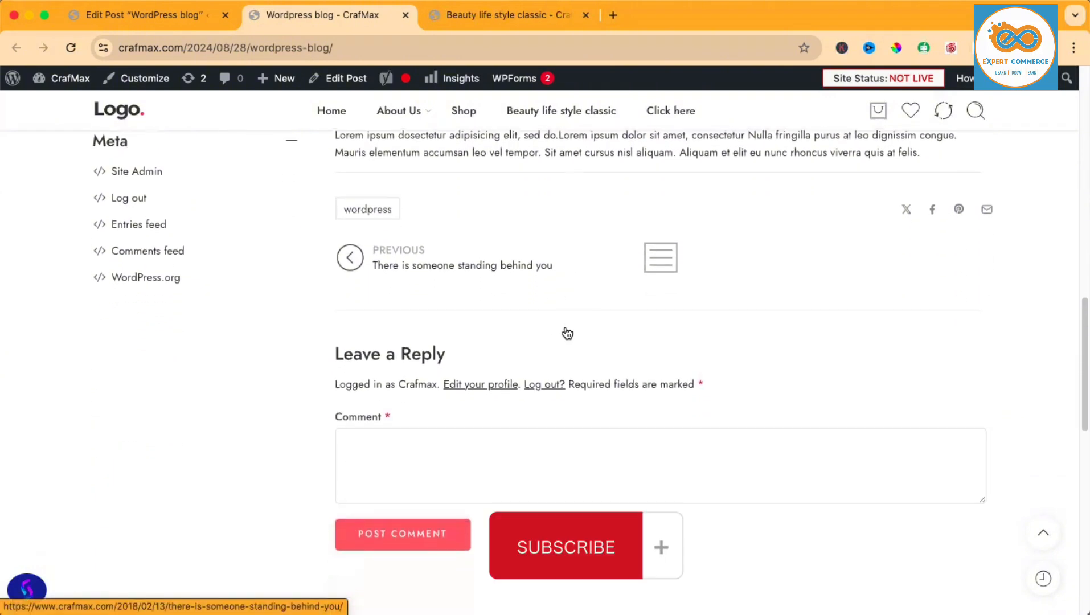
{"action": "scroll", "coordinate": [565, 331], "scroll_direction": "down", "scroll_amount": 3}
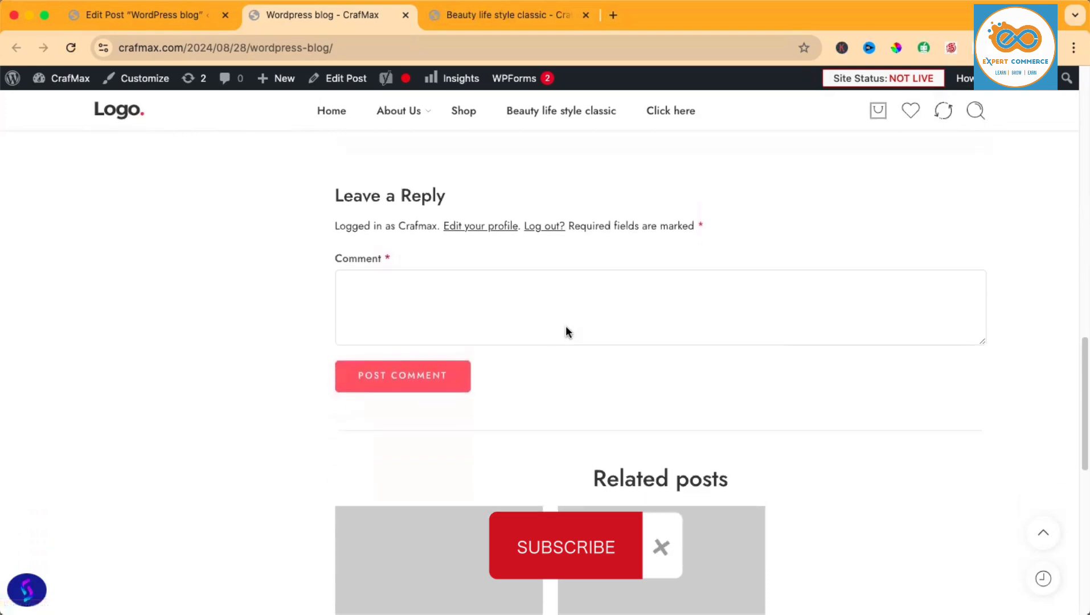
{"action": "scroll", "coordinate": [566, 330], "scroll_direction": "up", "scroll_amount": 10}
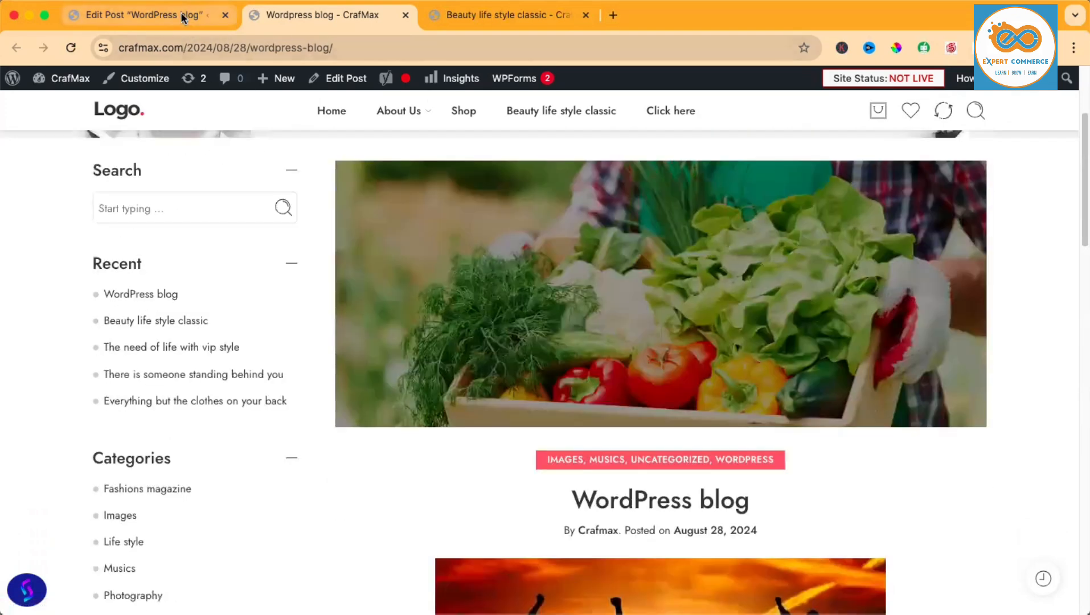
{"action": "scroll", "coordinate": [551, 330], "scroll_direction": "down", "scroll_amount": 2}
{"action": "scroll", "coordinate": [550, 331], "scroll_direction": "up", "scroll_amount": 3}
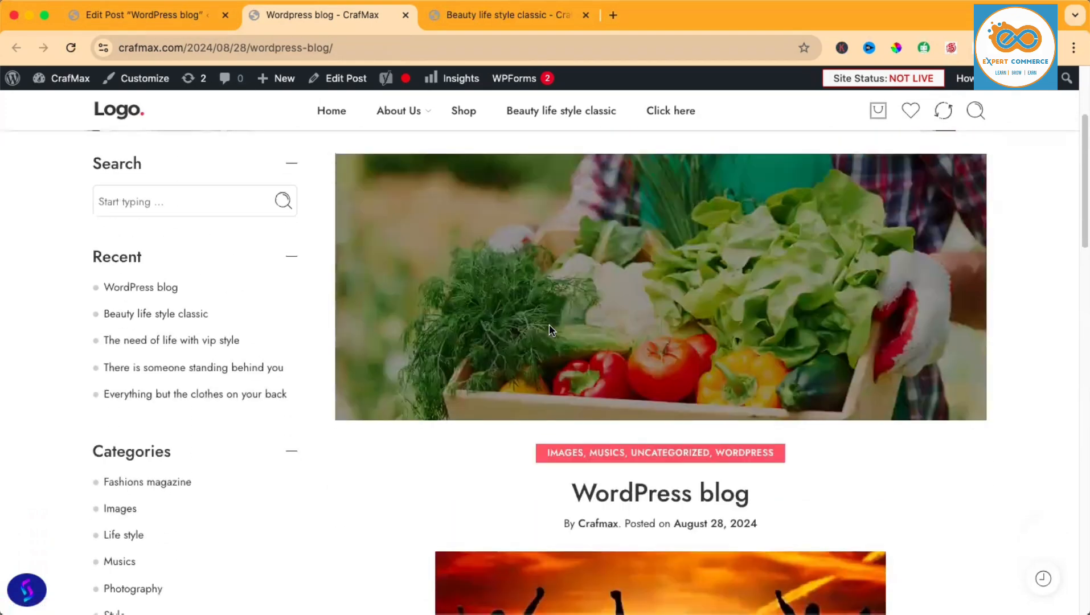
{"action": "scroll", "coordinate": [550, 329], "scroll_direction": "up", "scroll_amount": 2}
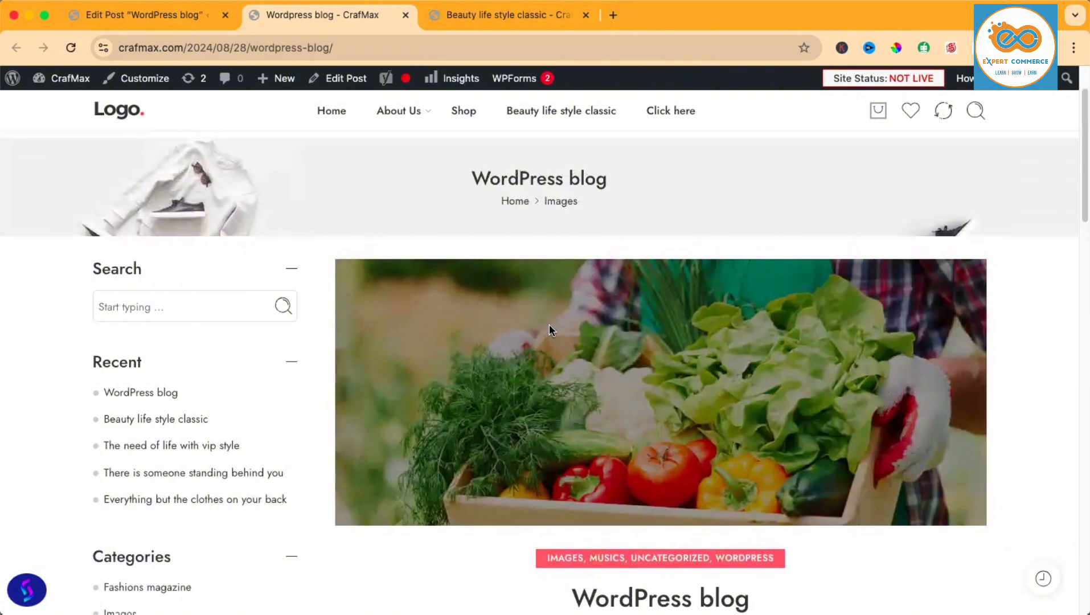
{"action": "scroll", "coordinate": [550, 329], "scroll_direction": "down", "scroll_amount": 3}
{"action": "scroll", "coordinate": [552, 323], "scroll_direction": "up", "scroll_amount": 5}
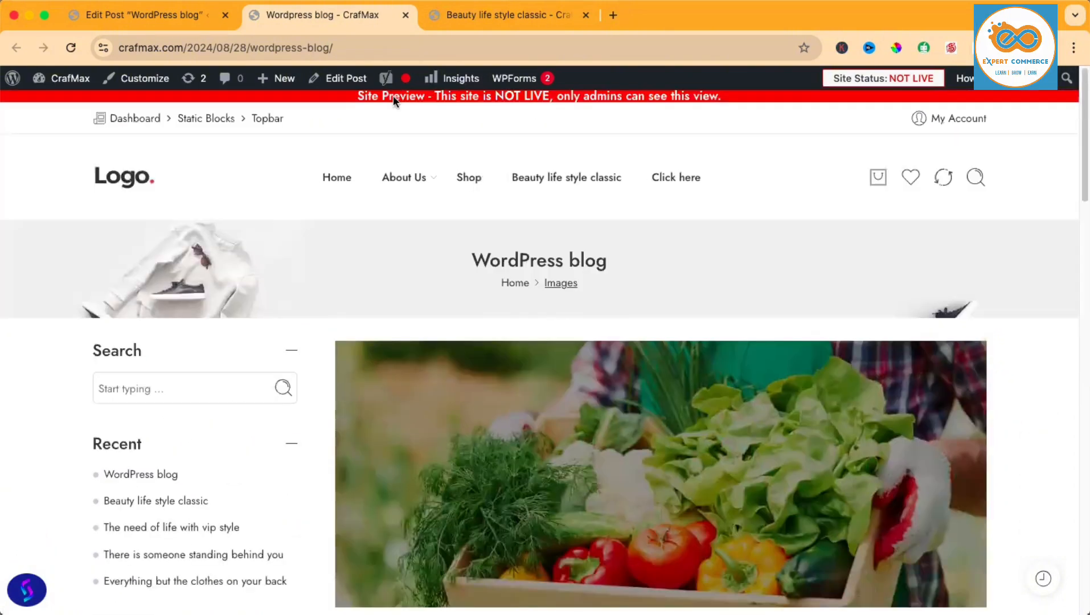
- Return to the post editor and open the "Wordpress blog" post for editing with Elementor
{"action": "left_click", "coordinate": [169, 15]}
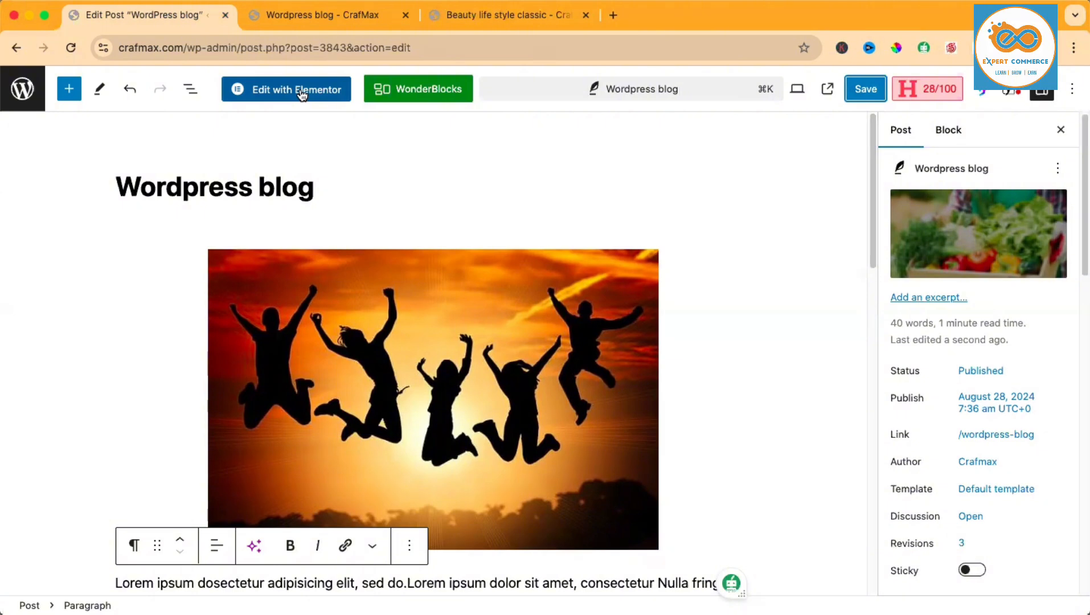
{"action": "left_click", "coordinate": [302, 95]}
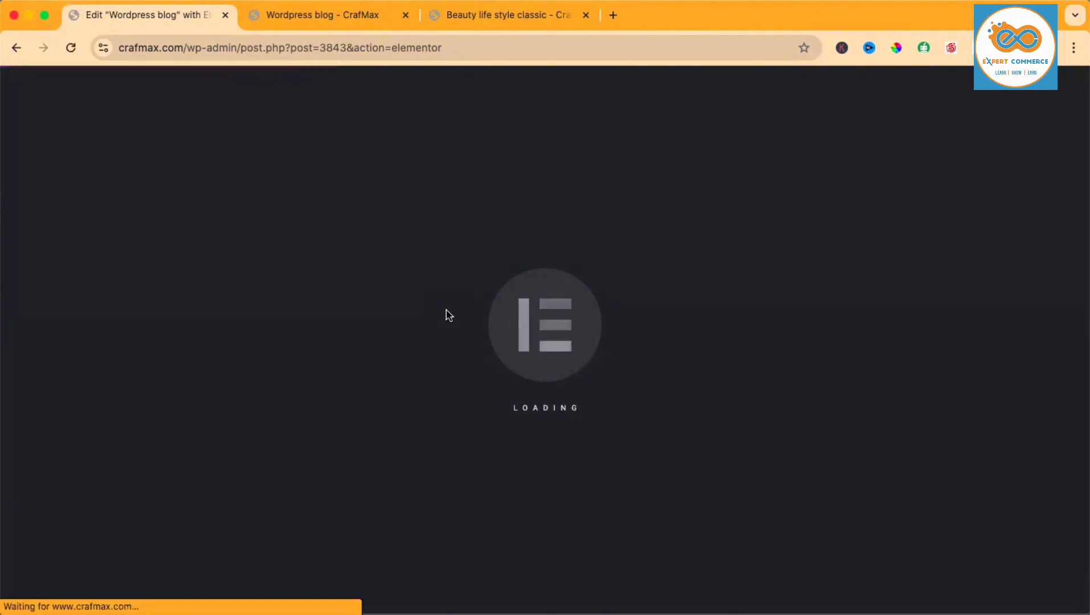
{"action": "scroll", "coordinate": [447, 310], "scroll_direction": "down", "scroll_amount": 1}
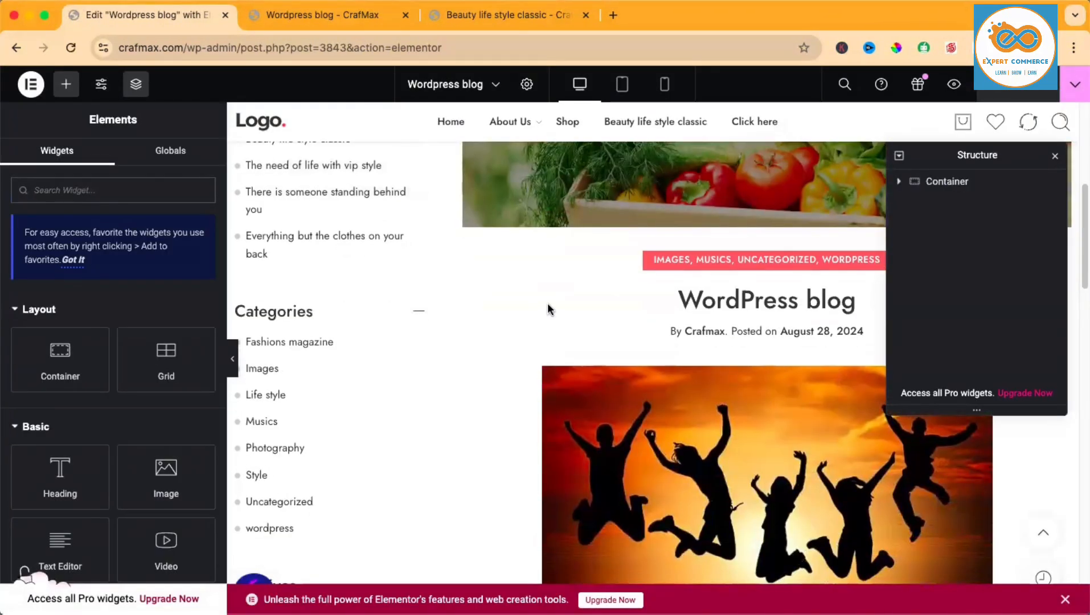
- Add a Flexbox container with two equal columns below the post's paragraph text
{"action": "scroll", "coordinate": [548, 306], "scroll_direction": "down", "scroll_amount": 5}
{"action": "scroll", "coordinate": [548, 309], "scroll_direction": "down", "scroll_amount": 15}
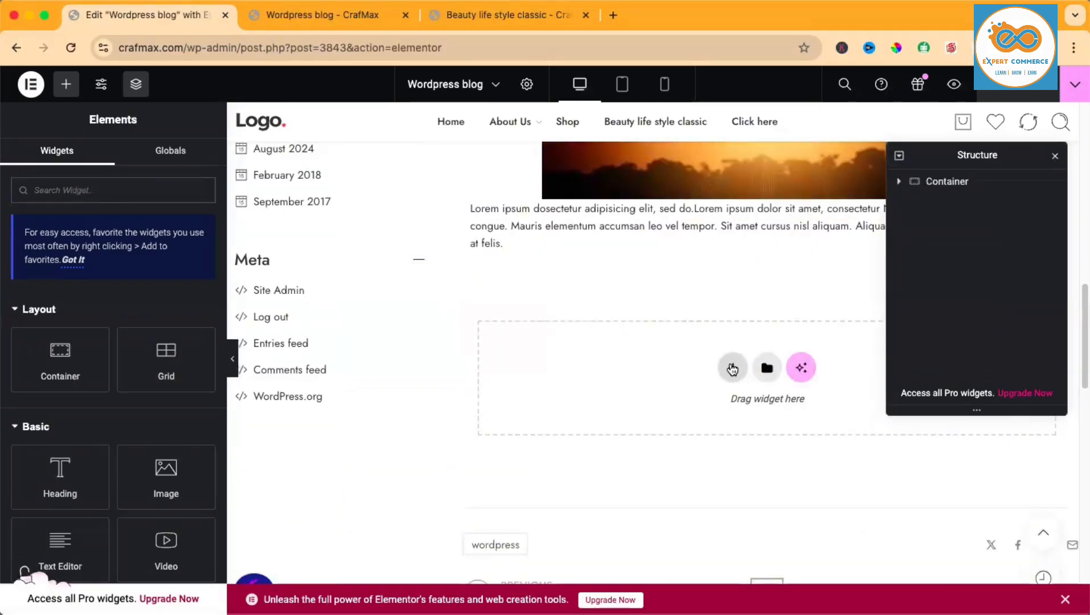
{"action": "scroll", "coordinate": [635, 316], "scroll_direction": "down", "scroll_amount": 7}
{"action": "scroll", "coordinate": [634, 317], "scroll_direction": "up", "scroll_amount": 10}
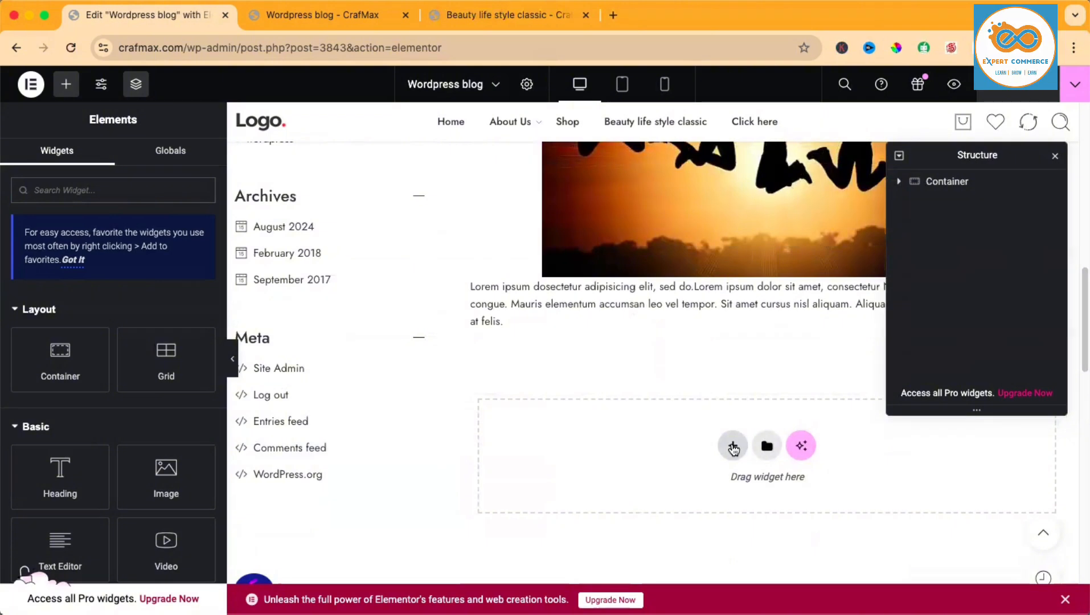
{"action": "left_click", "coordinate": [736, 446]}
{"action": "scroll", "coordinate": [733, 448], "scroll_direction": "down", "scroll_amount": 5}
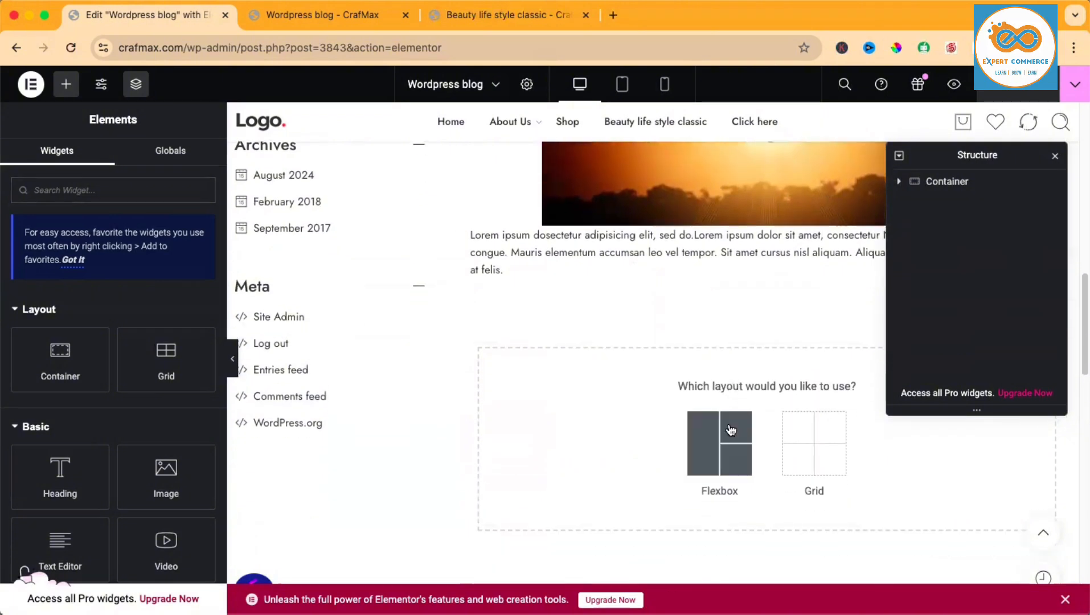
{"action": "left_click", "coordinate": [715, 379]}
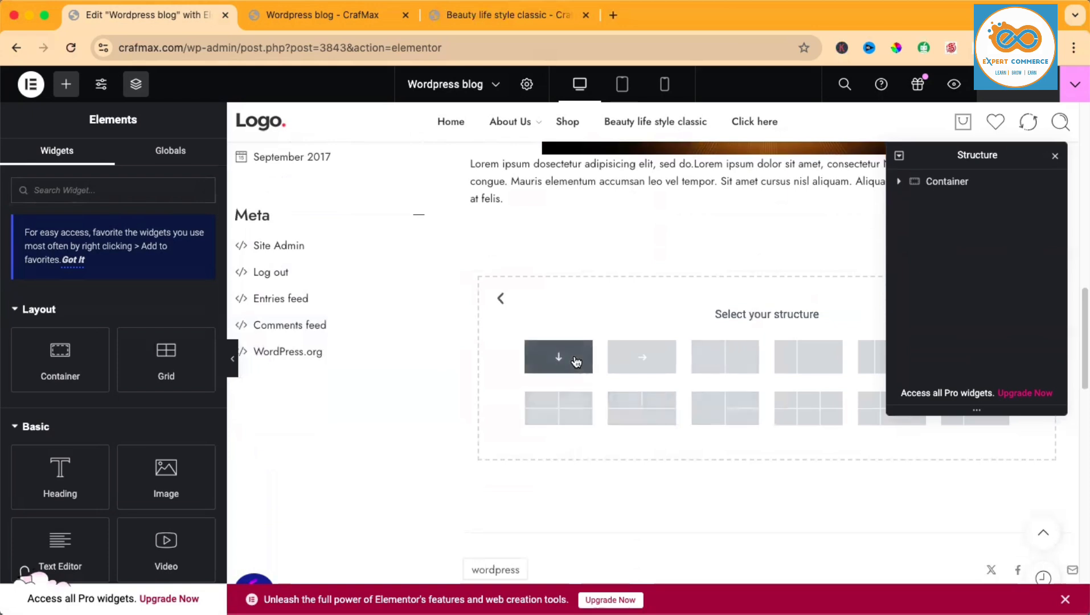
{"action": "left_click", "coordinate": [728, 361]}
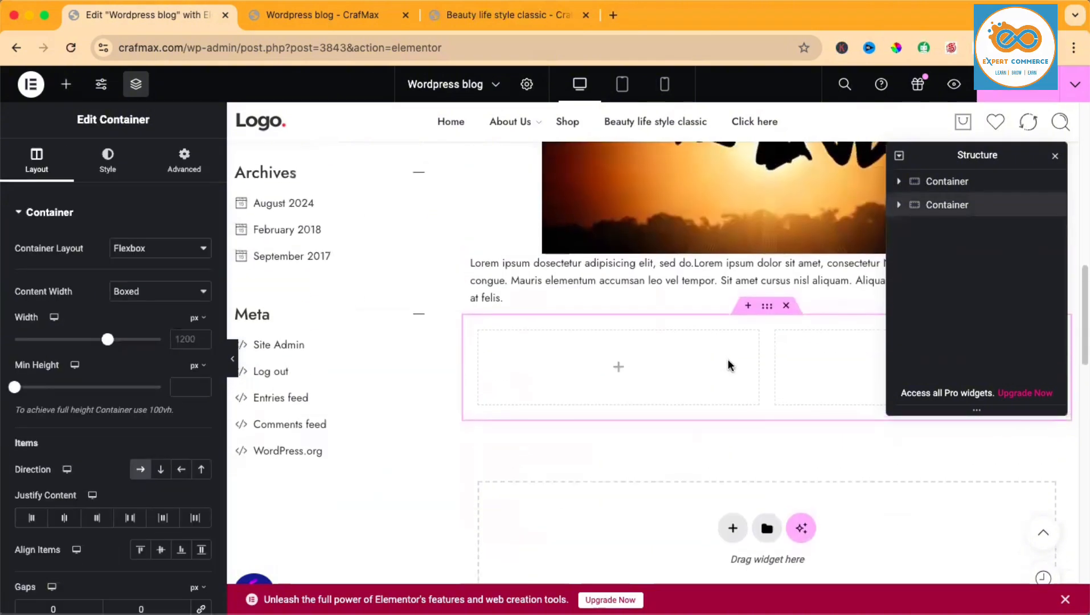
- Add an Image widget to the new container's first column and fill it with hope-5014103_640.jpg from the media library
{"action": "left_click", "coordinate": [66, 85]}
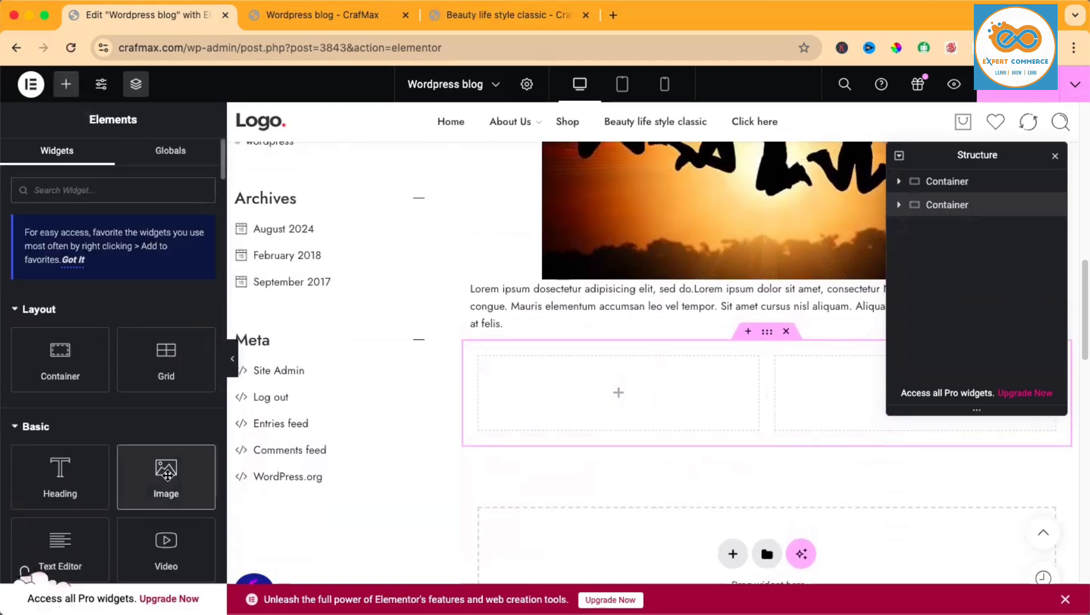
{"action": "left_click_drag", "start_coordinate": [166, 473], "coordinate": [591, 392]}
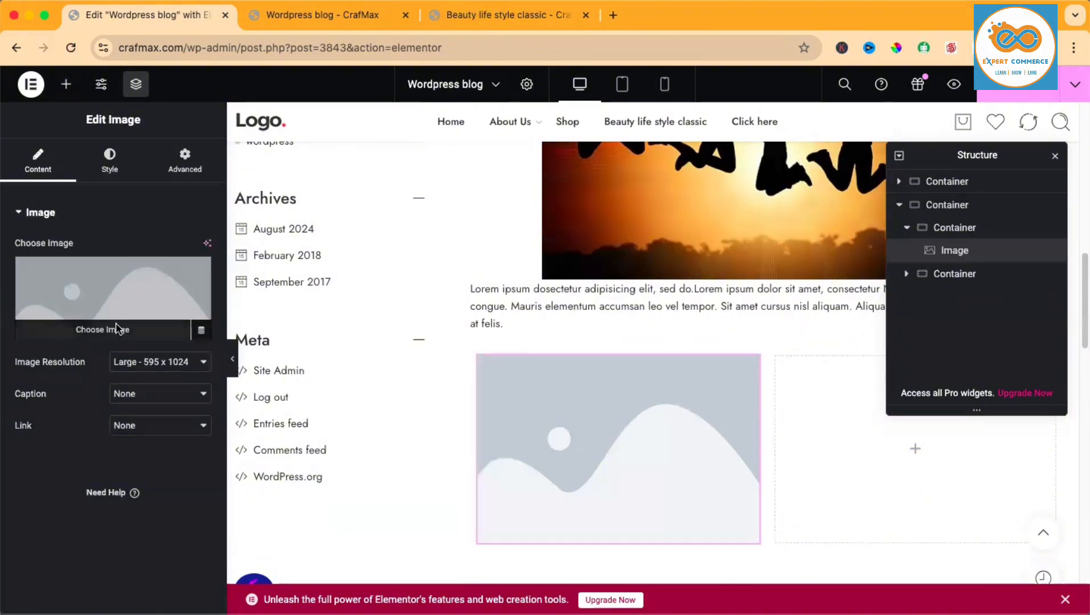
{"action": "left_click", "coordinate": [118, 327]}
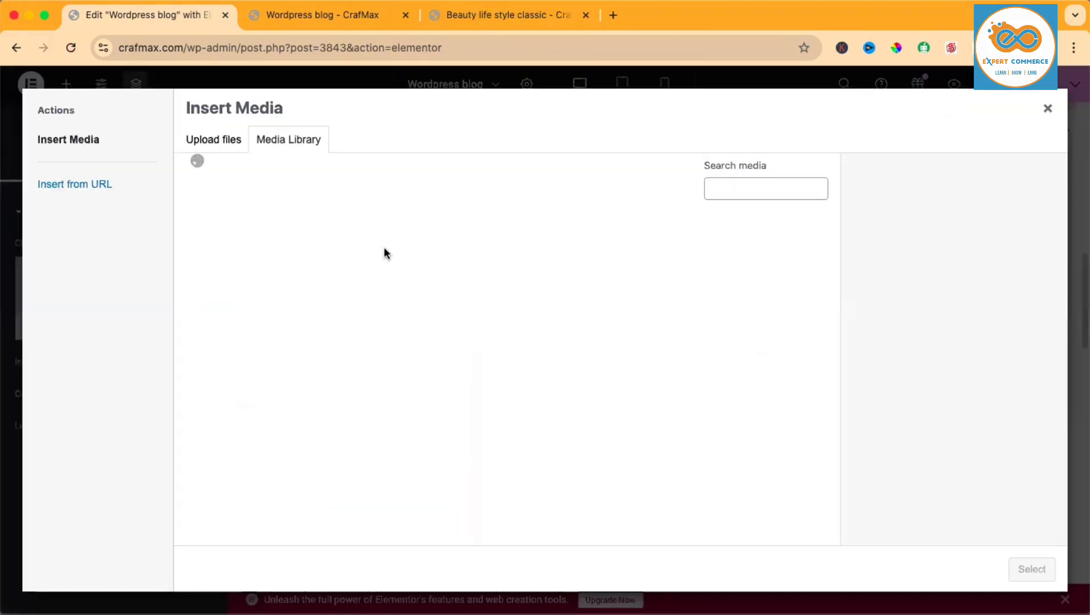
{"action": "left_click", "coordinate": [342, 253]}
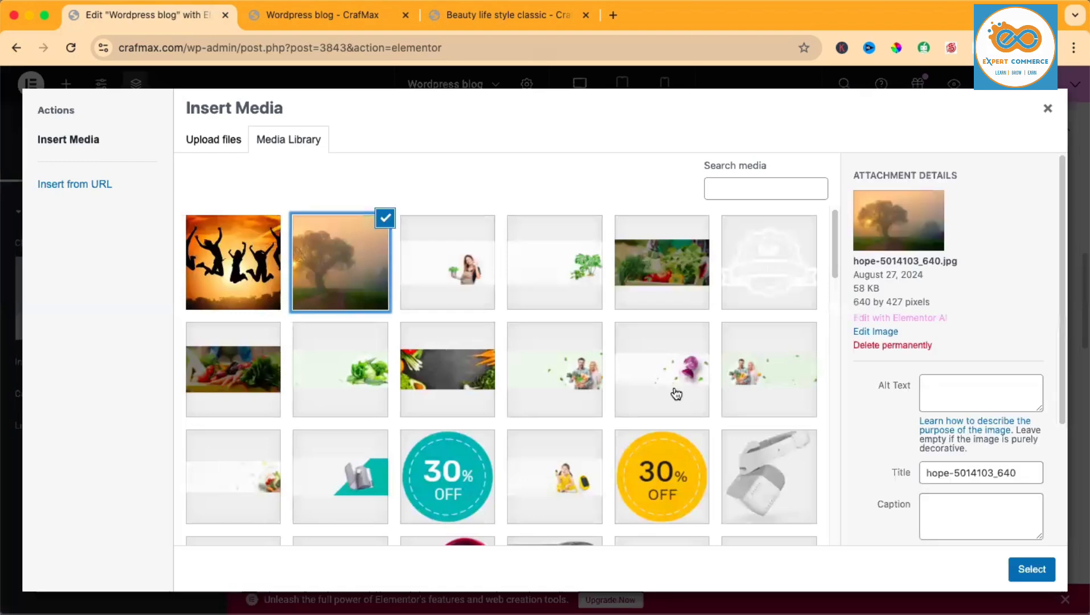
{"action": "left_click", "coordinate": [1032, 569]}
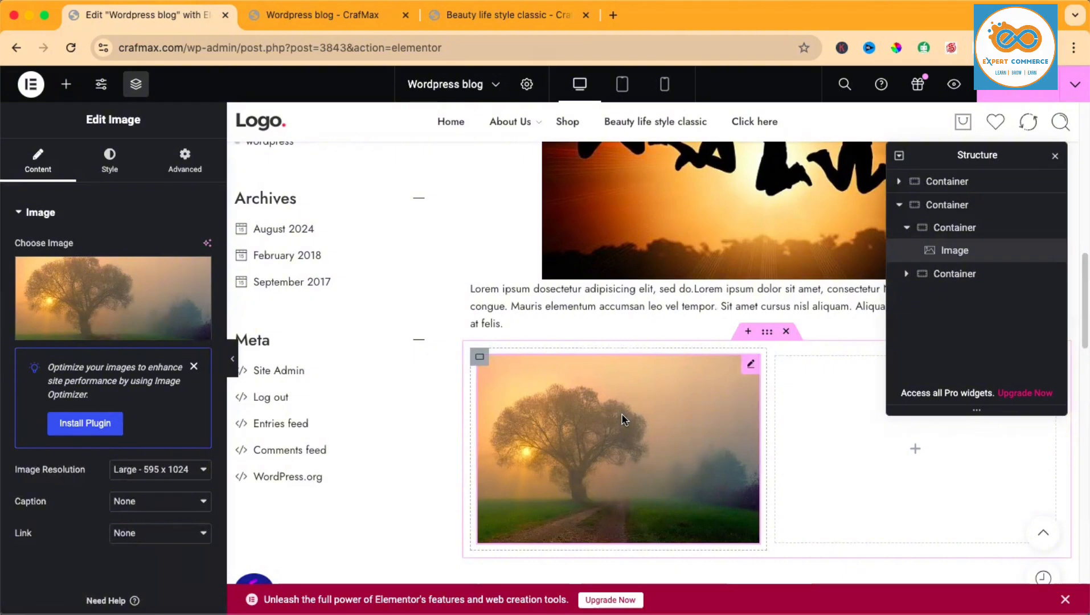
- Look through the Style and Advanced settings available for the tree image
{"action": "left_click", "coordinate": [116, 166]}
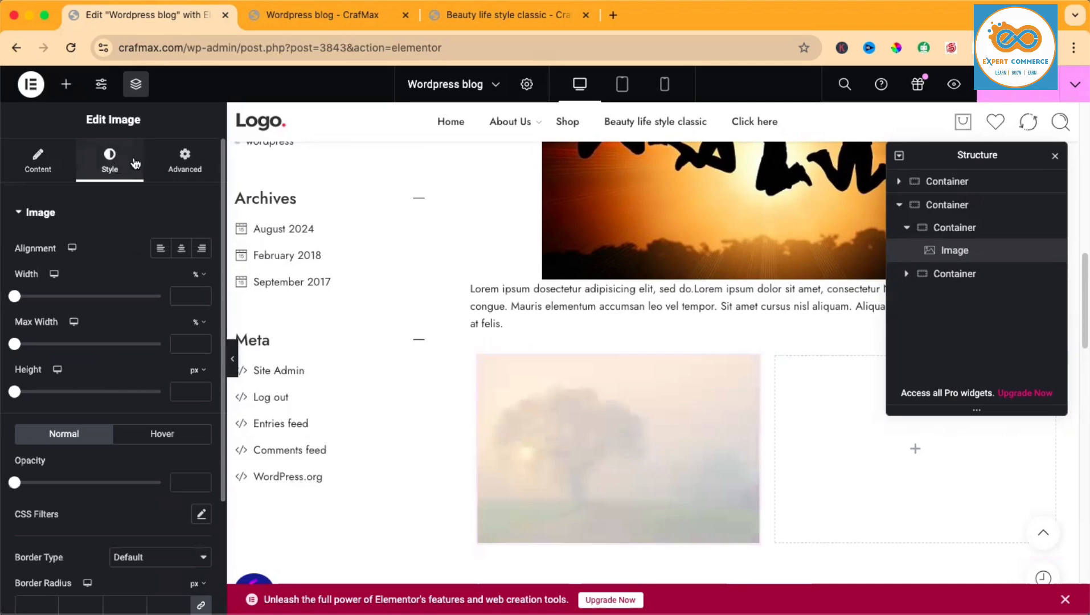
{"action": "left_click", "coordinate": [187, 164]}
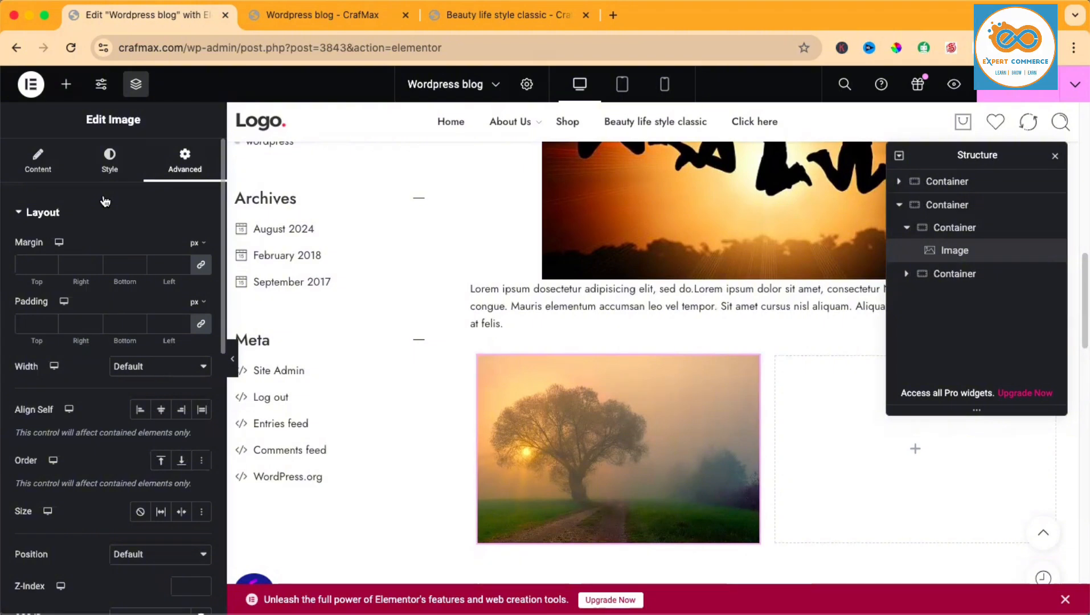
{"action": "scroll", "coordinate": [121, 231], "scroll_direction": "down", "scroll_amount": 10}
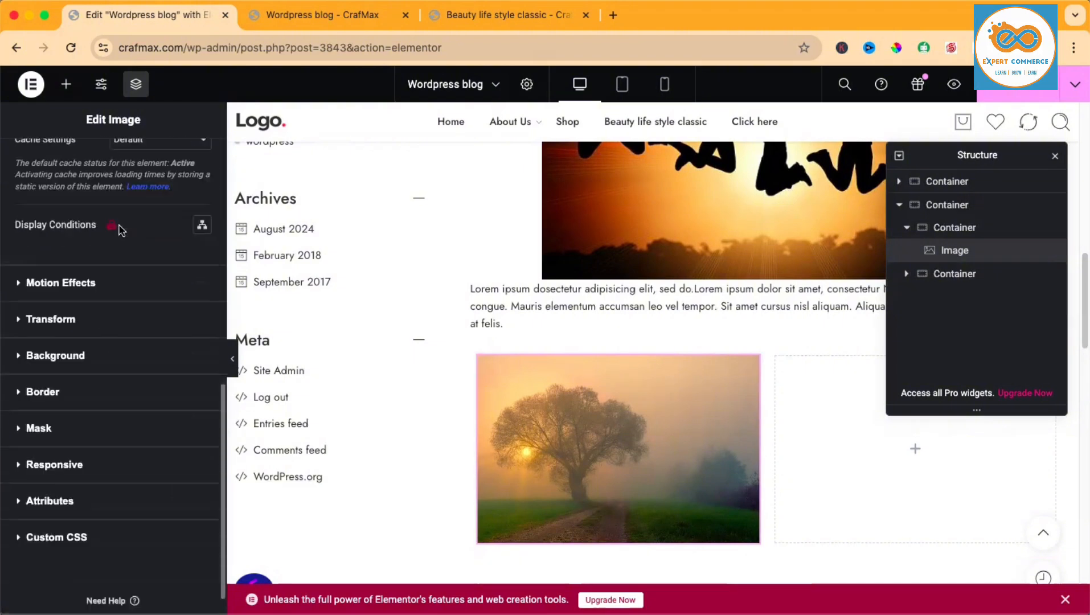
{"action": "scroll", "coordinate": [121, 230], "scroll_direction": "up", "scroll_amount": 10}
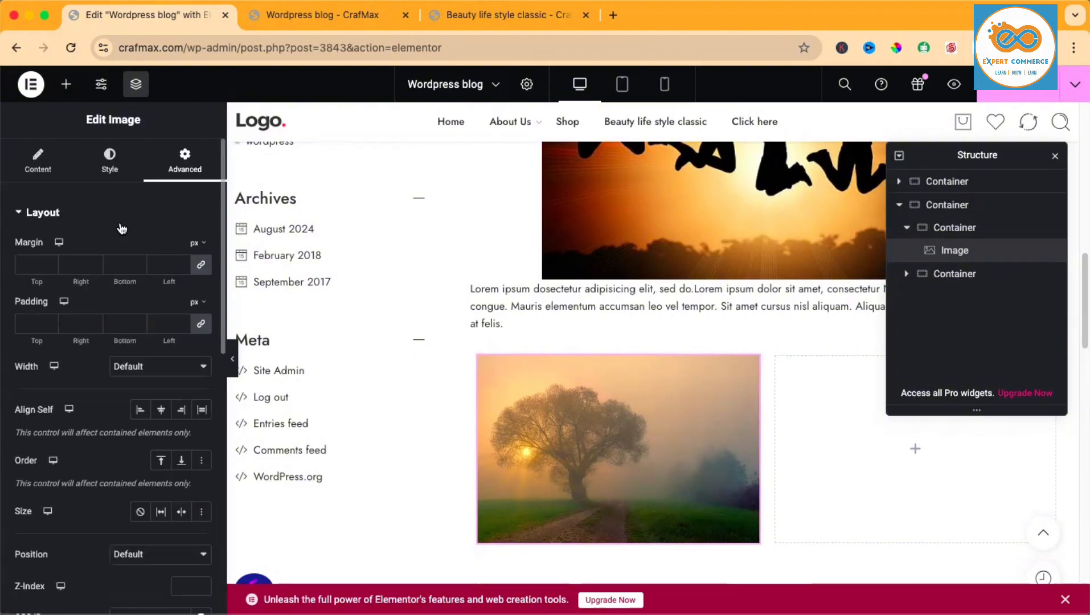
{"action": "left_click", "coordinate": [114, 163]}
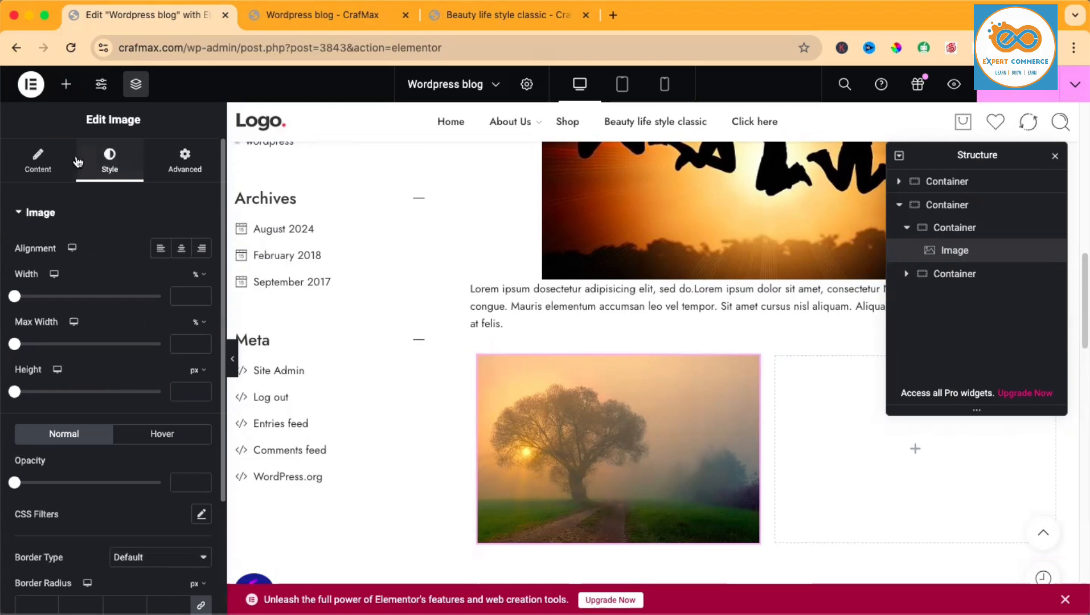
- Add a Heading widget to the container's empty second column and set its title to "test"
{"action": "left_click", "coordinate": [916, 452]}
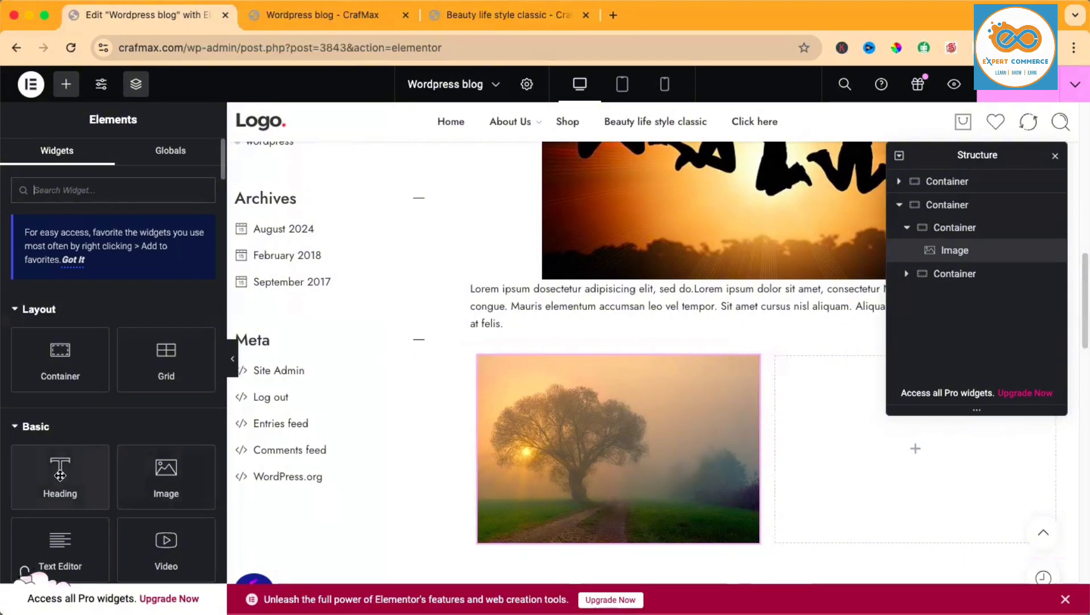
{"action": "left_click_drag", "start_coordinate": [80, 476], "coordinate": [829, 392]}
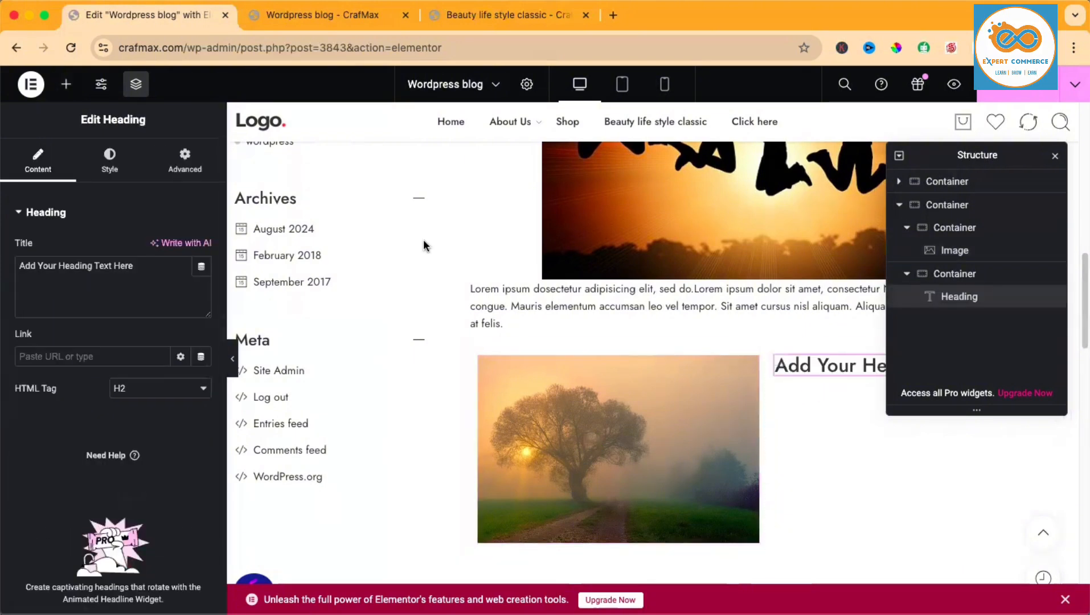
{"action": "triple_click", "coordinate": [66, 269]}
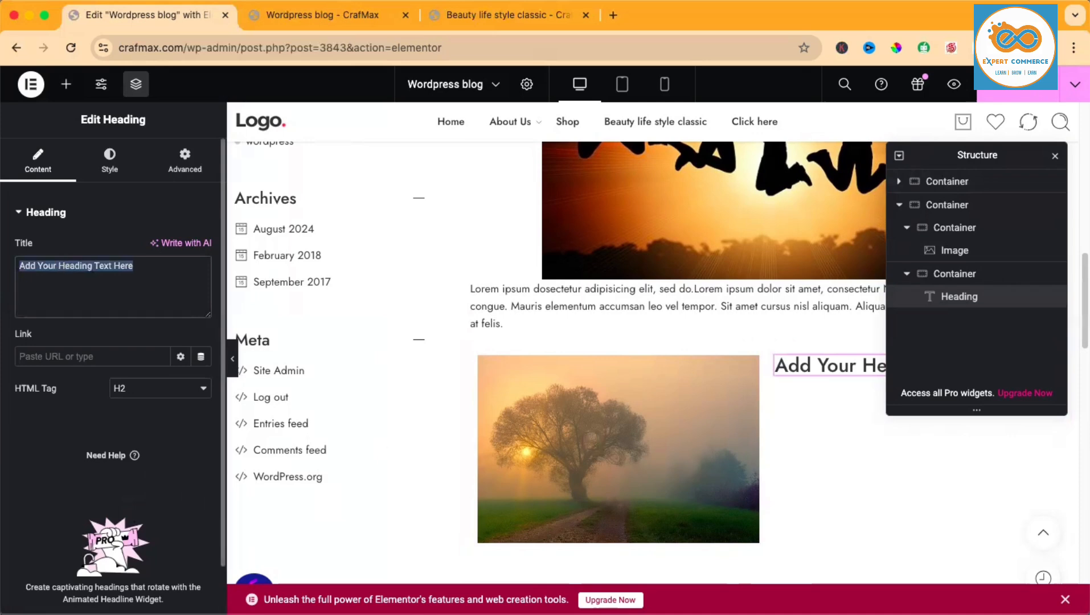
{"action": "type", "text": "test"}
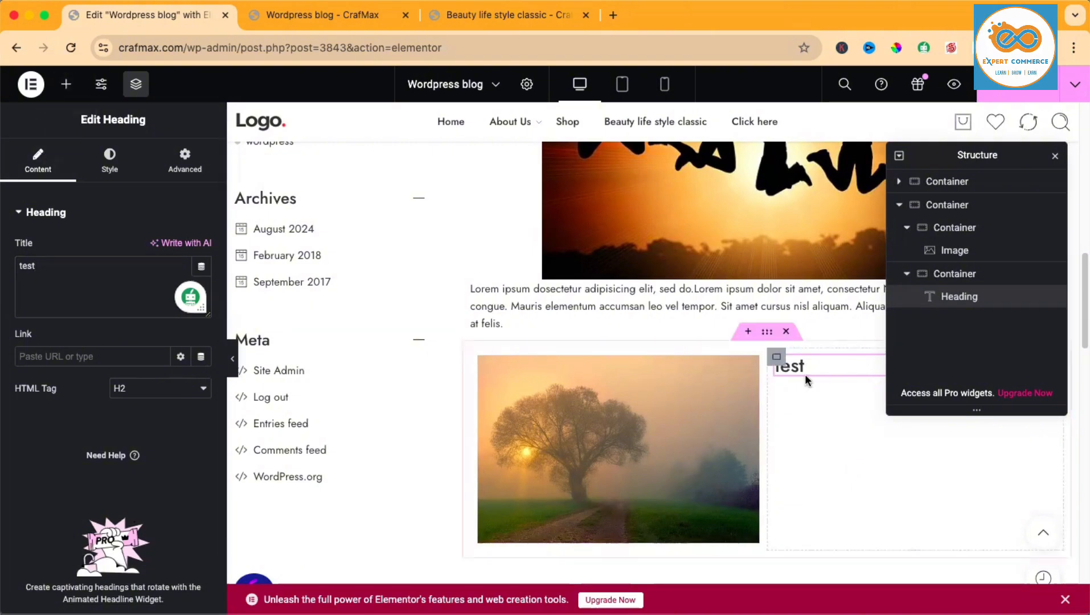
- Center-align the test heading and move the Structure window up so it no longer covers the heading
{"action": "left_click", "coordinate": [110, 159]}
{"action": "left_click", "coordinate": [161, 250]}
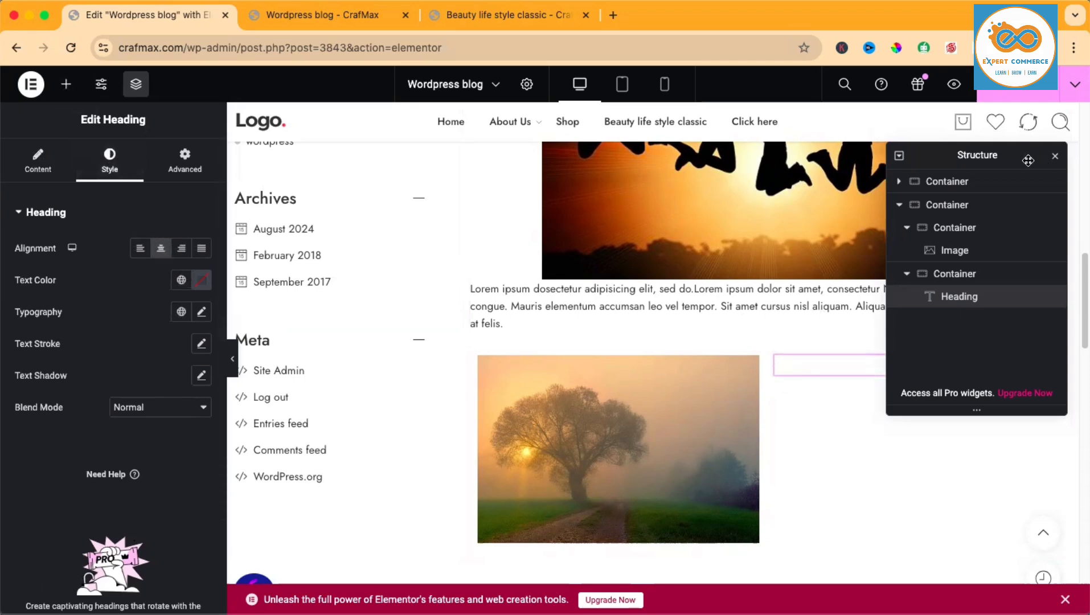
{"action": "left_click_drag", "start_coordinate": [1030, 160], "coordinate": [1044, 107]}
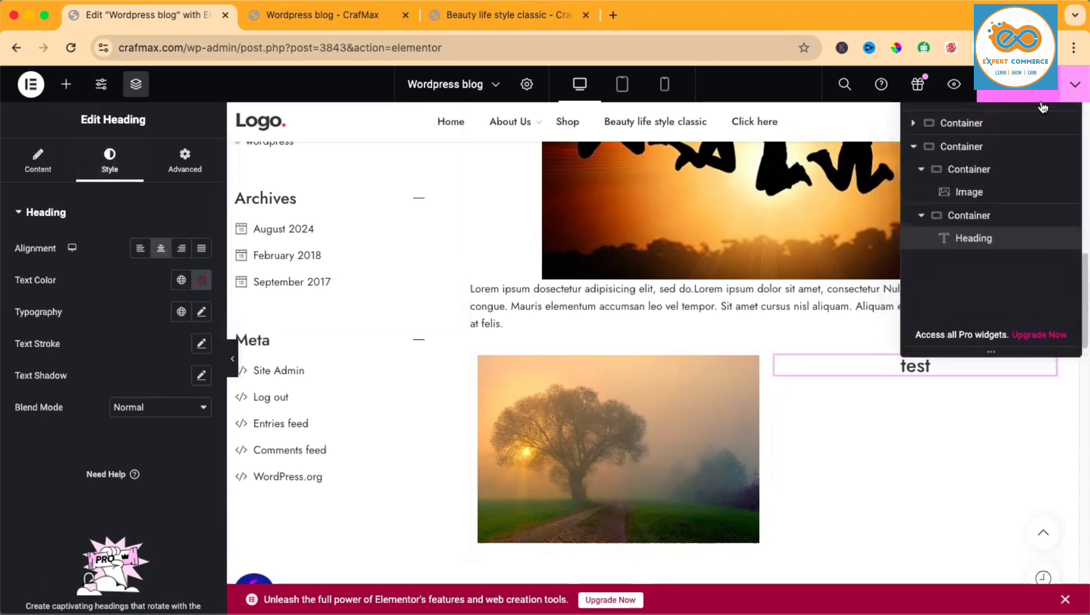
- Check the heading's context options in the Structure, then hide the heading and show it again
{"action": "right_click", "coordinate": [964, 243]}
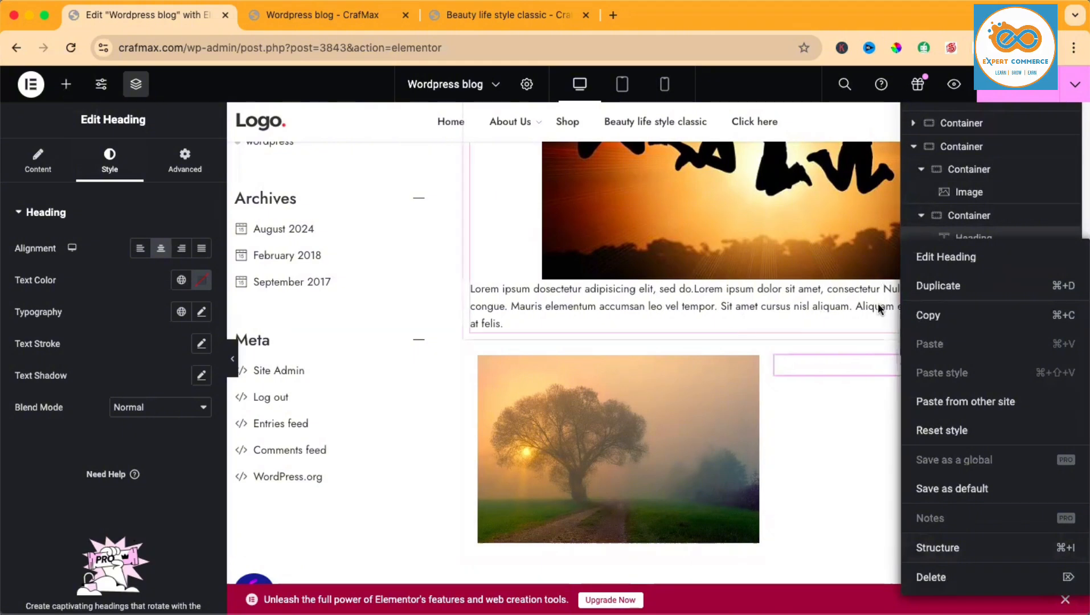
{"action": "left_click", "coordinate": [1009, 256]}
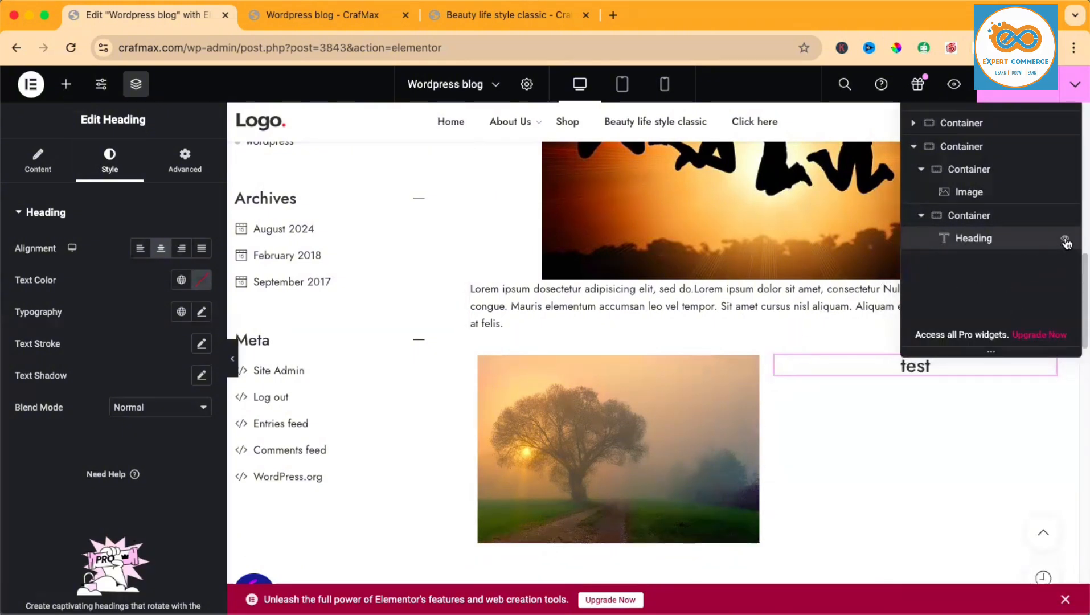
{"action": "left_click", "coordinate": [1064, 240]}
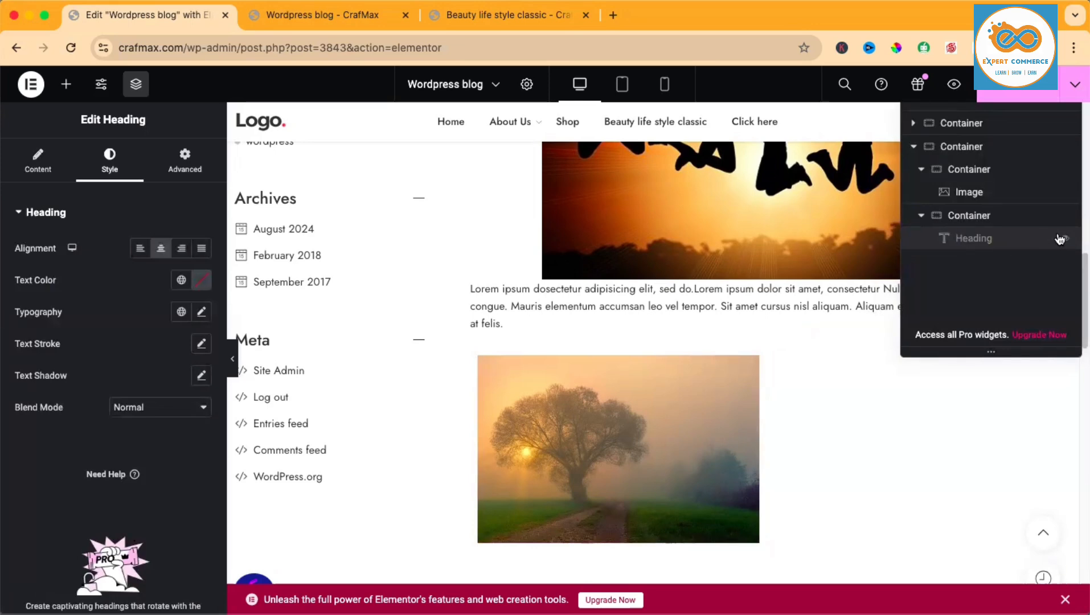
{"action": "left_click", "coordinate": [1064, 240]}
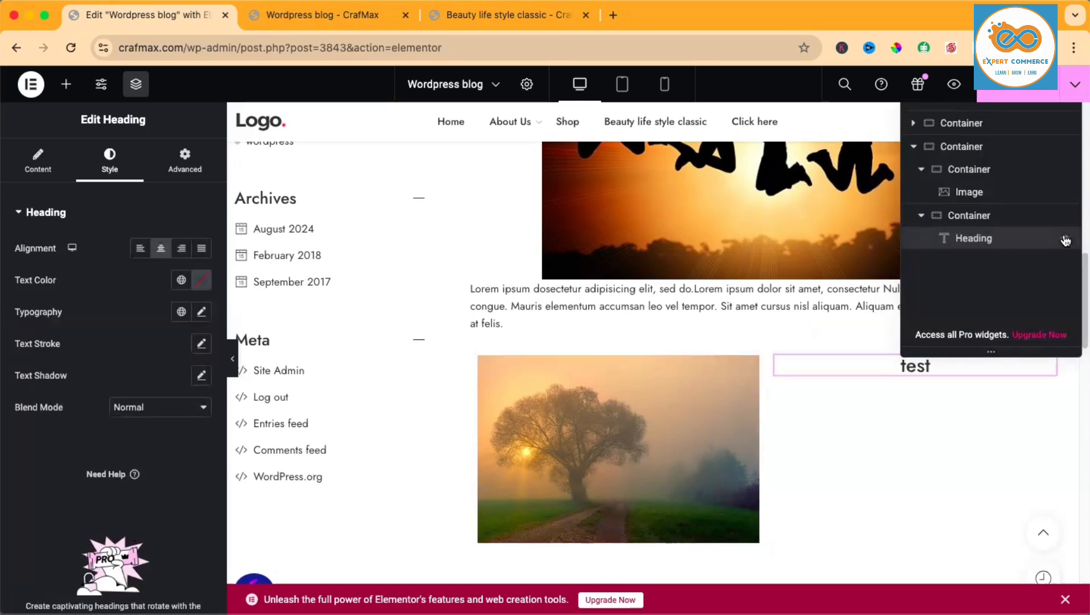
- Add a Text Editor widget with its default text below the test heading in the container's second column
{"action": "left_click", "coordinate": [66, 84]}
{"action": "scroll", "coordinate": [152, 433], "scroll_direction": "down", "scroll_amount": 1}
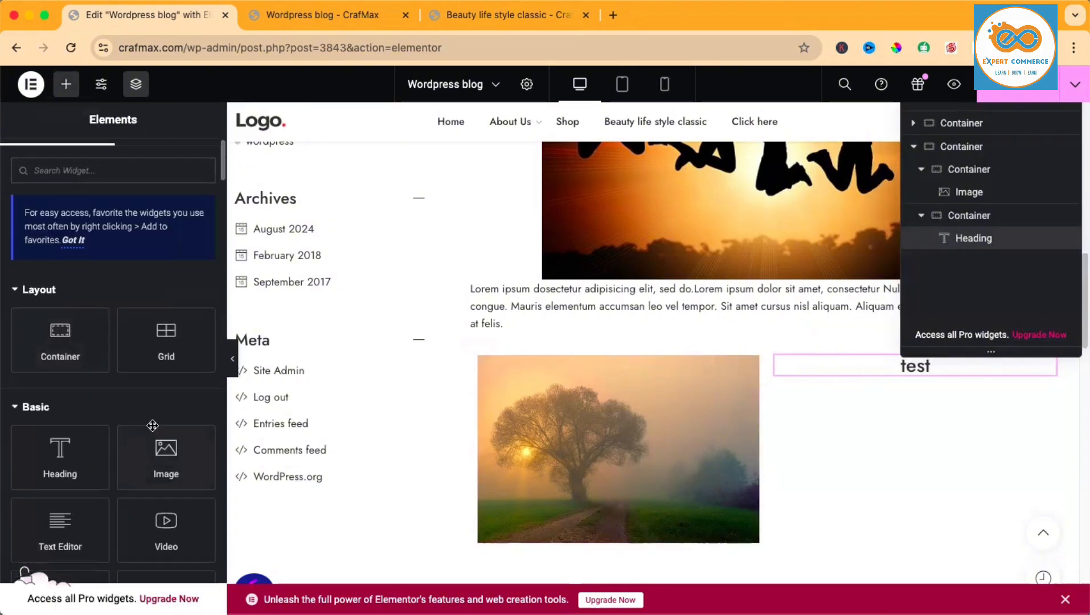
{"action": "left_click_drag", "start_coordinate": [57, 530], "coordinate": [929, 374]}
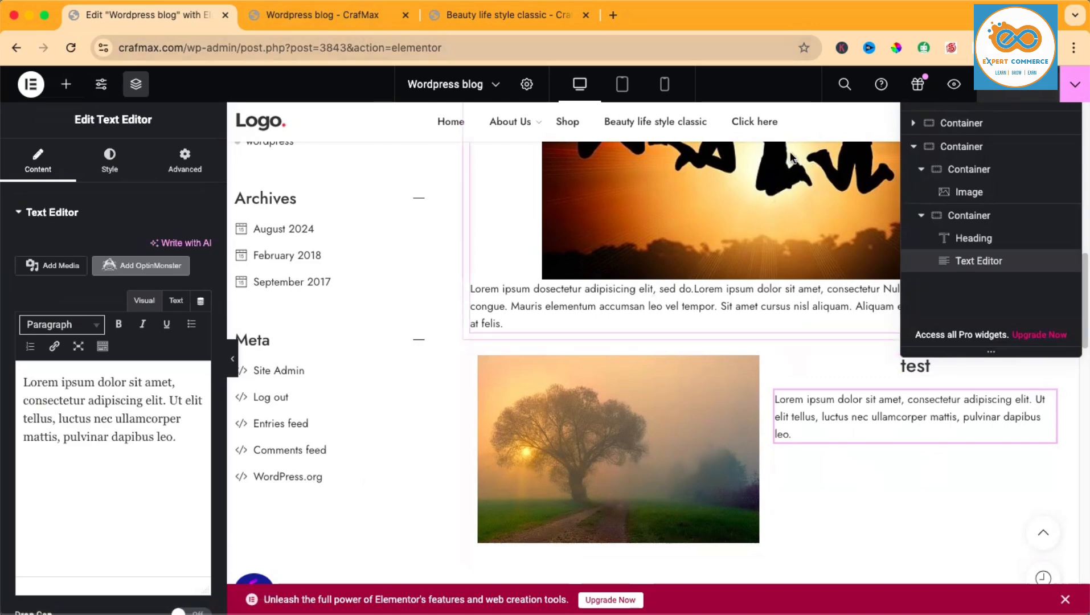
- Reload the live Wordpress blog post and review its new image, heading and text section
{"action": "left_click", "coordinate": [335, 17]}
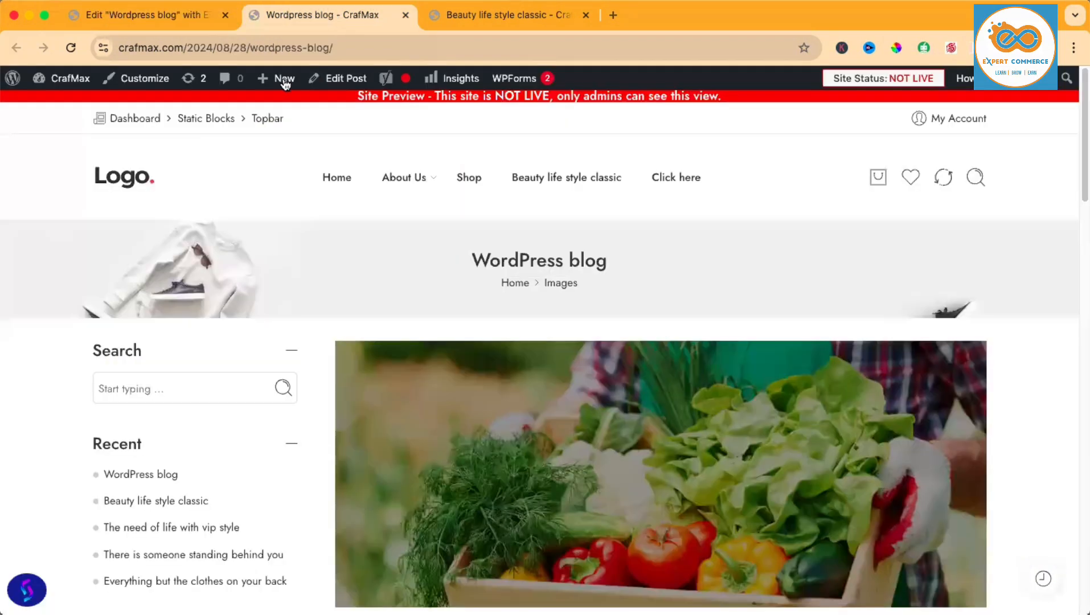
{"action": "left_click", "coordinate": [69, 47]}
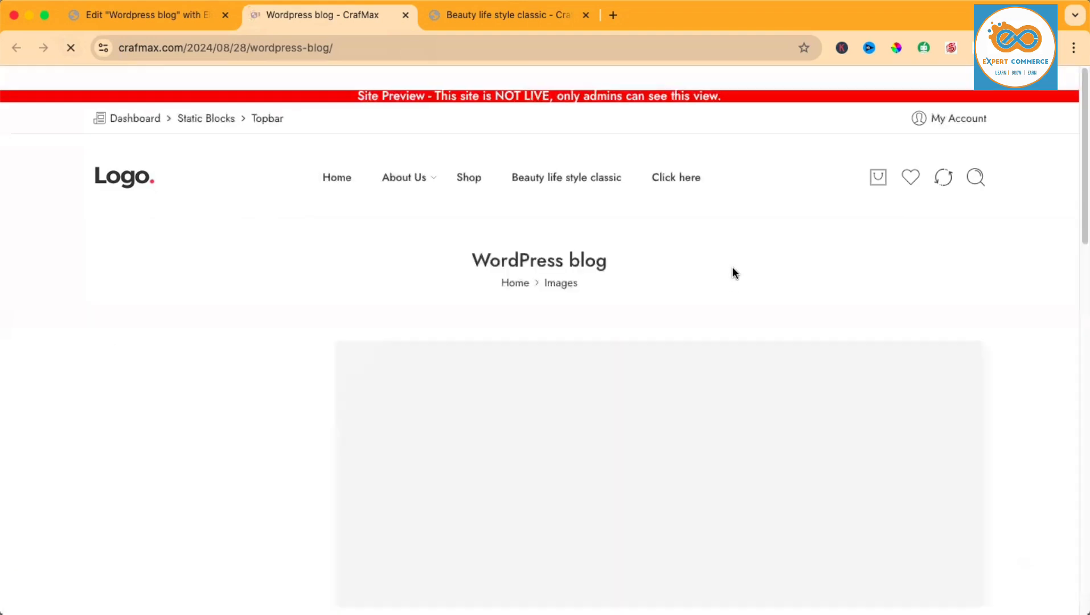
{"action": "scroll", "coordinate": [723, 335], "scroll_direction": "down", "scroll_amount": 3}
{"action": "scroll", "coordinate": [801, 272], "scroll_direction": "down", "scroll_amount": 10}
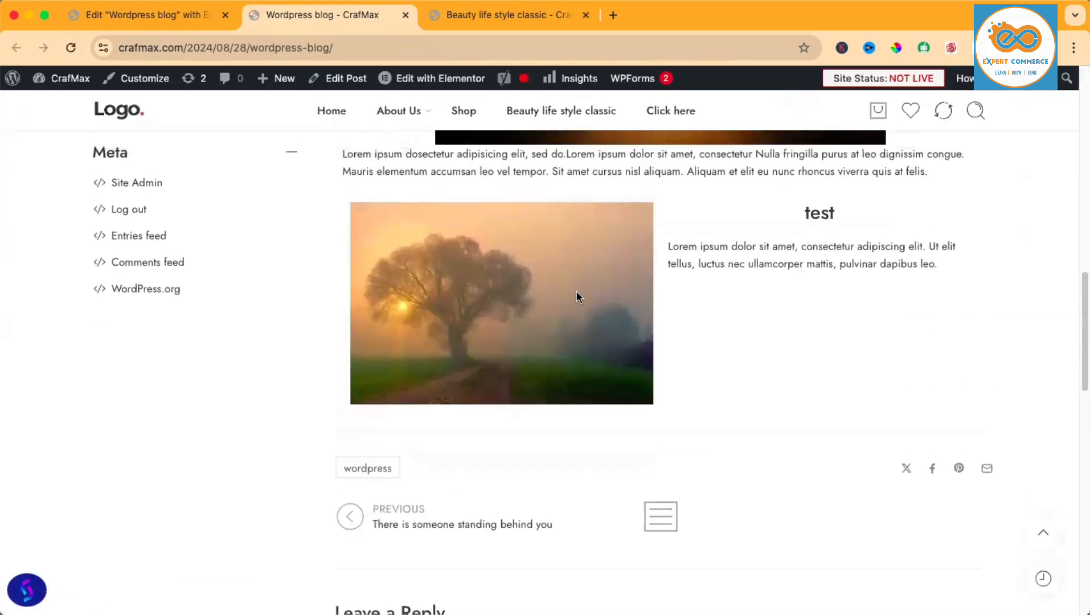
{"action": "scroll", "coordinate": [795, 327], "scroll_direction": "up", "scroll_amount": 2}
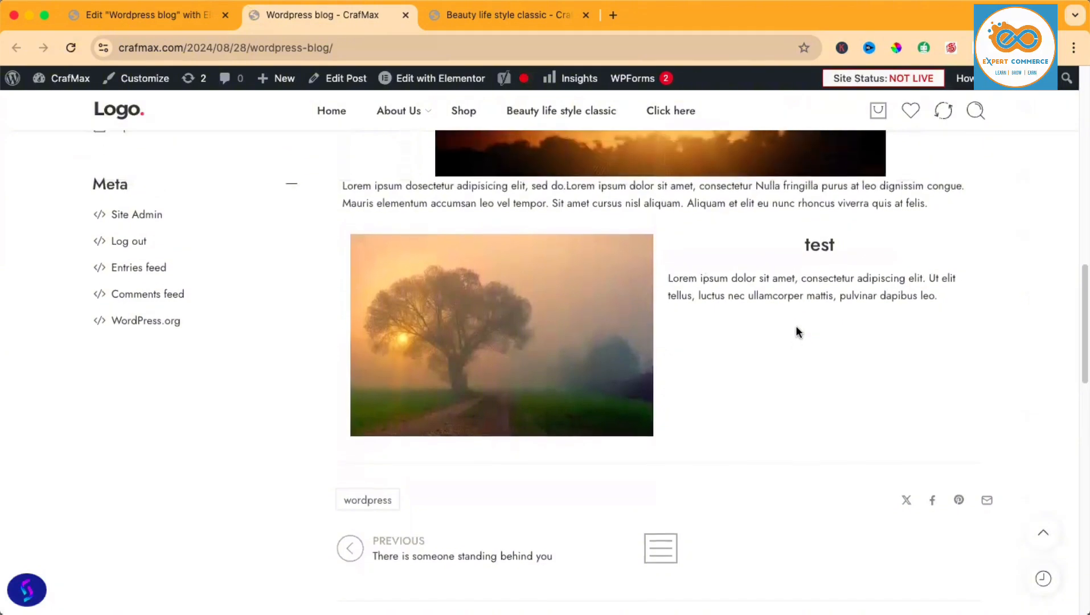
- Look through the Beauty life style classic post for layout ideas, from its text and banner to the before-after images
{"action": "left_click", "coordinate": [506, 15]}
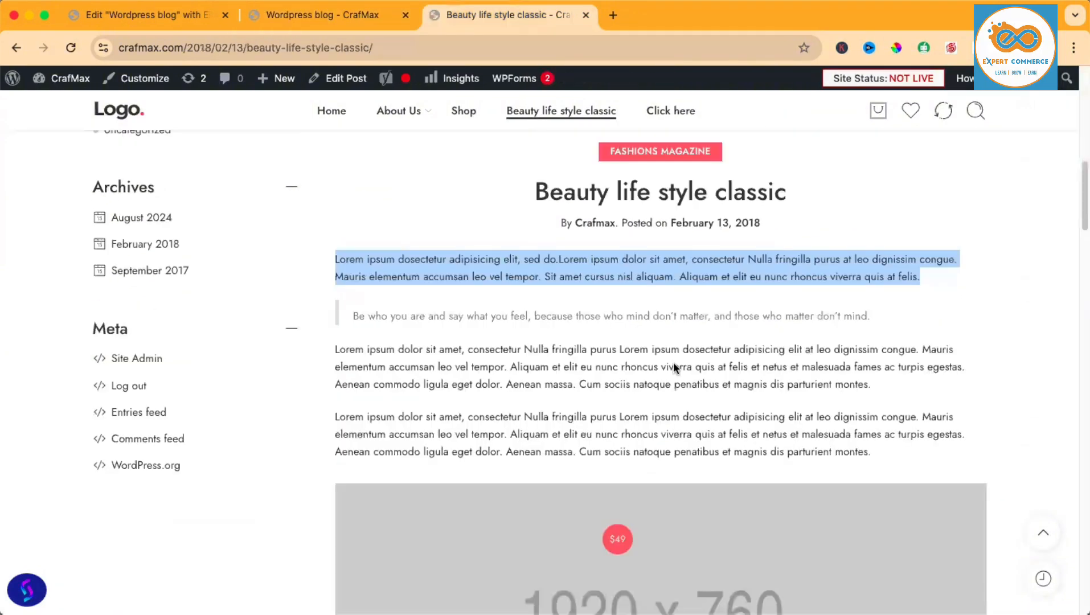
{"action": "scroll", "coordinate": [764, 357], "scroll_direction": "down", "scroll_amount": 3}
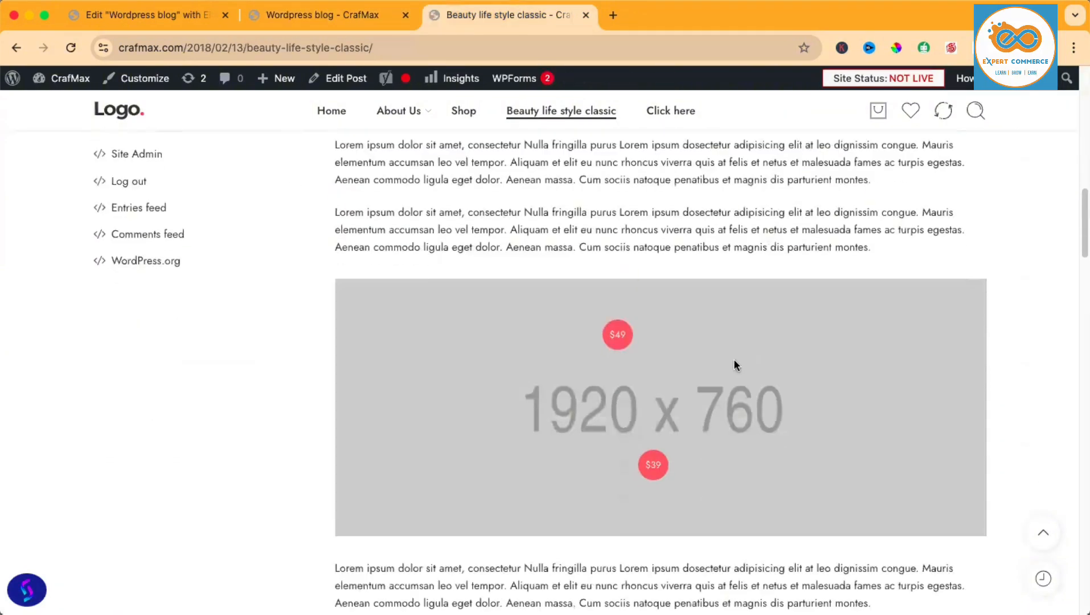
{"action": "scroll", "coordinate": [735, 362], "scroll_direction": "down", "scroll_amount": 5}
{"action": "scroll", "coordinate": [592, 299], "scroll_direction": "down", "scroll_amount": 3}
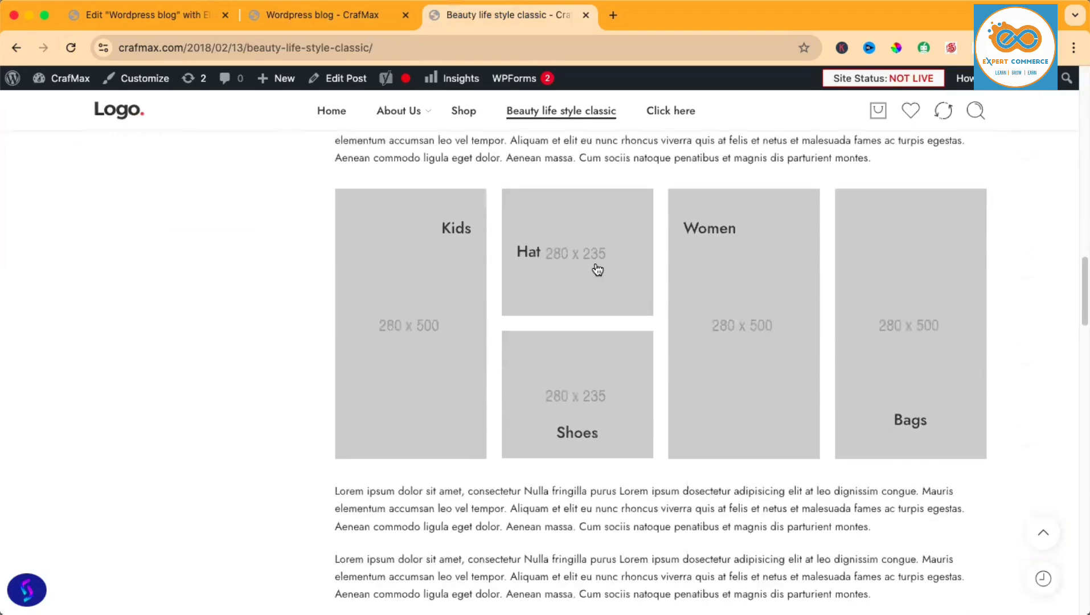
{"action": "scroll", "coordinate": [693, 347], "scroll_direction": "down", "scroll_amount": 7}
{"action": "scroll", "coordinate": [713, 336], "scroll_direction": "down", "scroll_amount": 5}
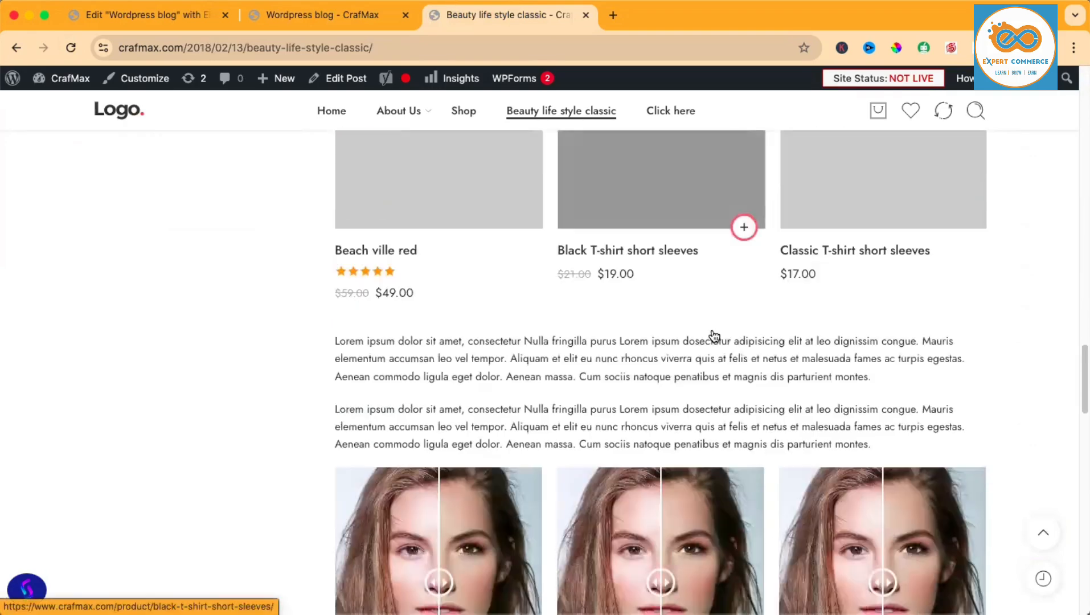
{"action": "scroll", "coordinate": [712, 337], "scroll_direction": "up", "scroll_amount": 2}
{"action": "scroll", "coordinate": [676, 368], "scroll_direction": "down", "scroll_amount": 14}
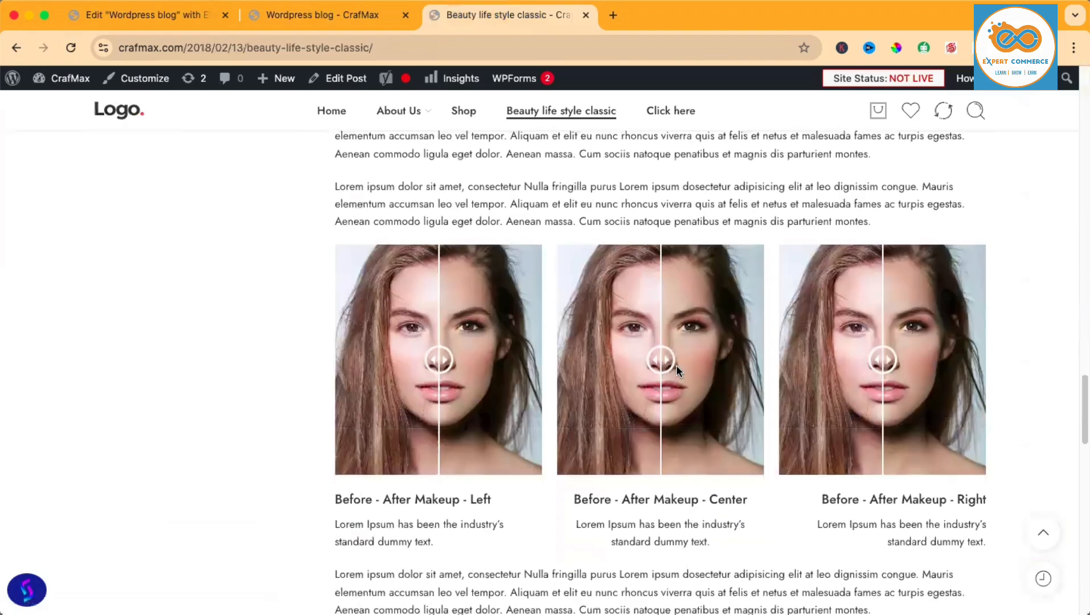
{"action": "scroll", "coordinate": [682, 356], "scroll_direction": "up", "scroll_amount": 15}
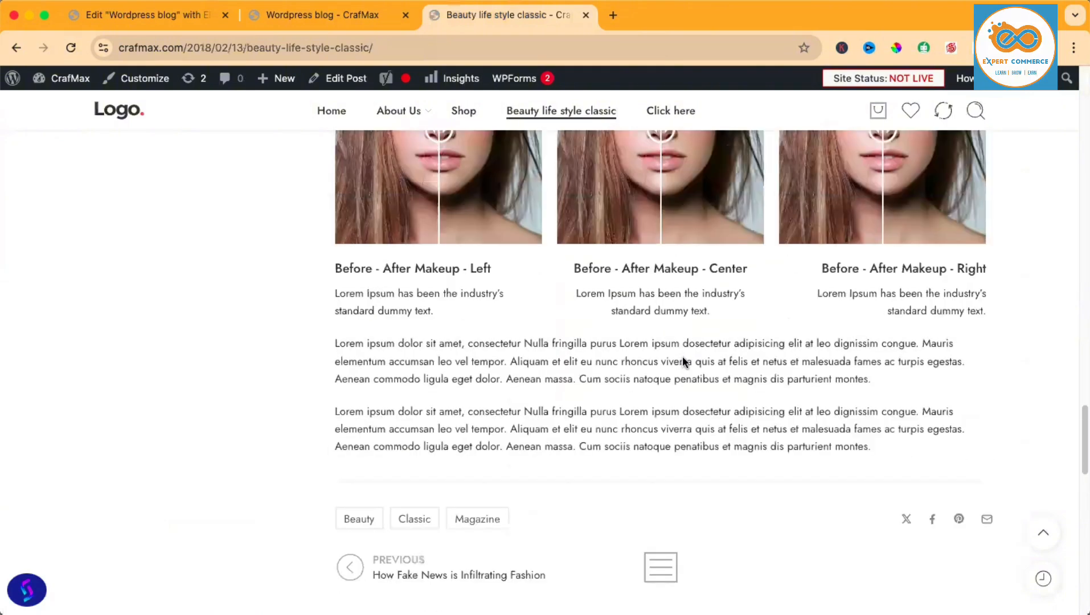
- Return to the post's Elementor editor and browse the available Basic, Pro and General widgets
{"action": "left_click", "coordinate": [309, 16]}
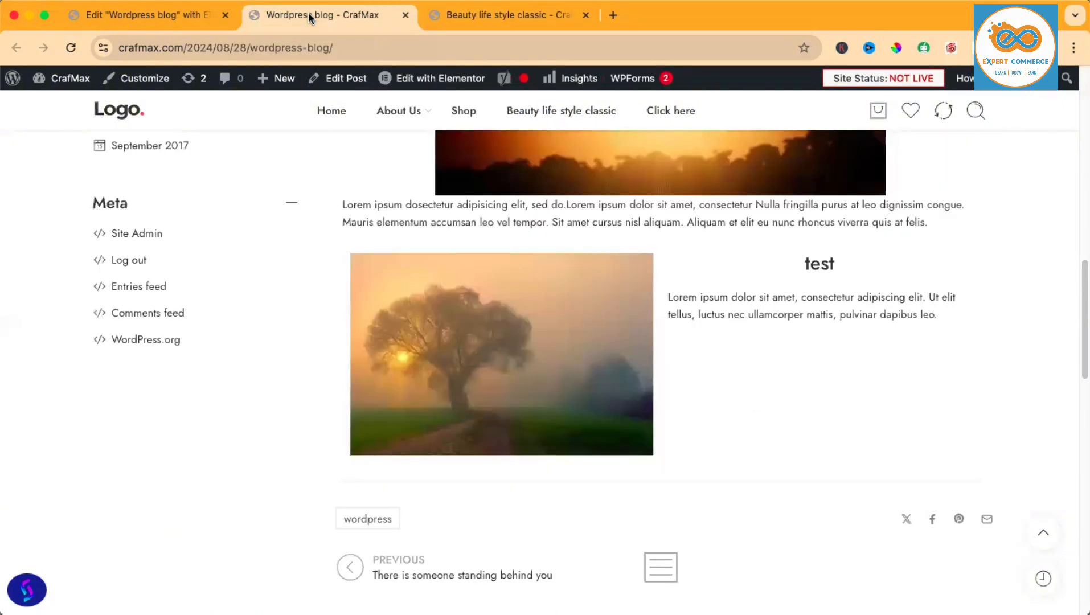
{"action": "left_click", "coordinate": [178, 14]}
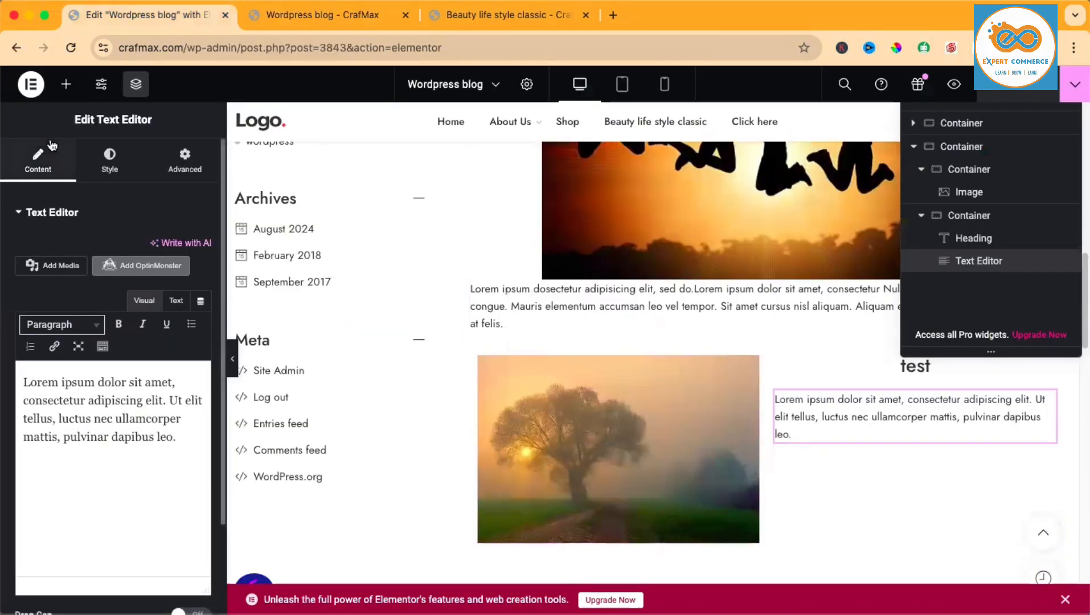
{"action": "left_click", "coordinate": [67, 86]}
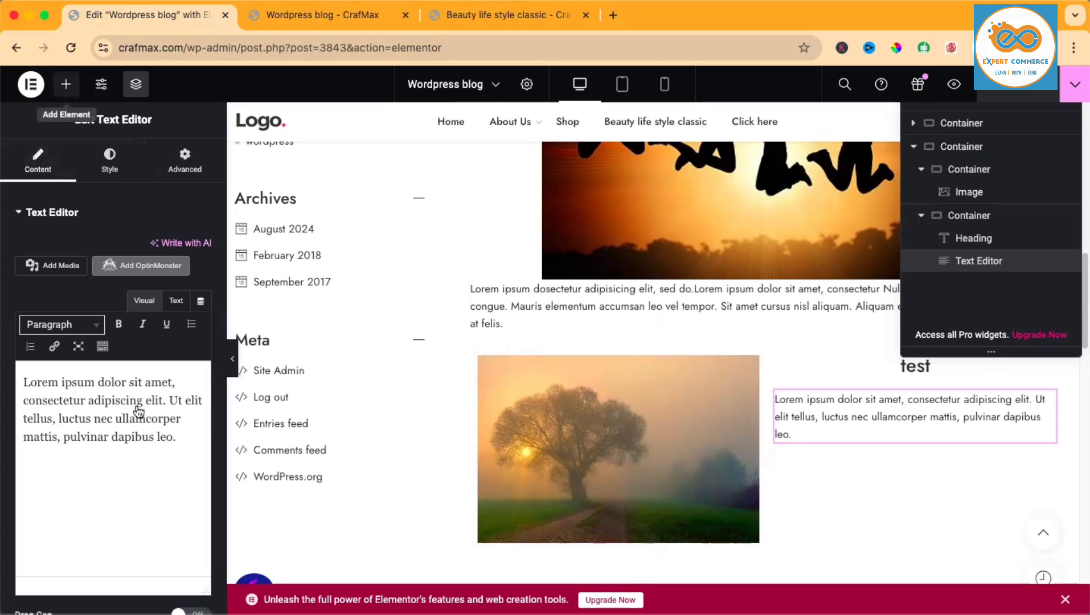
{"action": "scroll", "coordinate": [157, 374], "scroll_direction": "down", "scroll_amount": 5}
{"action": "scroll", "coordinate": [157, 375], "scroll_direction": "down", "scroll_amount": 15}
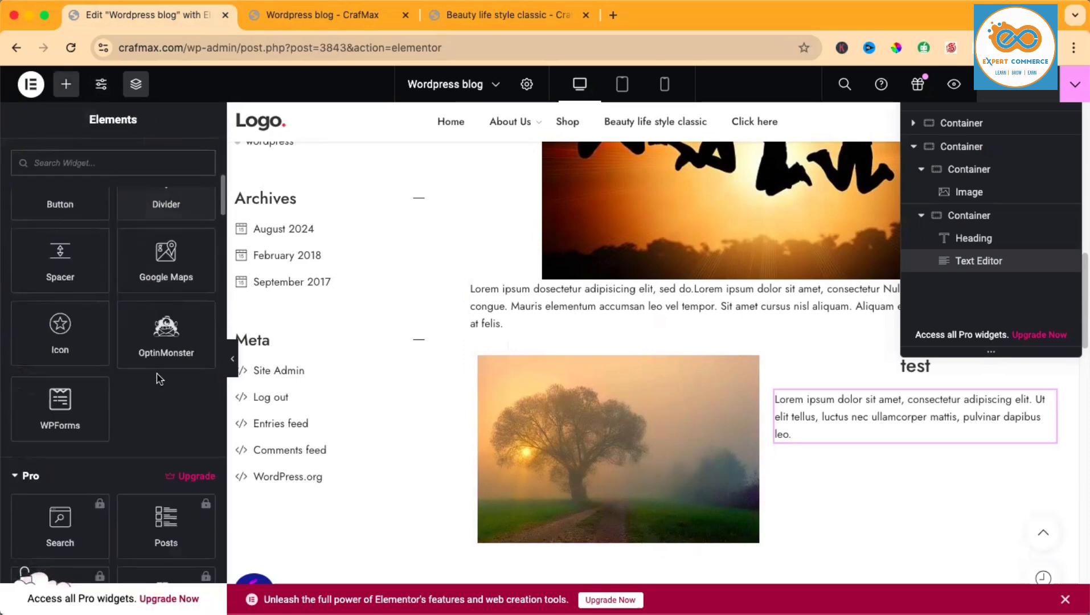
{"action": "scroll", "coordinate": [159, 379], "scroll_direction": "down", "scroll_amount": 15}
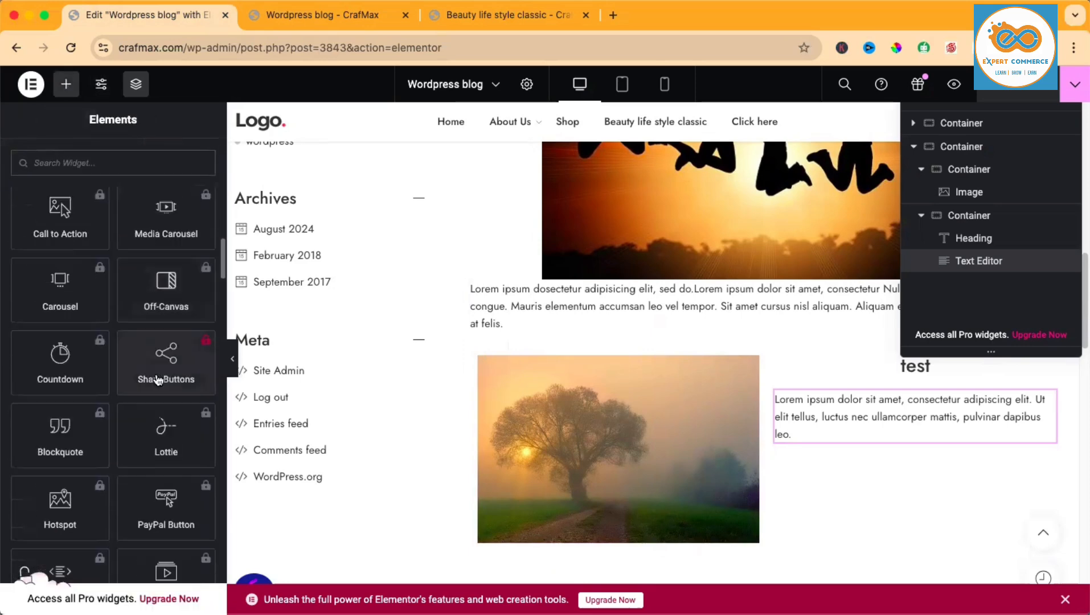
{"action": "scroll", "coordinate": [159, 380], "scroll_direction": "down", "scroll_amount": 5}
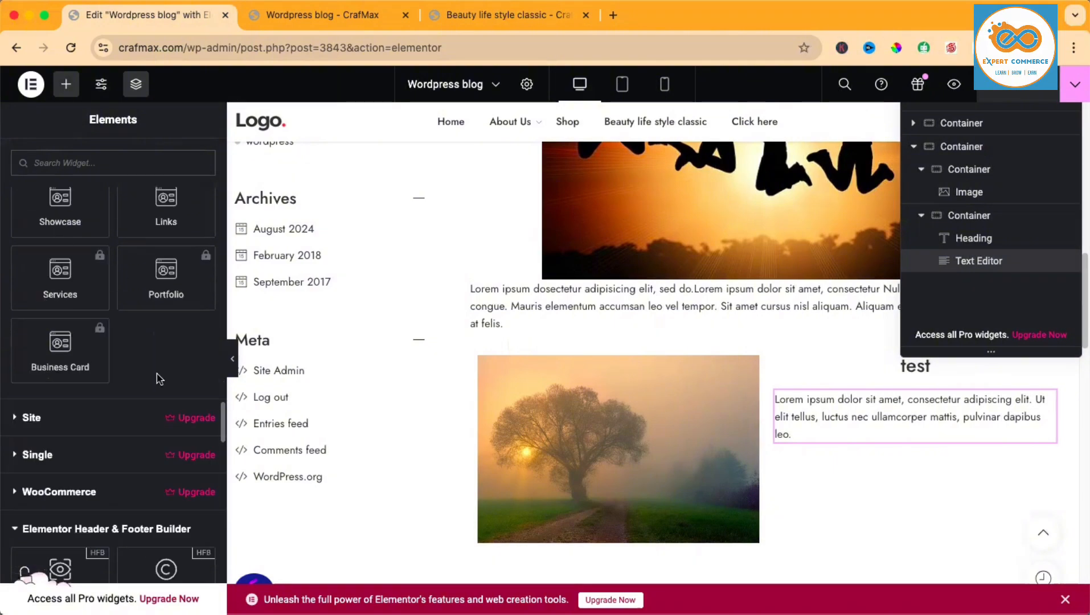
{"action": "scroll", "coordinate": [157, 377], "scroll_direction": "up", "scroll_amount": 15}
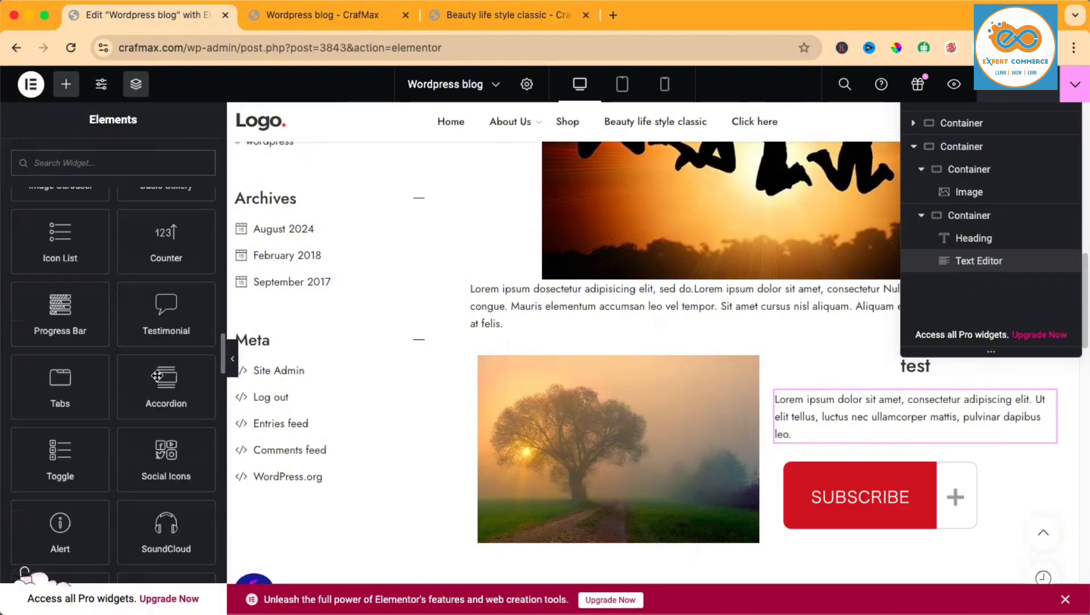
- Examine the Before - After Makeup images in the Beauty life style classic post and try the first comparison slider
{"action": "left_click", "coordinate": [491, 16]}
{"action": "scroll", "coordinate": [462, 357], "scroll_direction": "down", "scroll_amount": 15}
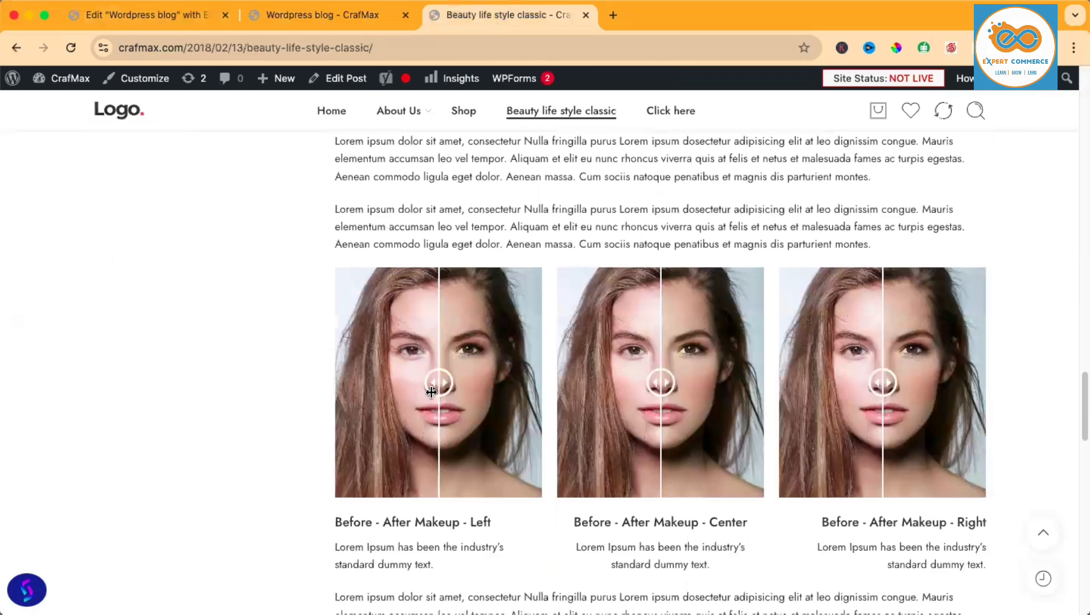
{"action": "mouse_move", "coordinate": [431, 391]}
{"action": "left_mouse_down"}
{"action": "mouse_move", "coordinate": [440, 382]}
{"action": "mouse_move", "coordinate": [534, 382]}
{"action": "mouse_move", "coordinate": [347, 374]}
{"action": "mouse_move", "coordinate": [462, 382]}
{"action": "mouse_move", "coordinate": [443, 381]}
{"action": "left_mouse_up"}
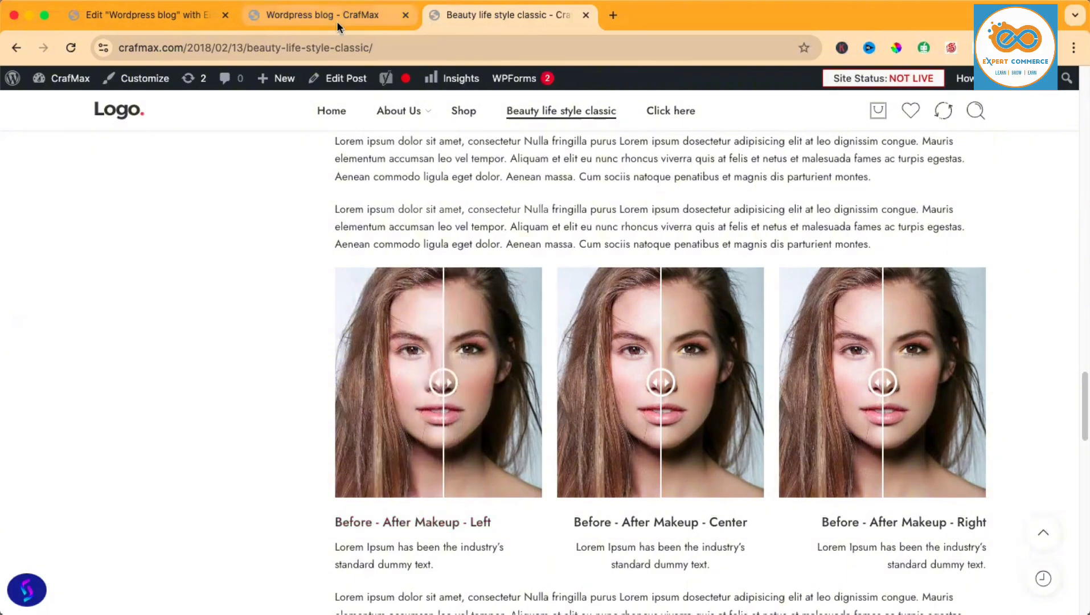
- Go back to the Elementor editor and look through the Pro widgets up to the Basic ones
{"action": "left_click", "coordinate": [179, 12]}
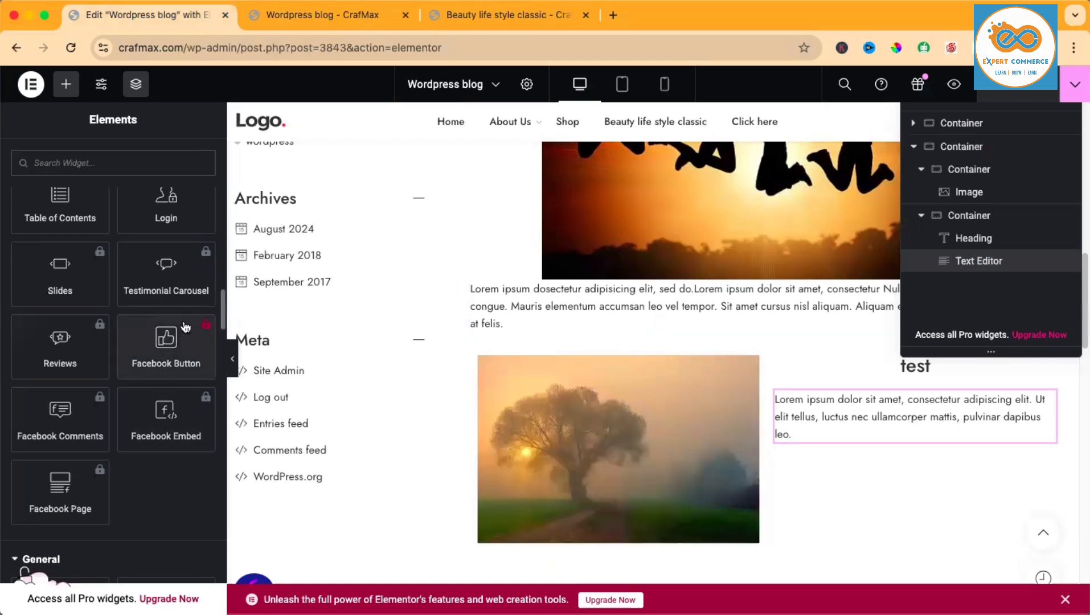
{"action": "scroll", "coordinate": [126, 292], "scroll_direction": "up", "scroll_amount": 1}
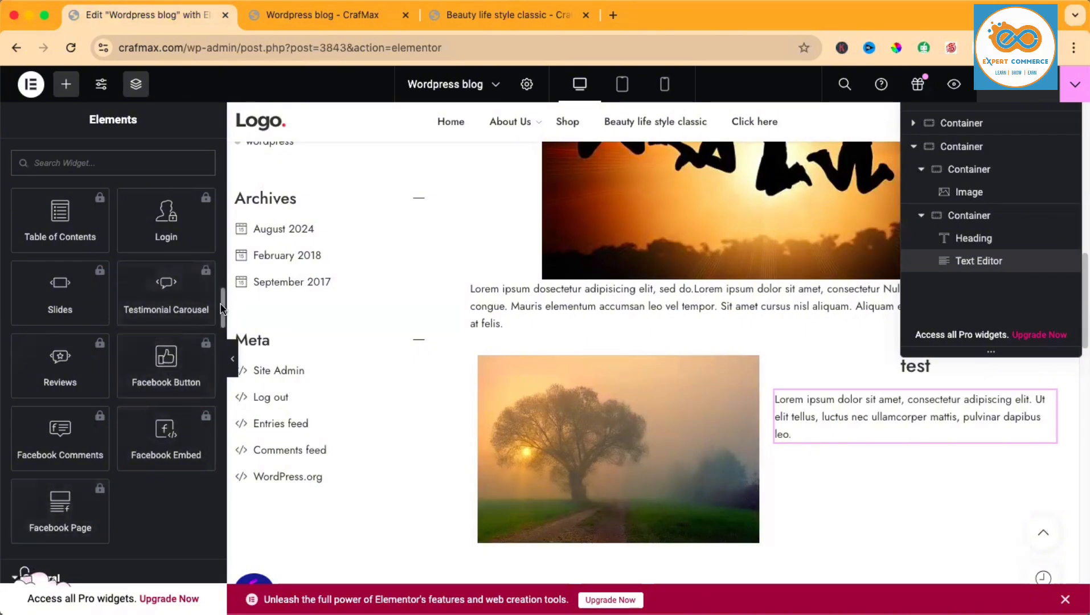
{"action": "scroll", "coordinate": [155, 308], "scroll_direction": "up", "scroll_amount": 10}
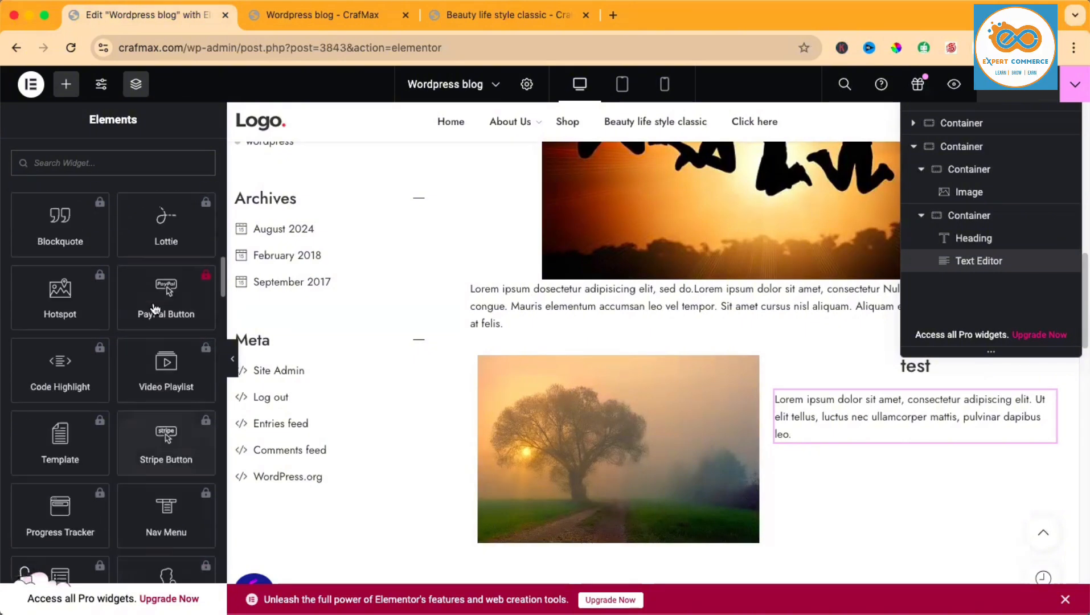
{"action": "scroll", "coordinate": [155, 308], "scroll_direction": "up", "scroll_amount": 8}
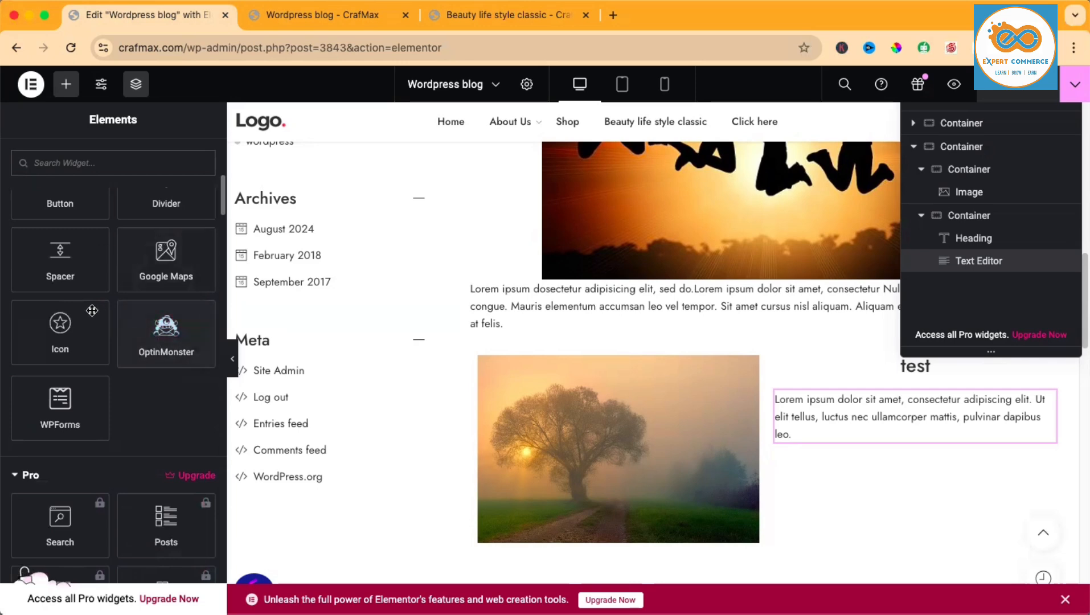
{"action": "scroll", "coordinate": [93, 310], "scroll_direction": "up", "scroll_amount": 3}
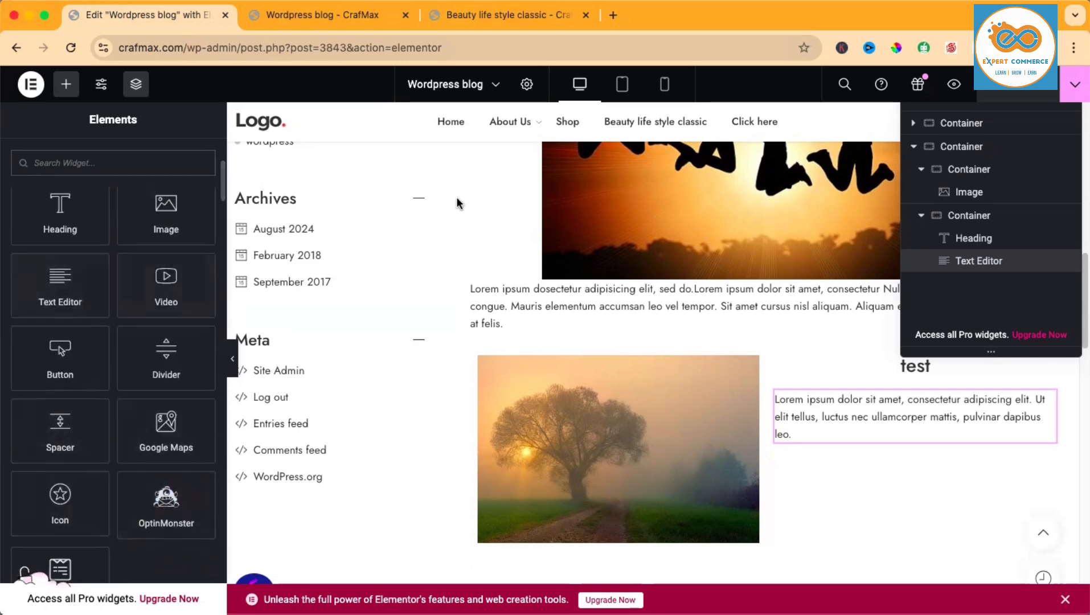
- Preview the post in the tablet layout, from the two-column section up to the page header
{"action": "left_click", "coordinate": [623, 85]}
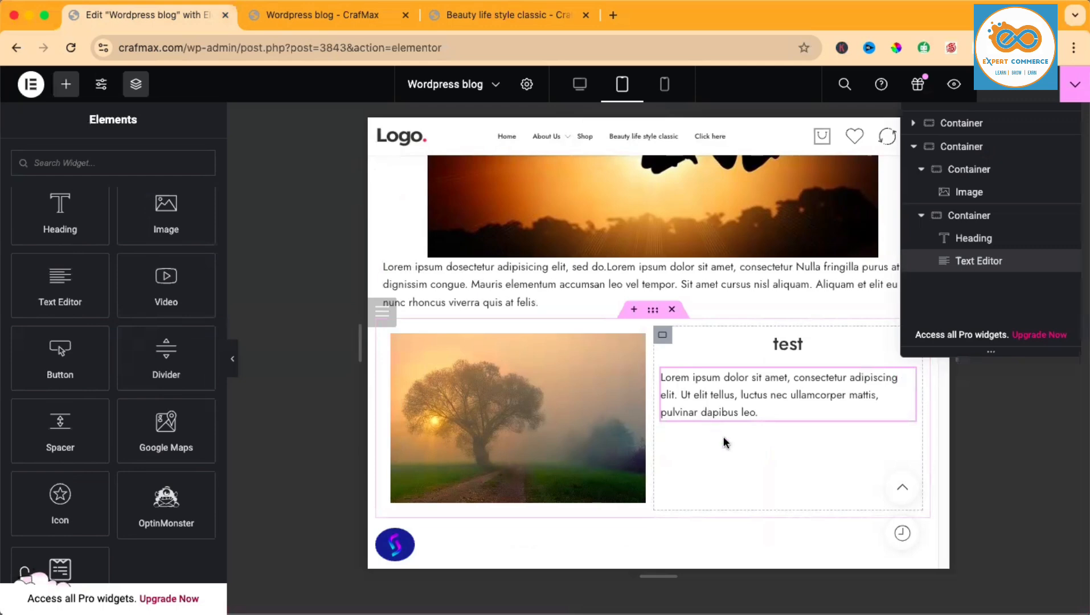
{"action": "scroll", "coordinate": [725, 442], "scroll_direction": "up", "scroll_amount": 10}
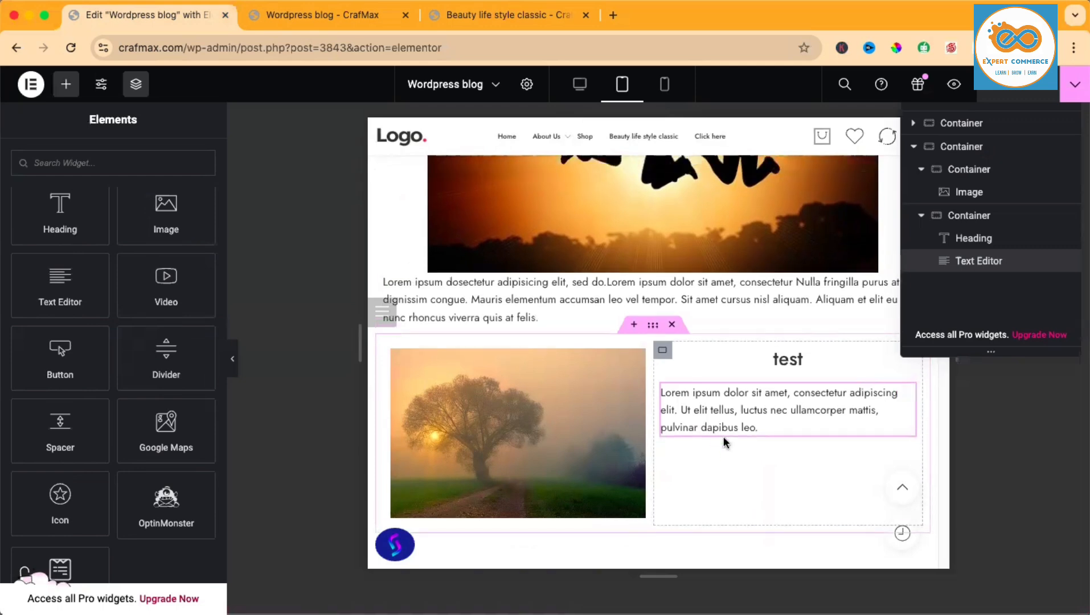
{"action": "scroll", "coordinate": [723, 436], "scroll_direction": "up", "scroll_amount": 5}
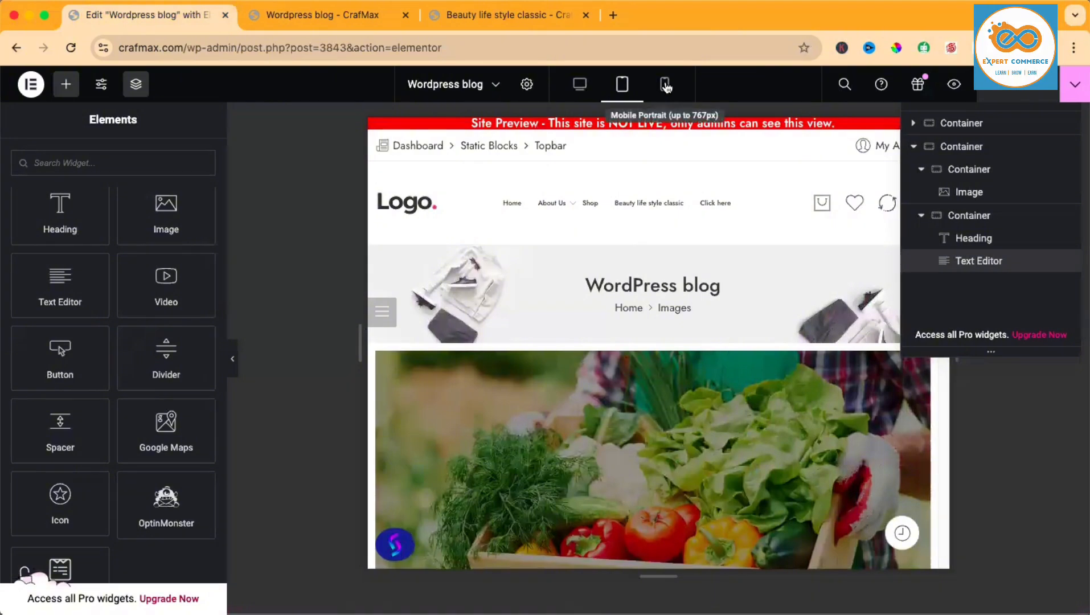
- Preview the post in the mobile portrait layout, from the page header down to the comment form and back
{"action": "left_click", "coordinate": [665, 85]}
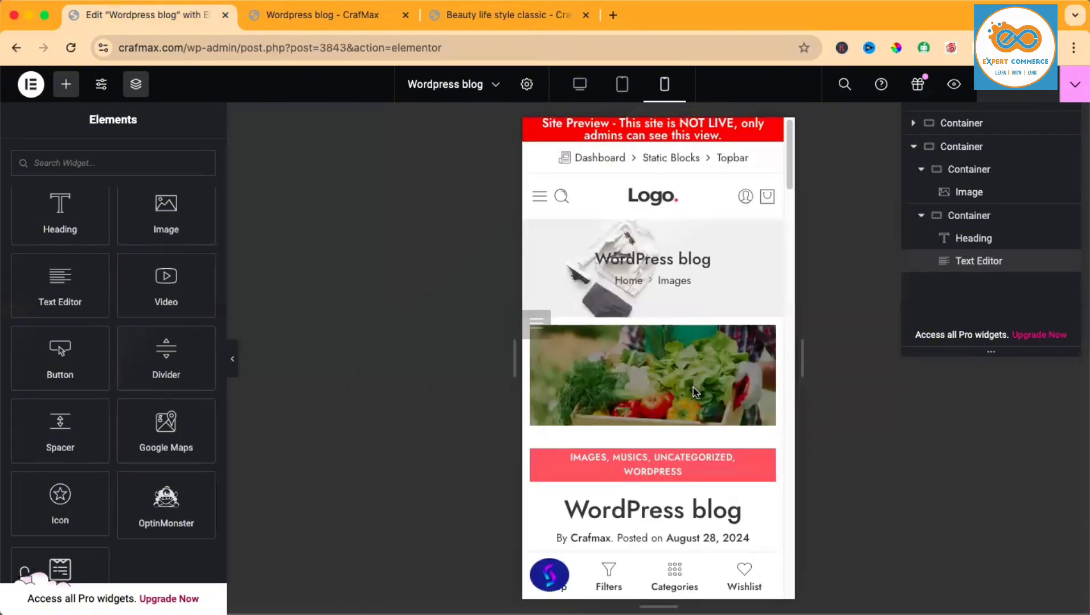
{"action": "scroll", "coordinate": [694, 390], "scroll_direction": "down", "scroll_amount": 5}
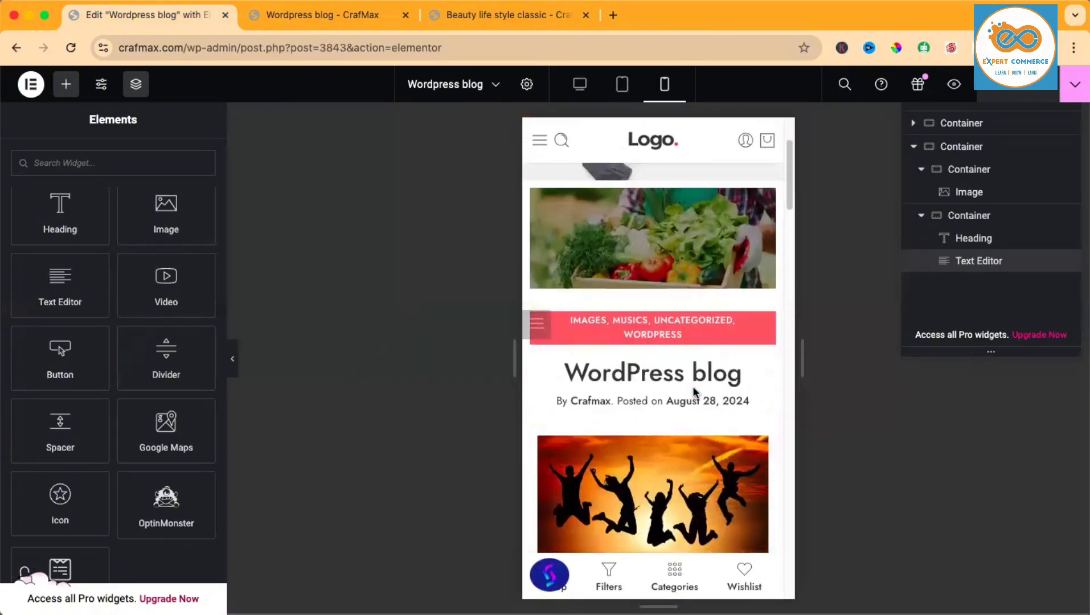
{"action": "scroll", "coordinate": [694, 391], "scroll_direction": "down", "scroll_amount": 10}
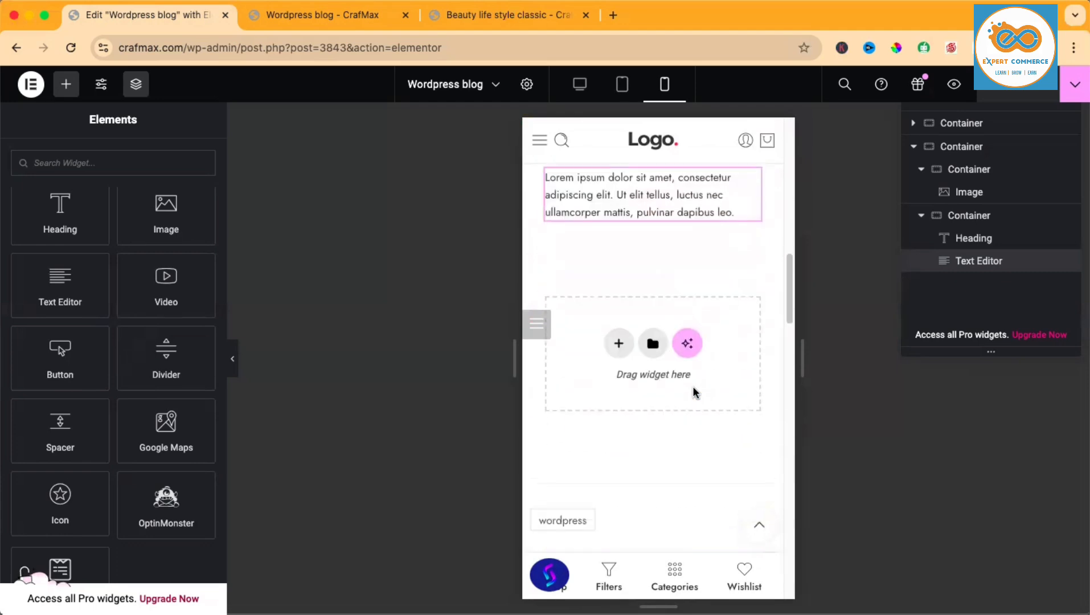
{"action": "scroll", "coordinate": [693, 390], "scroll_direction": "down", "scroll_amount": 7}
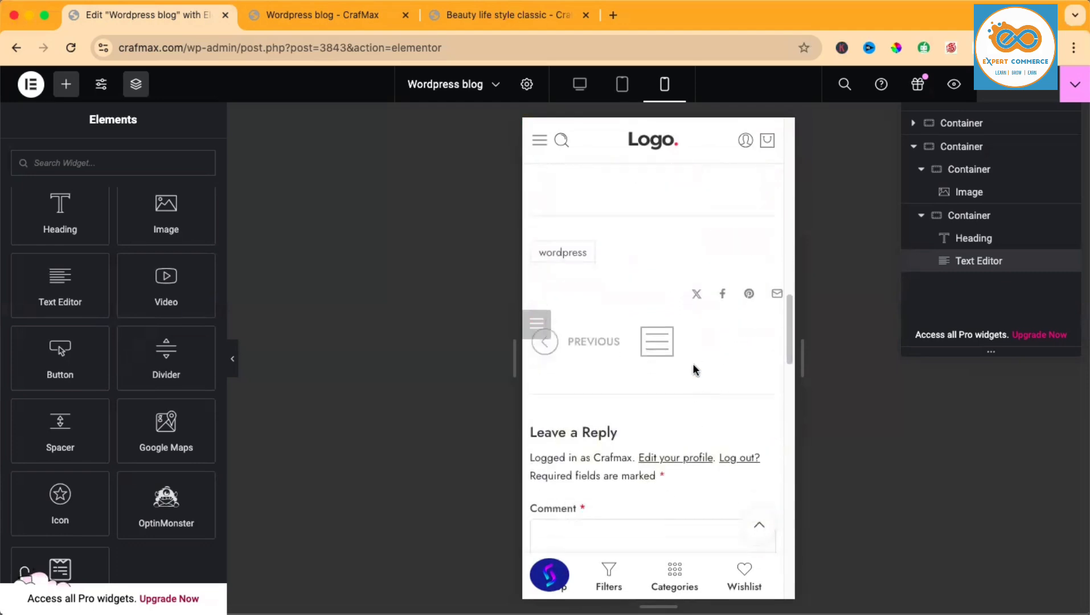
{"action": "scroll", "coordinate": [692, 363], "scroll_direction": "up", "scroll_amount": 20}
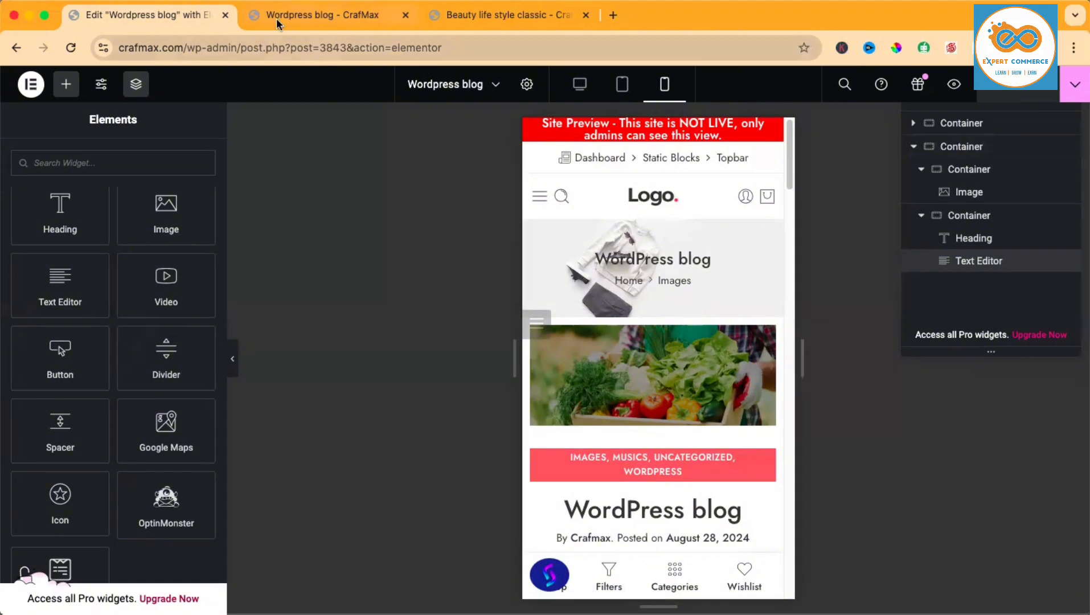
- Exit the Elementor editor to the WordPress list of posts
{"action": "left_click", "coordinate": [305, 16]}
{"action": "left_click", "coordinate": [128, 15]}
{"action": "left_click", "coordinate": [32, 86]}
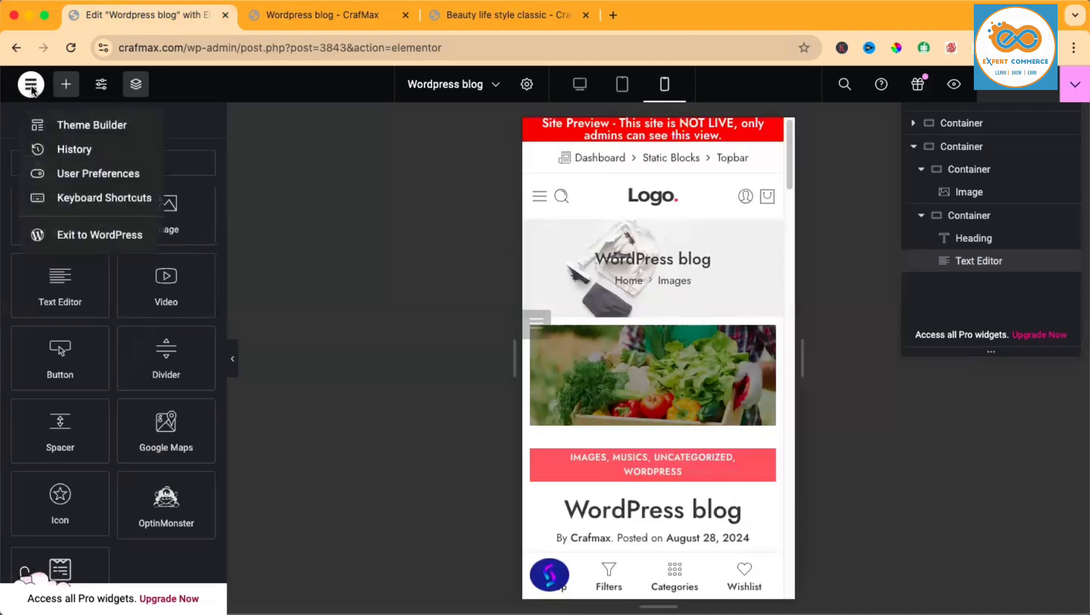
{"action": "left_click", "coordinate": [89, 236]}
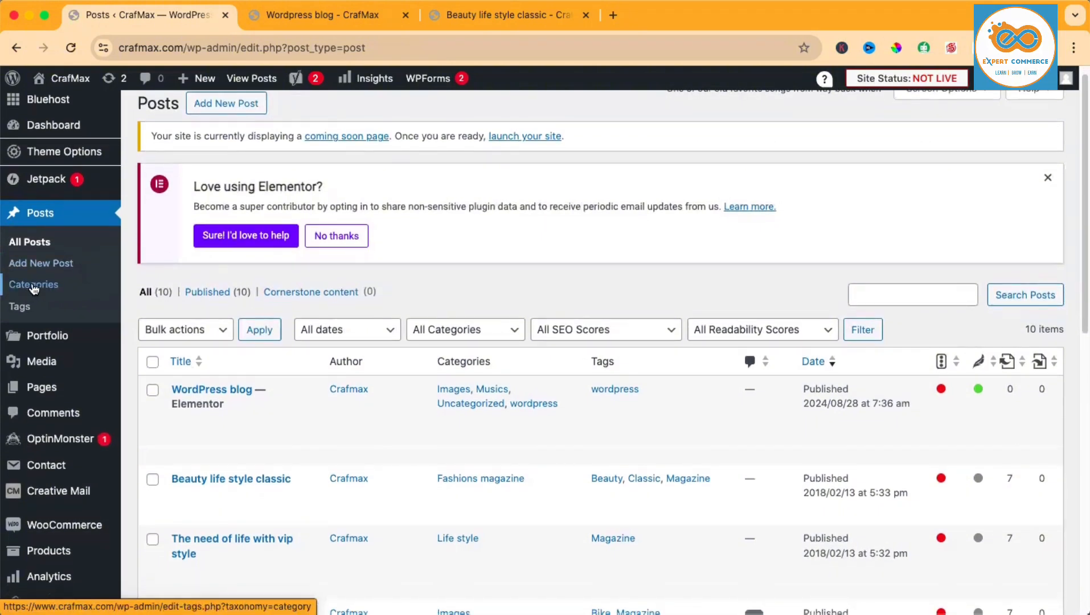
- Open the post categories and fill in a new category named "music" with None as its parent
{"action": "left_click", "coordinate": [33, 286]}
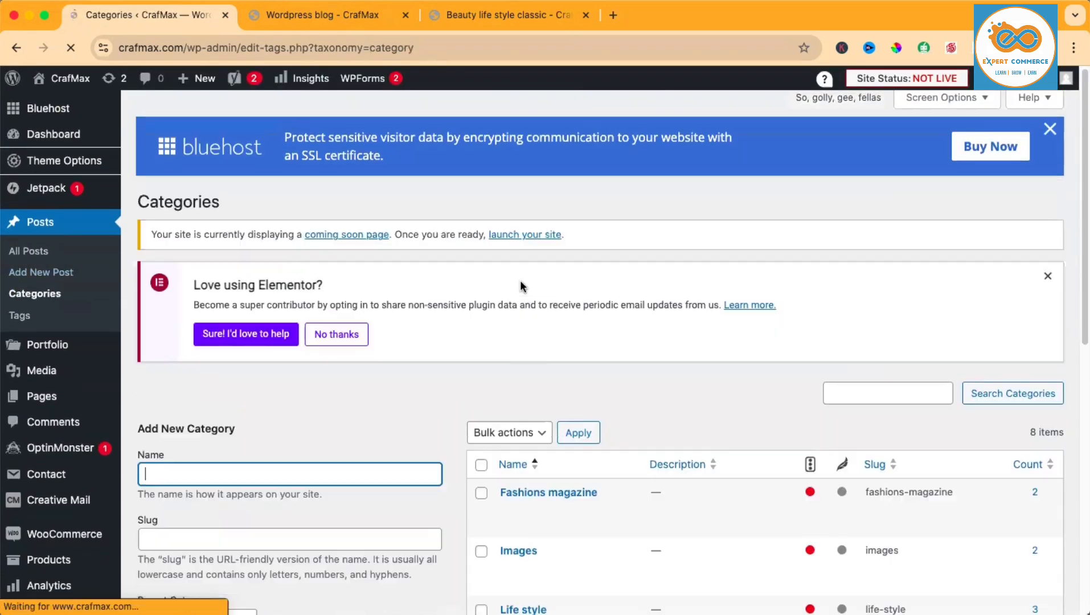
{"action": "scroll", "coordinate": [520, 282], "scroll_direction": "down", "scroll_amount": 3}
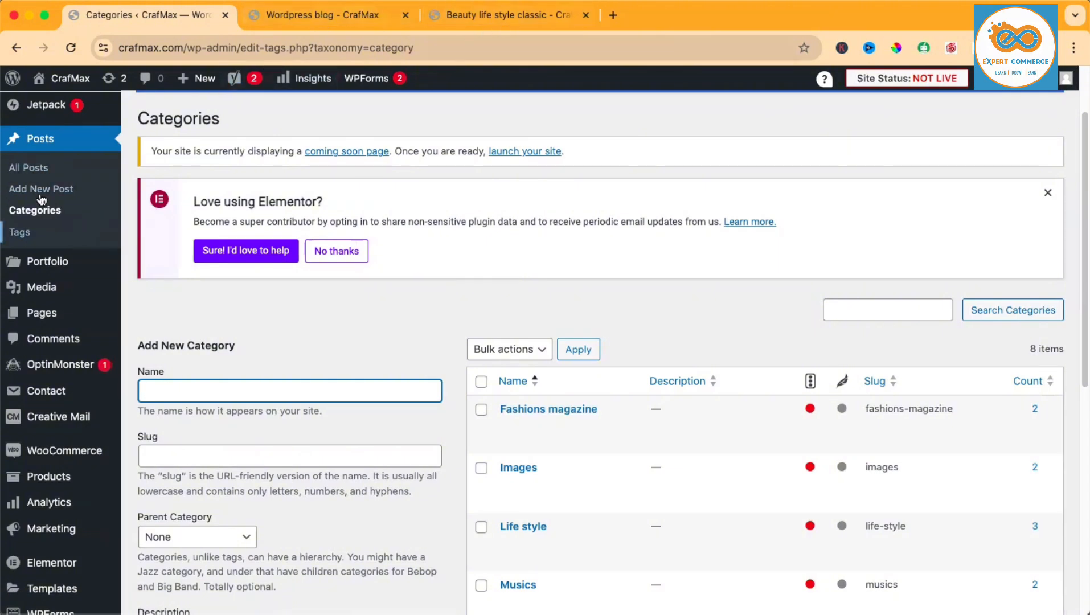
{"action": "scroll", "coordinate": [264, 325], "scroll_direction": "down", "scroll_amount": 2}
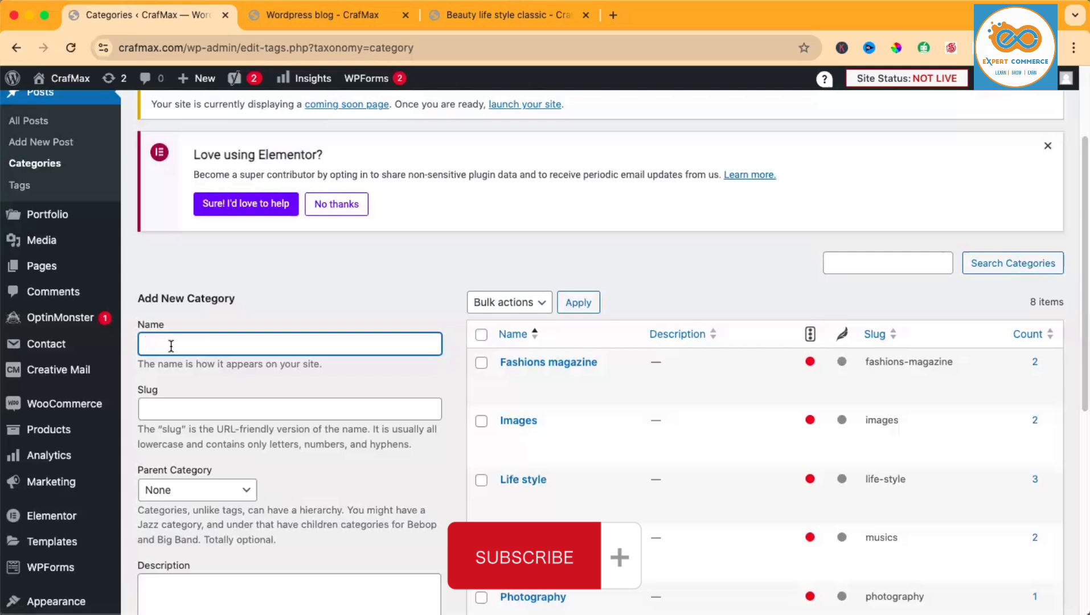
{"action": "type", "text": "music"}
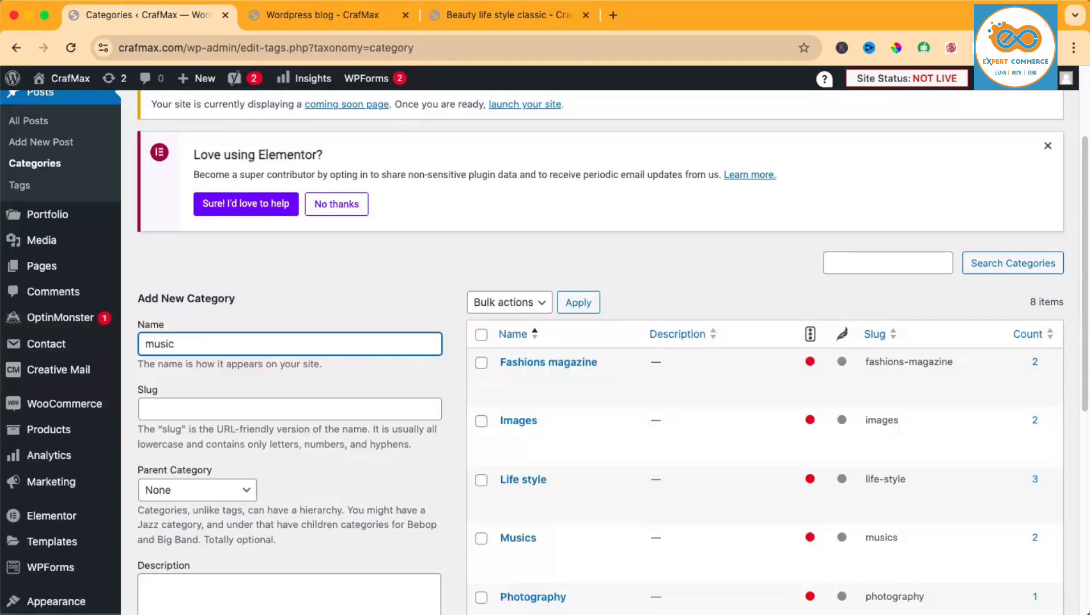
{"action": "scroll", "coordinate": [197, 373], "scroll_direction": "down", "scroll_amount": 5}
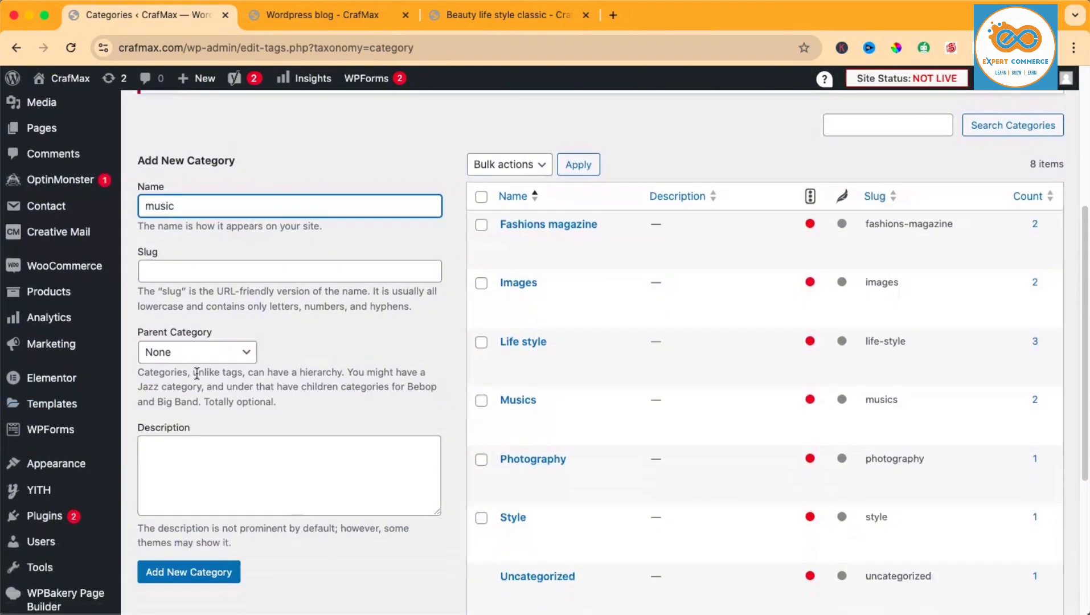
{"action": "left_click", "coordinate": [209, 359]}
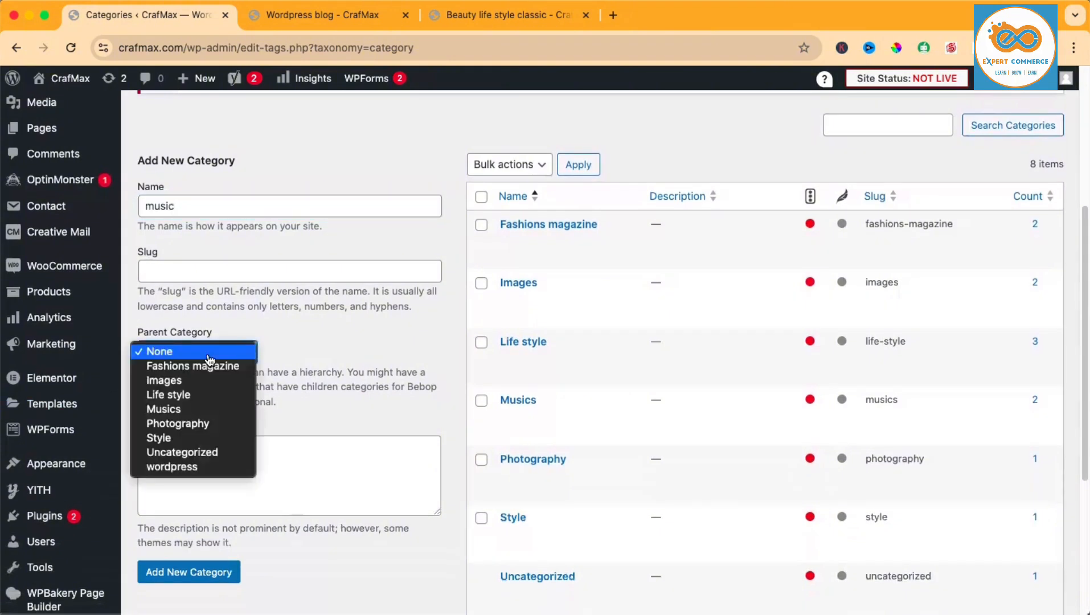
{"action": "left_click", "coordinate": [202, 353]}
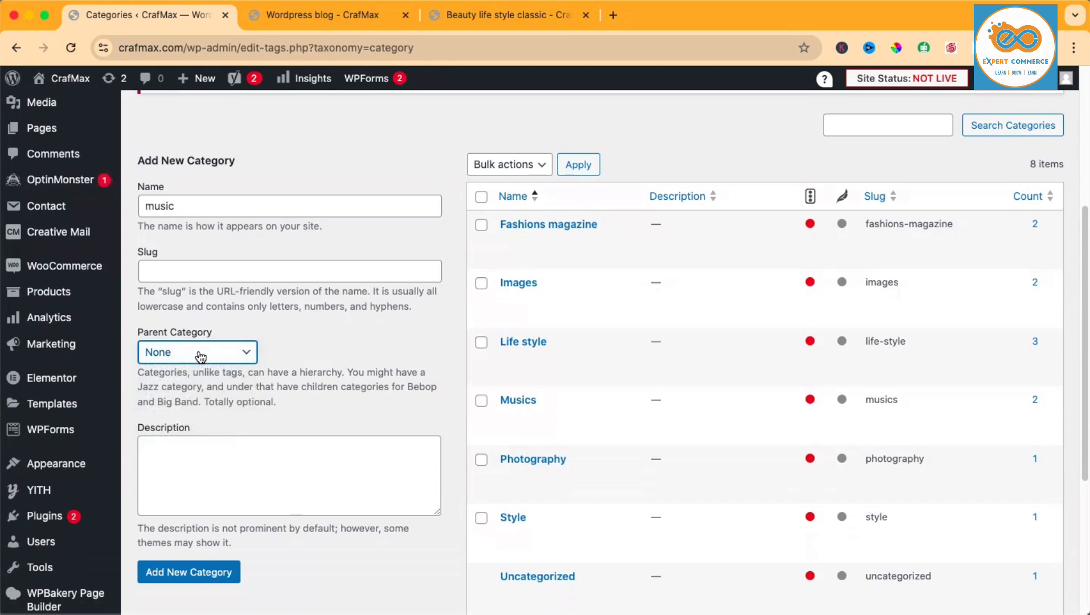
- Check the slugs in both open posts' web addresses and add the music category with its slug left blank
{"action": "left_click", "coordinate": [160, 270]}
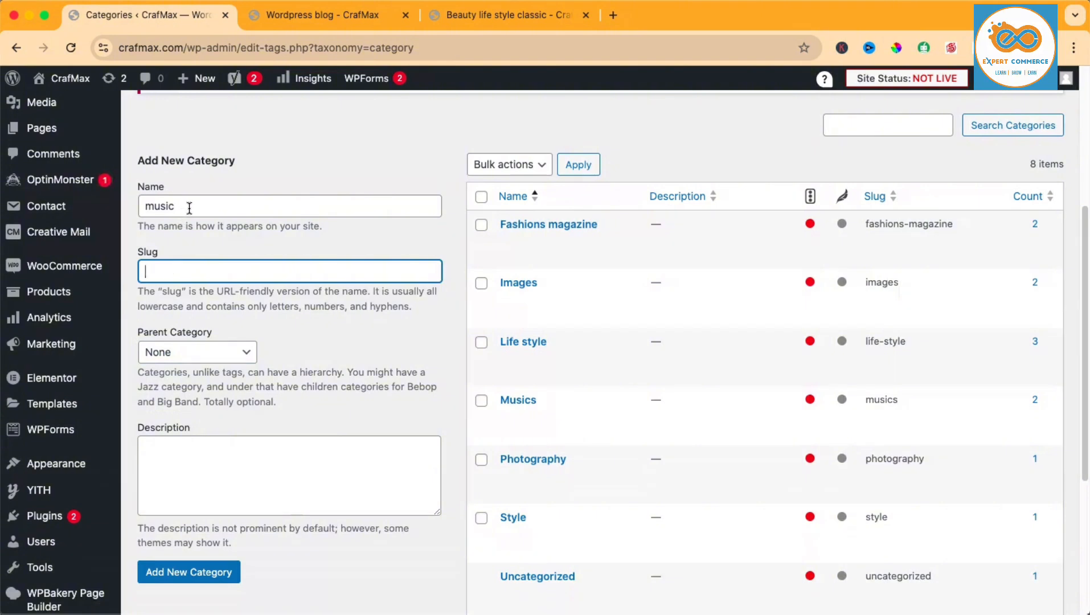
{"action": "left_click", "coordinate": [483, 17]}
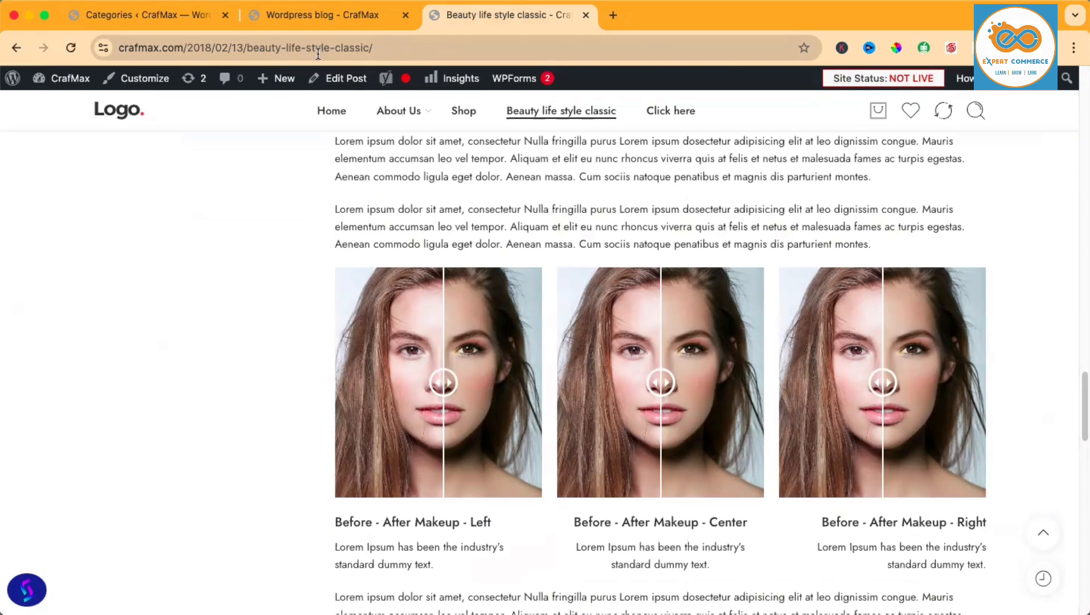
{"action": "left_click", "coordinate": [331, 16]}
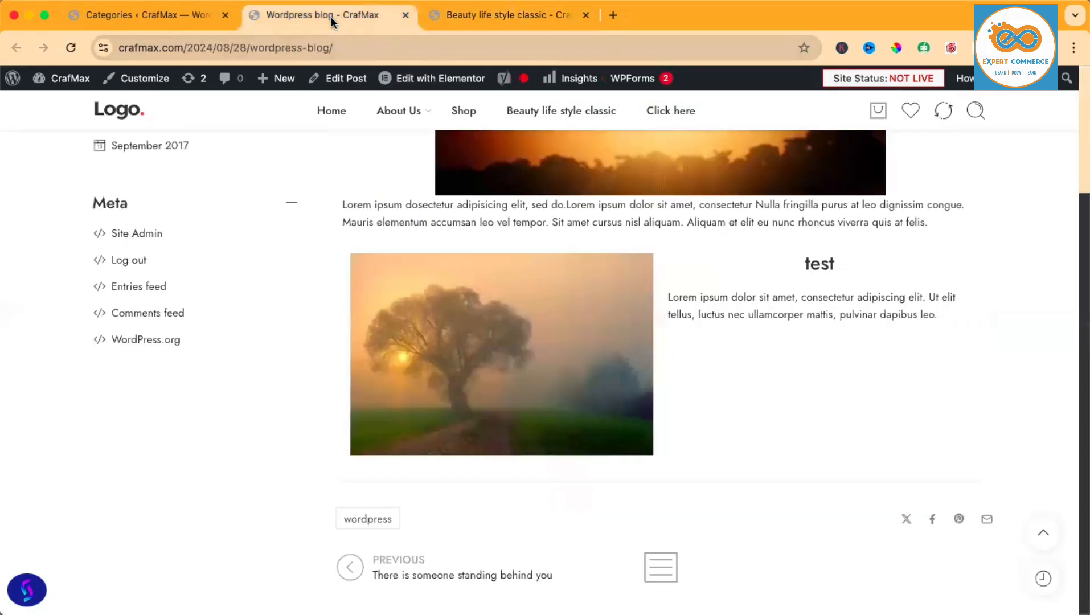
{"action": "left_click", "coordinate": [189, 18]}
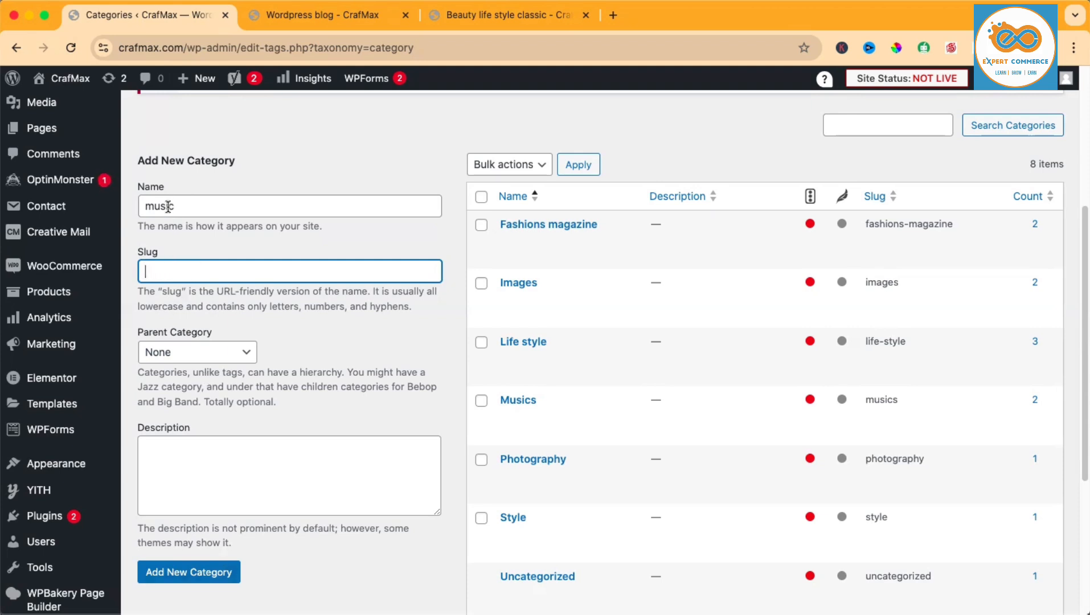
{"action": "left_click", "coordinate": [199, 576]}
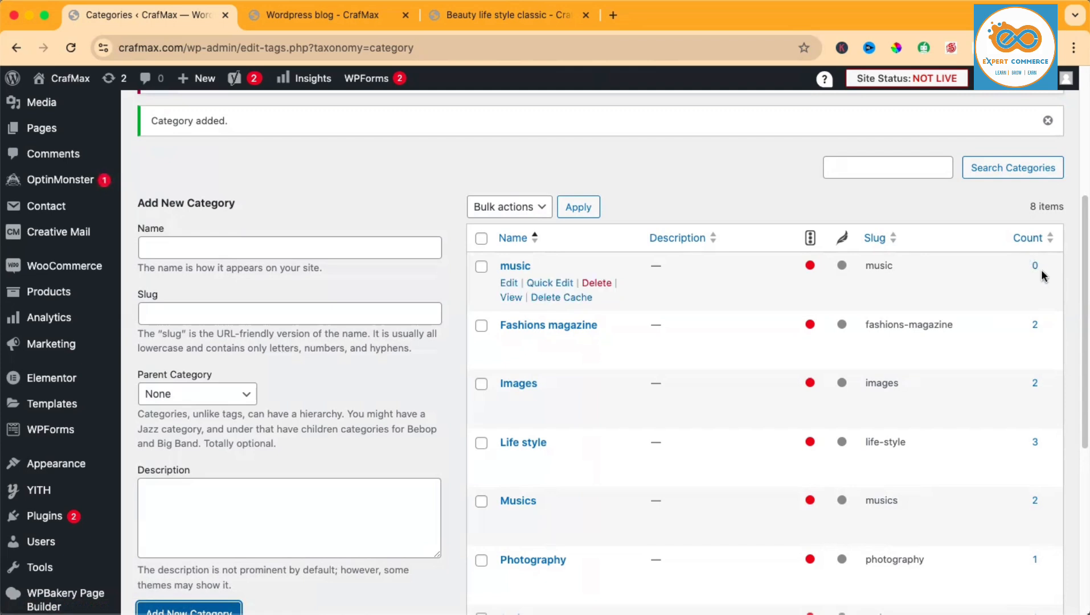
- Open the post tags and add a new tag named "video" without a slug or description
{"action": "scroll", "coordinate": [57, 267], "scroll_direction": "up", "scroll_amount": 5}
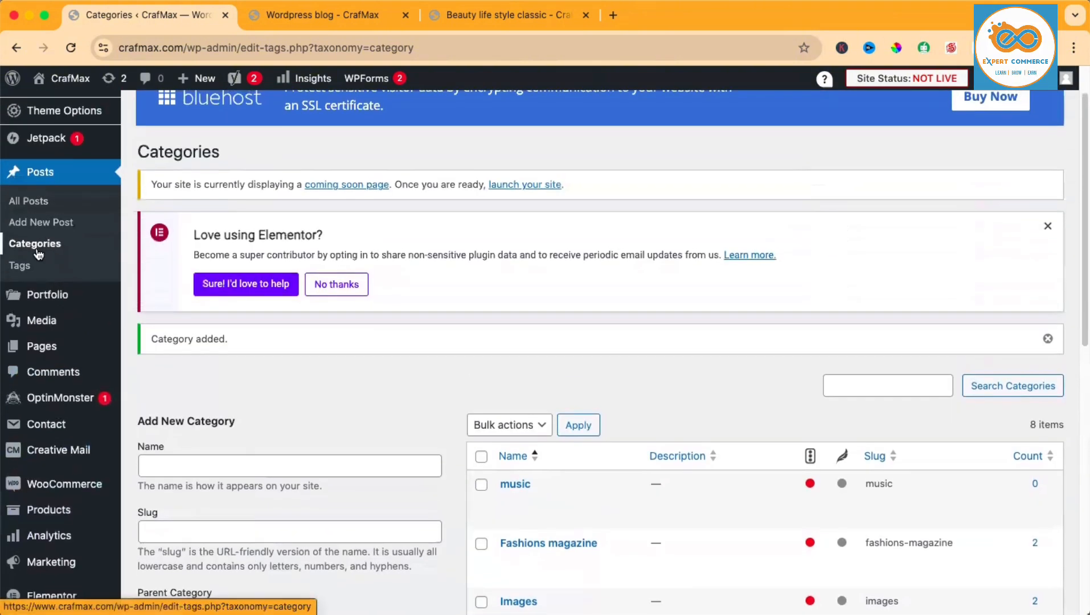
{"action": "left_click", "coordinate": [26, 268]}
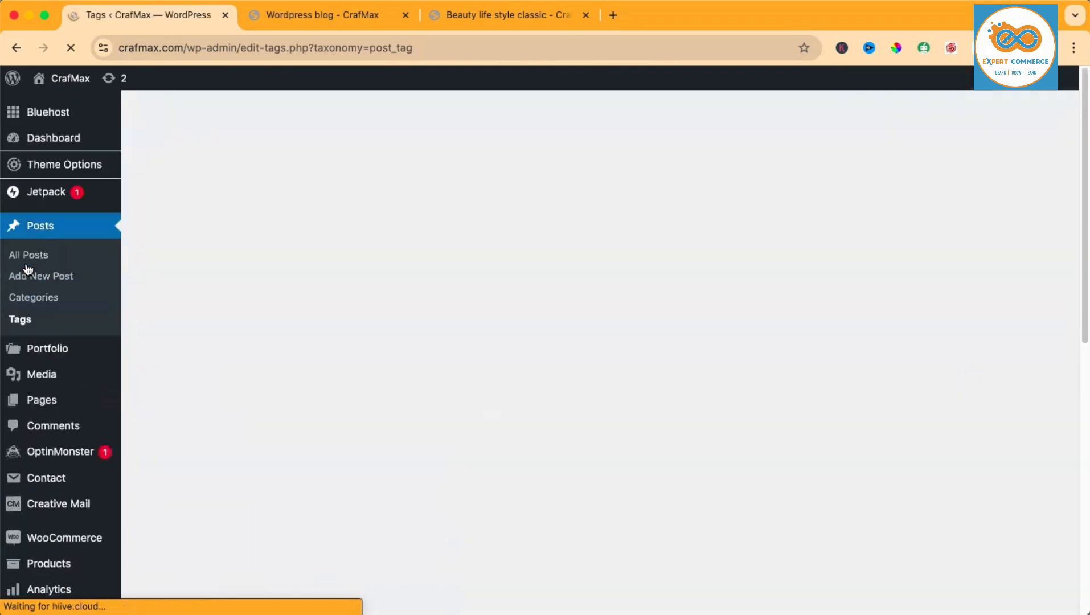
{"action": "scroll", "coordinate": [308, 281], "scroll_direction": "down", "scroll_amount": 3}
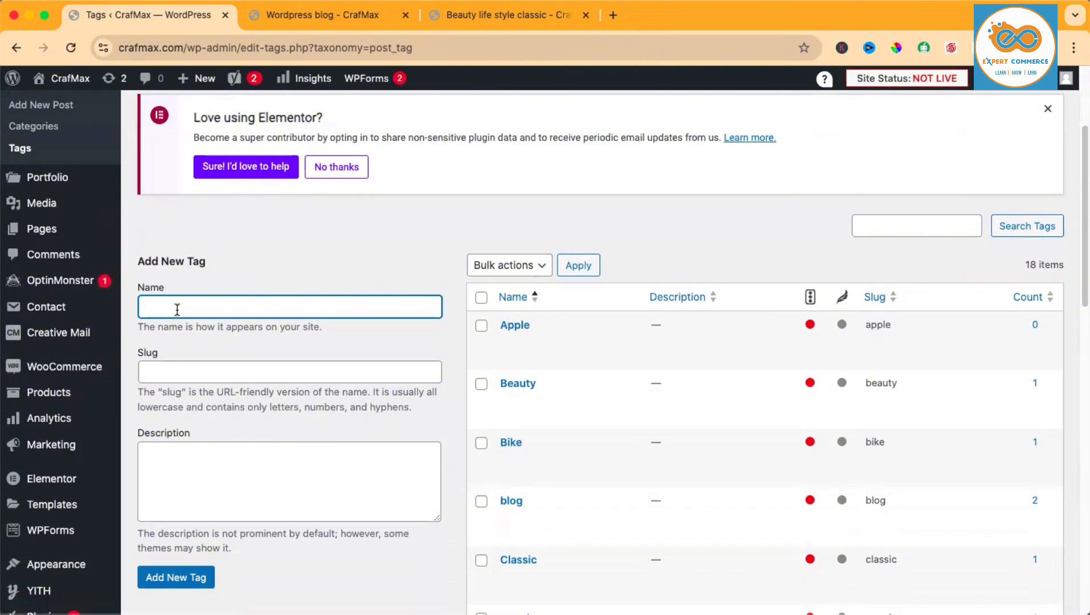
{"action": "type", "text": "video"}
{"action": "scroll", "coordinate": [244, 389], "scroll_direction": "down", "scroll_amount": 2}
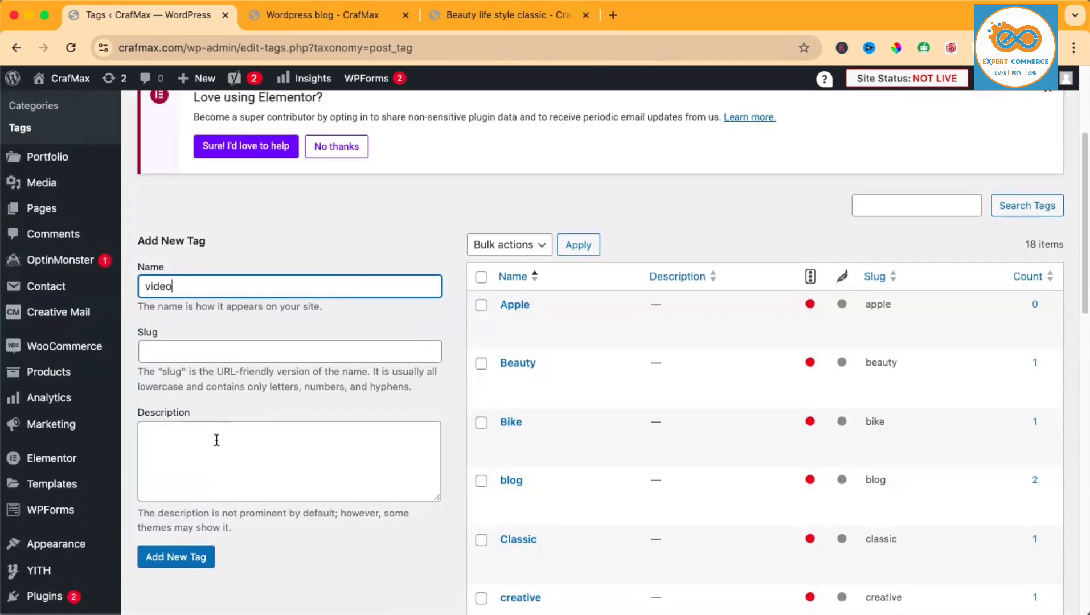
{"action": "left_click", "coordinate": [188, 557]}
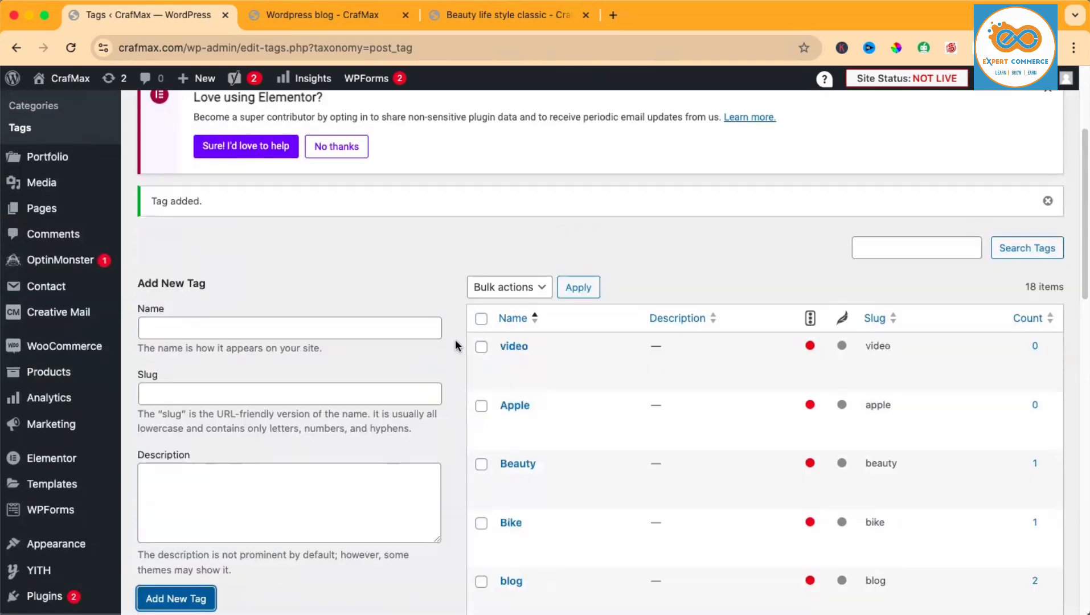
{"action": "mouse_move", "coordinate": [520, 351]}
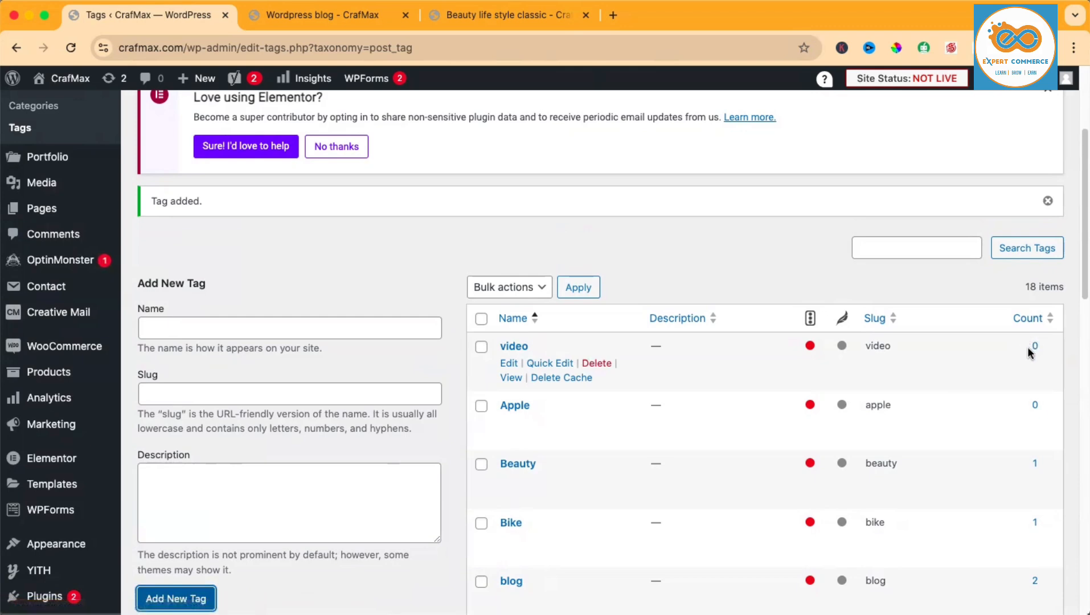
- Return to the list of all posts and open the Beauty life style classic post for editing
{"action": "scroll", "coordinate": [57, 314], "scroll_direction": "up", "scroll_amount": 4}
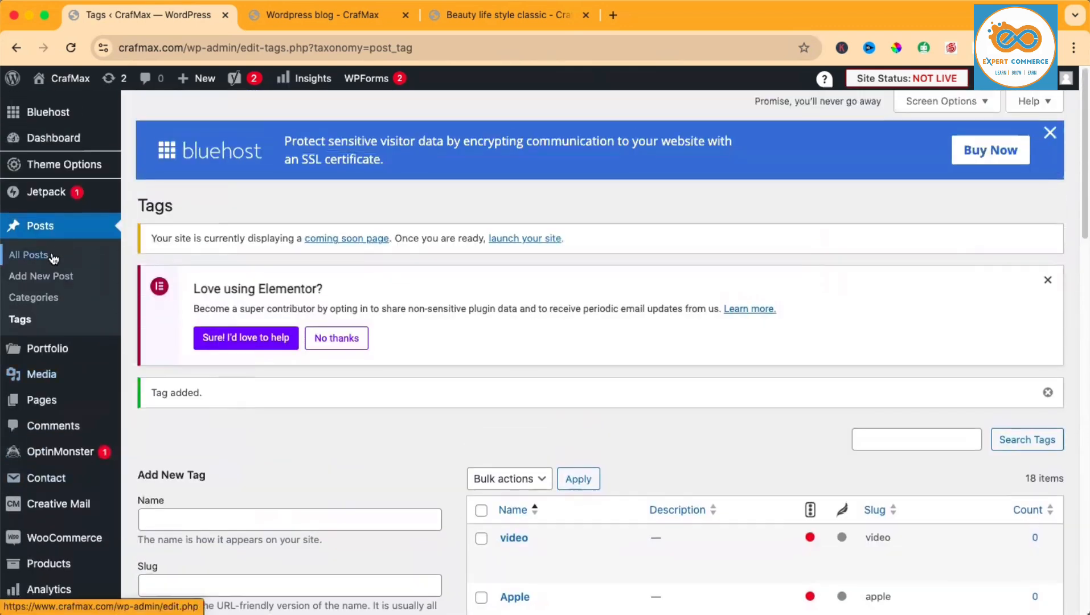
{"action": "left_click", "coordinate": [41, 256]}
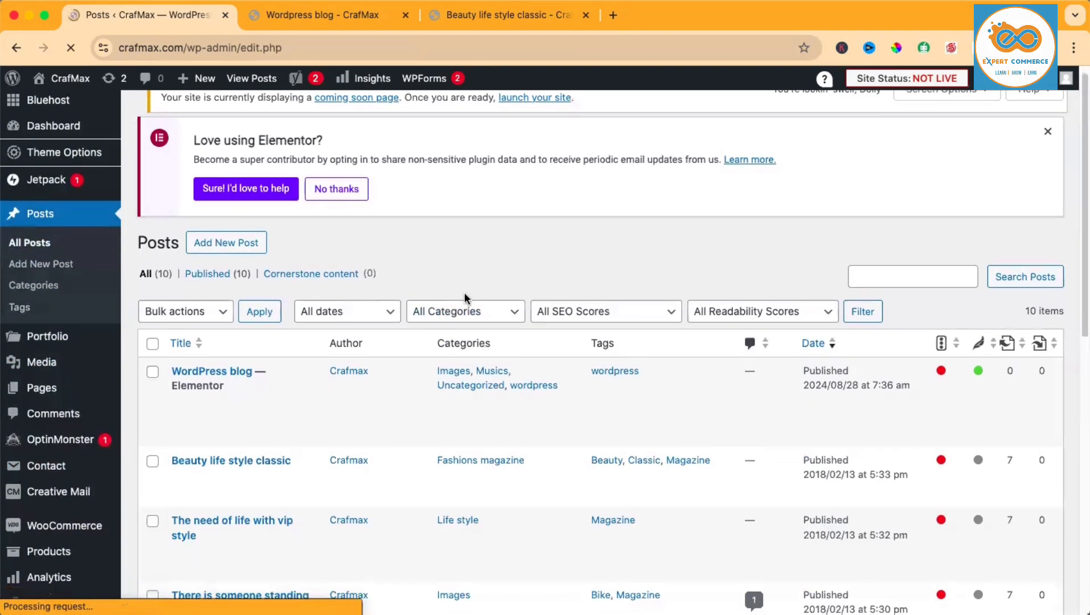
{"action": "scroll", "coordinate": [464, 292], "scroll_direction": "down", "scroll_amount": 5}
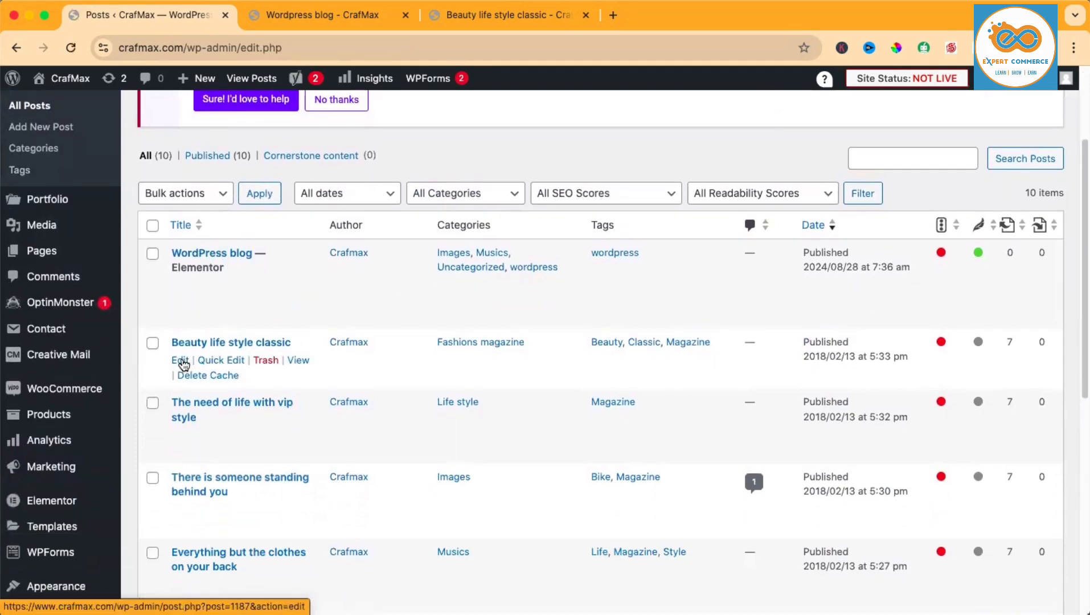
{"action": "left_click", "coordinate": [180, 360]}
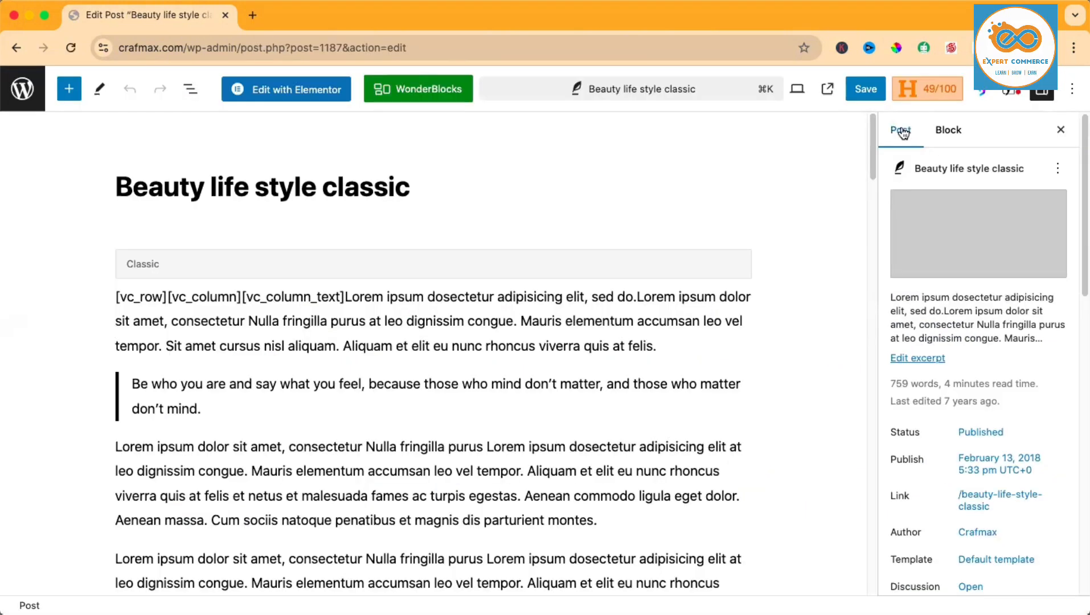
- Assign the music category to the Beauty life style classic post and look through the remaining categories
{"action": "scroll", "coordinate": [948, 282], "scroll_direction": "down", "scroll_amount": 10}
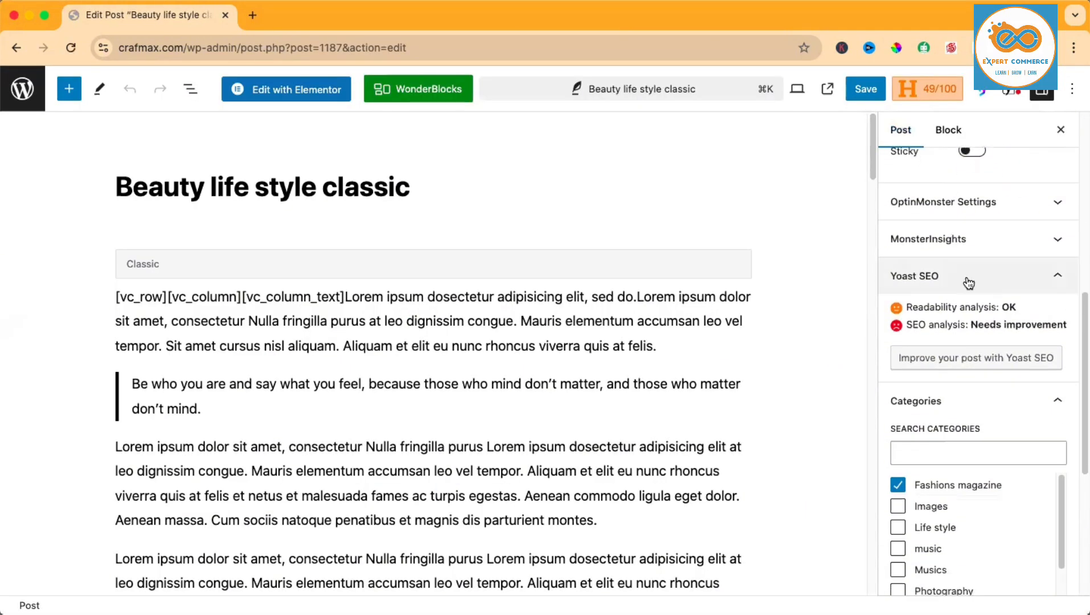
{"action": "scroll", "coordinate": [966, 262], "scroll_direction": "up", "scroll_amount": 3}
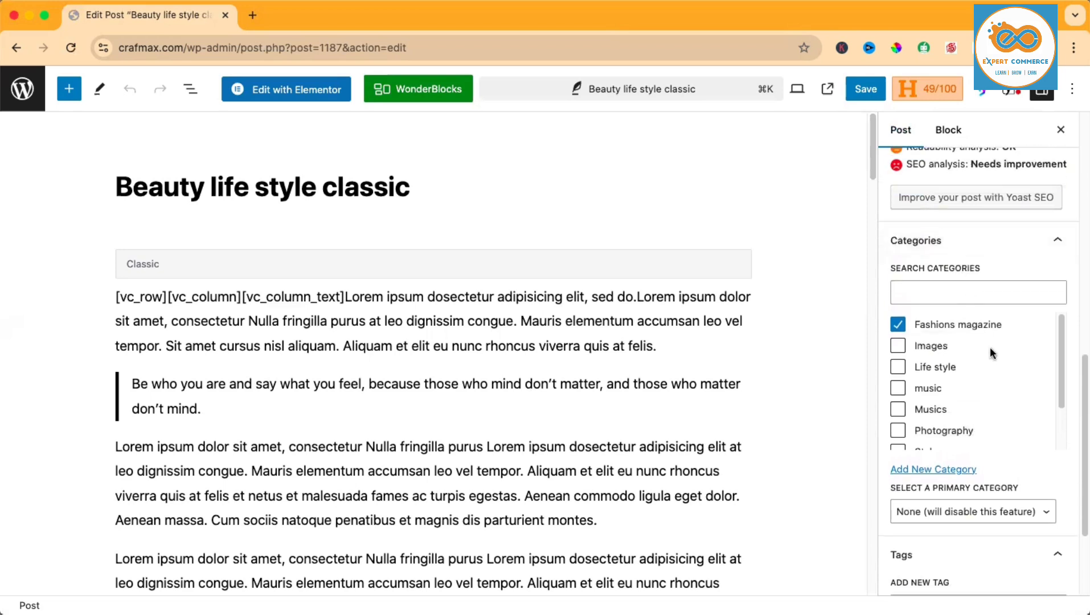
{"action": "left_click", "coordinate": [899, 388]}
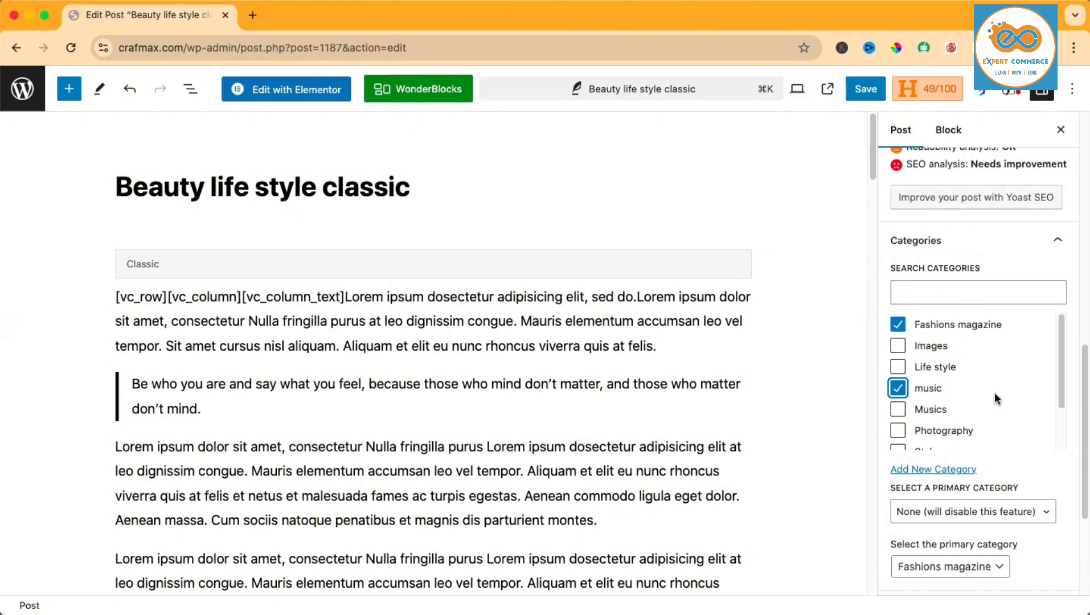
{"action": "scroll", "coordinate": [1001, 391], "scroll_direction": "down", "scroll_amount": 1}
{"action": "scroll", "coordinate": [1002, 387], "scroll_direction": "down", "scroll_amount": 1}
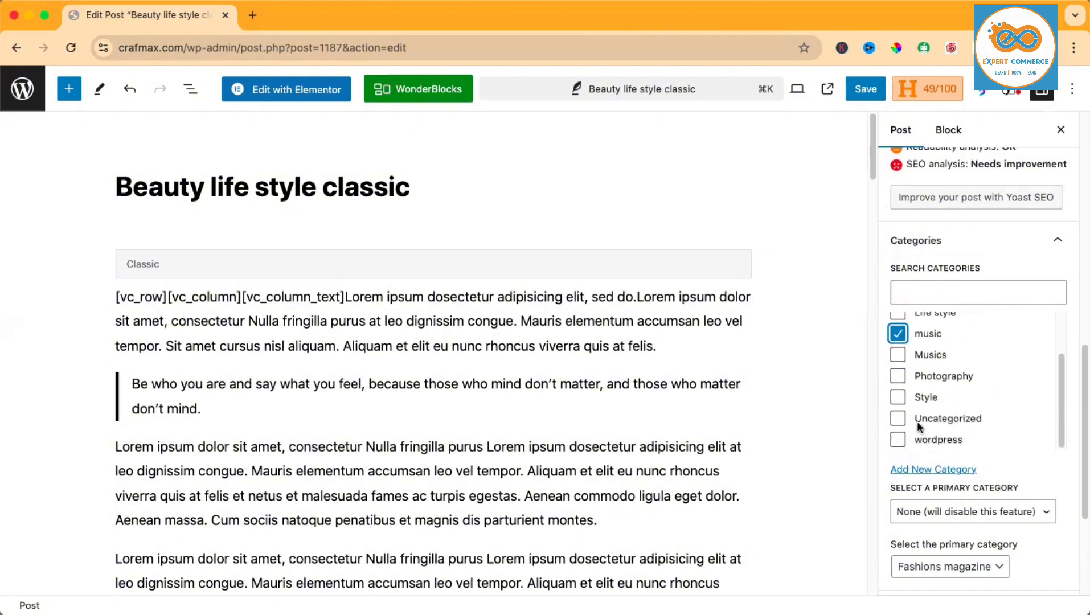
- Add the existing video tag to the Beauty life style classic post and save the post
{"action": "scroll", "coordinate": [858, 426], "scroll_direction": "down", "scroll_amount": 6}
{"action": "scroll", "coordinate": [986, 422], "scroll_direction": "down", "scroll_amount": 4}
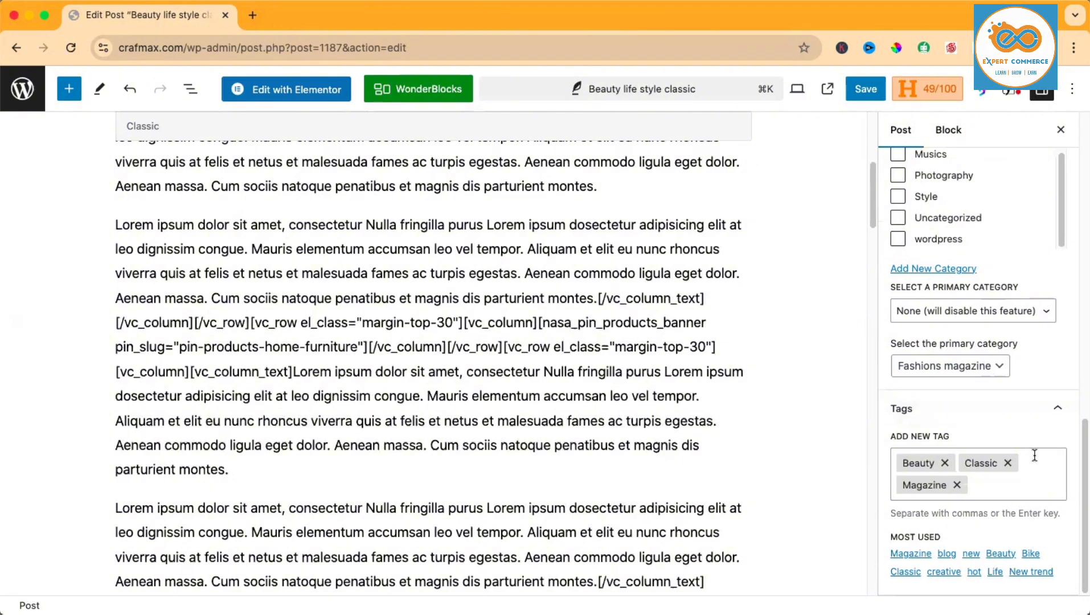
{"action": "left_click", "coordinate": [1014, 488]}
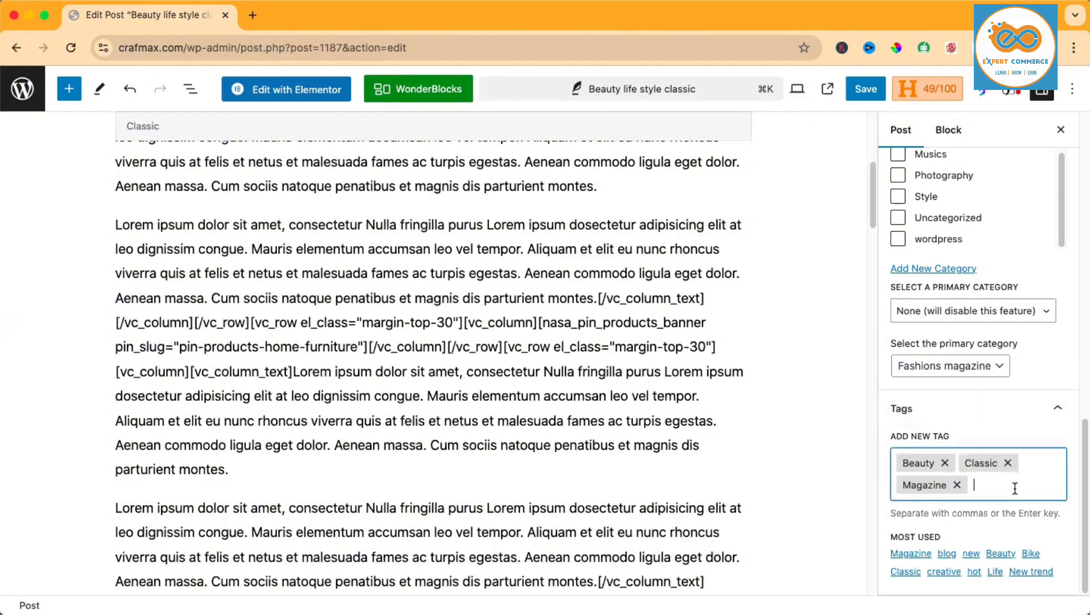
{"action": "type", "text": "video"}
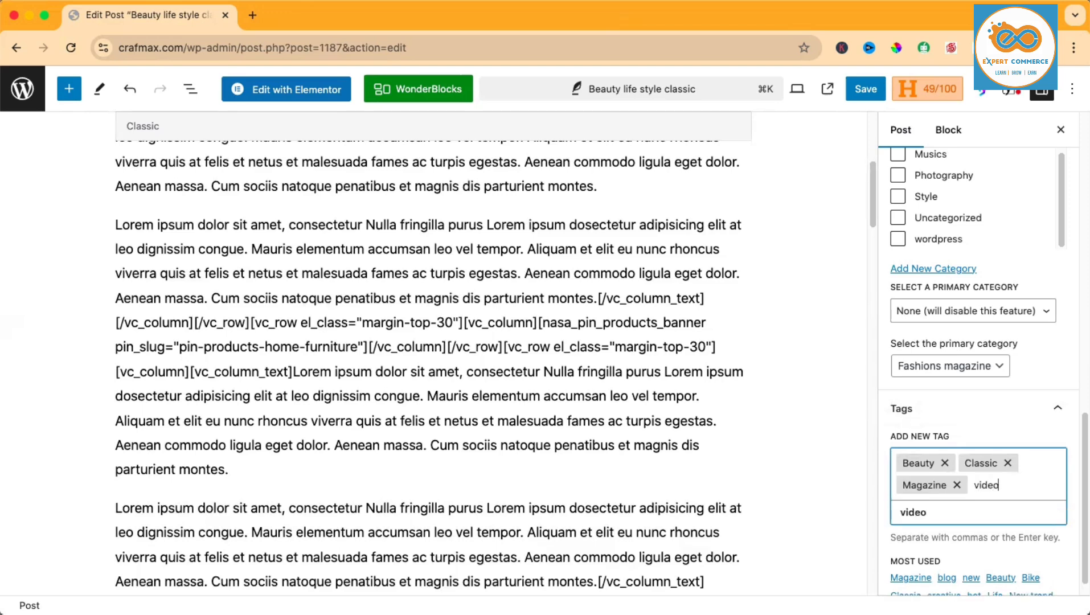
{"action": "left_click", "coordinate": [919, 512]}
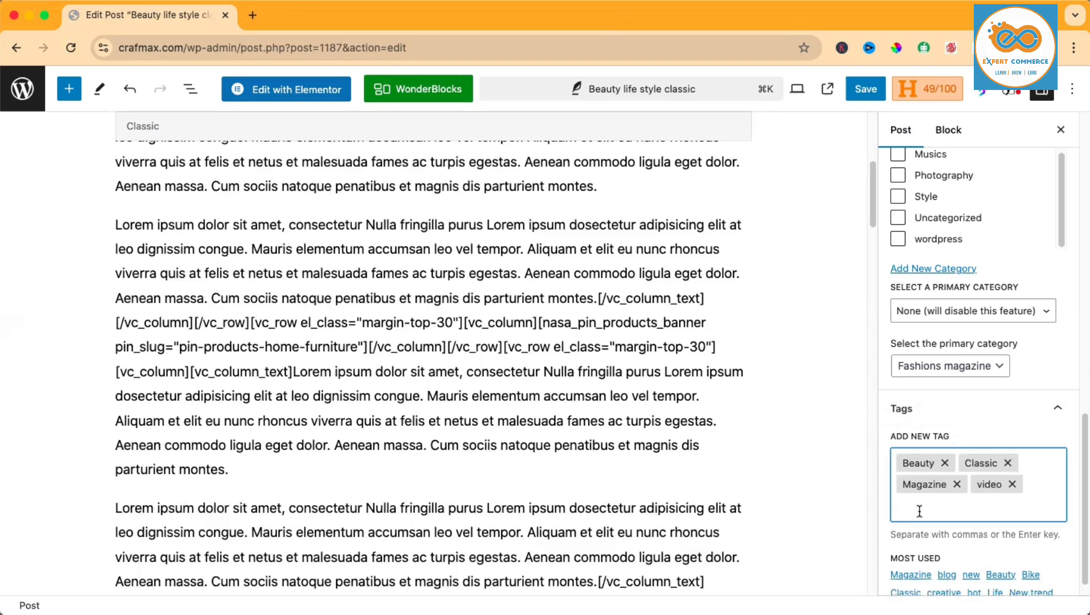
{"action": "scroll", "coordinate": [824, 292], "scroll_direction": "up", "scroll_amount": 10}
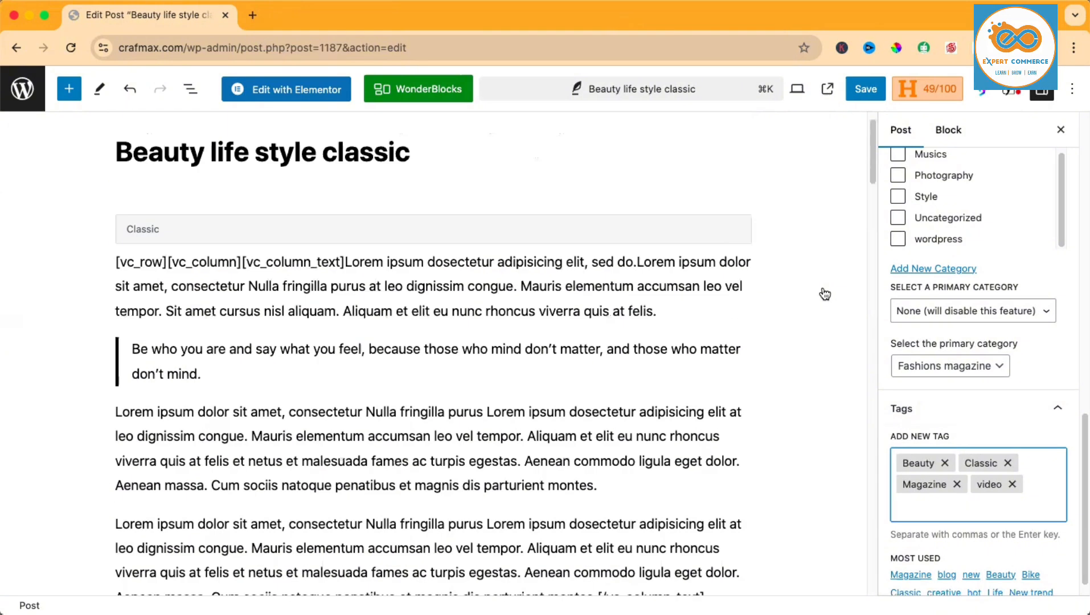
{"action": "scroll", "coordinate": [953, 209], "scroll_direction": "up", "scroll_amount": 3}
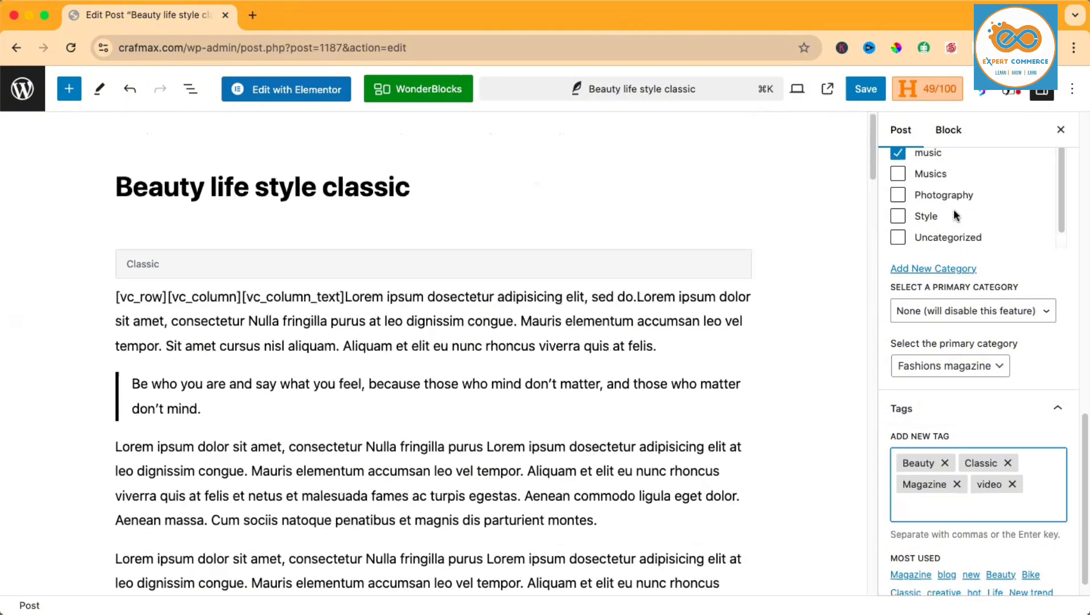
{"action": "left_click", "coordinate": [865, 90]}
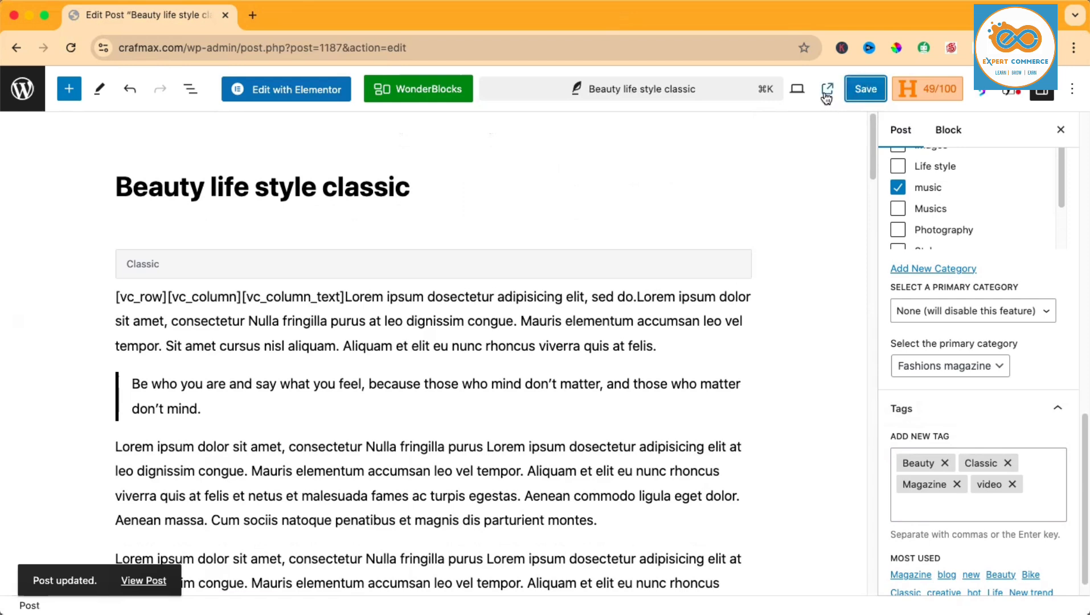
- Open the live Beauty life style classic post in a new tab and check its tags and categories
{"action": "right_click", "coordinate": [826, 98]}
{"action": "left_click", "coordinate": [843, 95]}
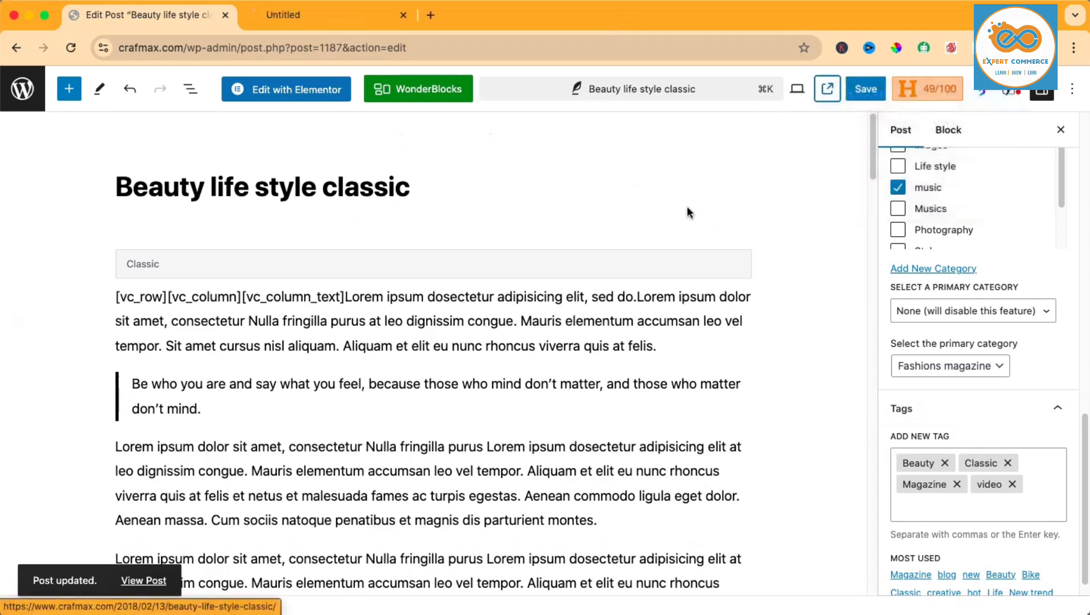
{"action": "left_click", "coordinate": [328, 13]}
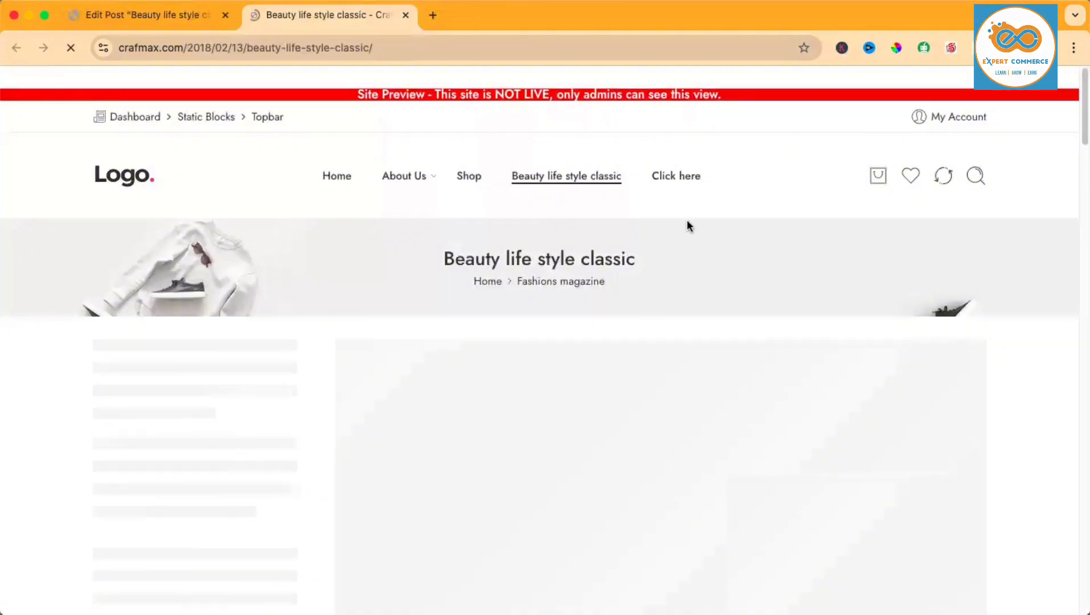
{"action": "scroll", "coordinate": [689, 226], "scroll_direction": "down", "scroll_amount": 10}
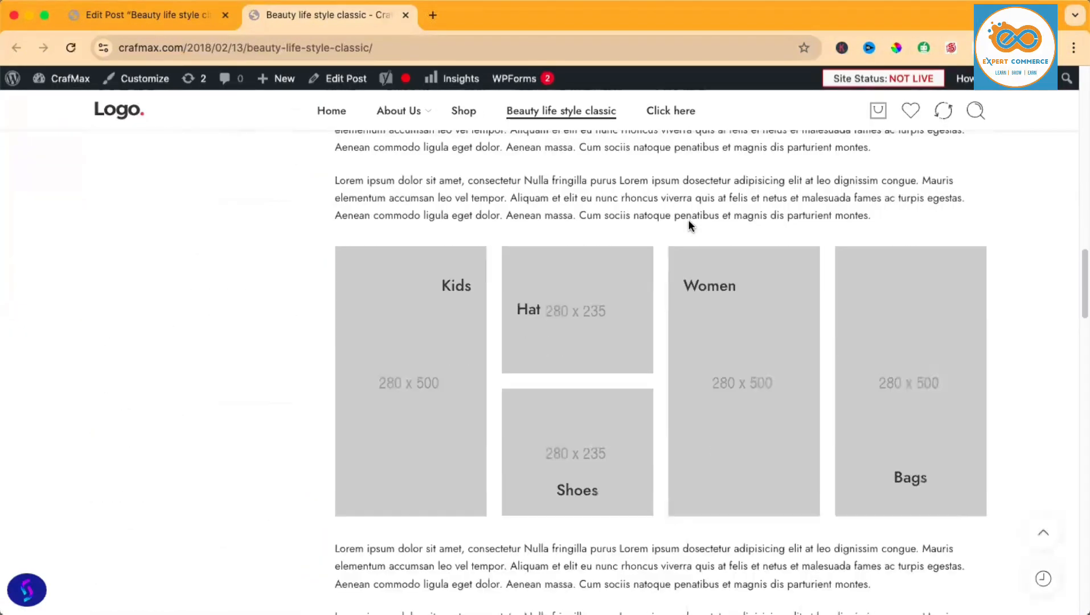
{"action": "scroll", "coordinate": [688, 221], "scroll_direction": "down", "scroll_amount": 15}
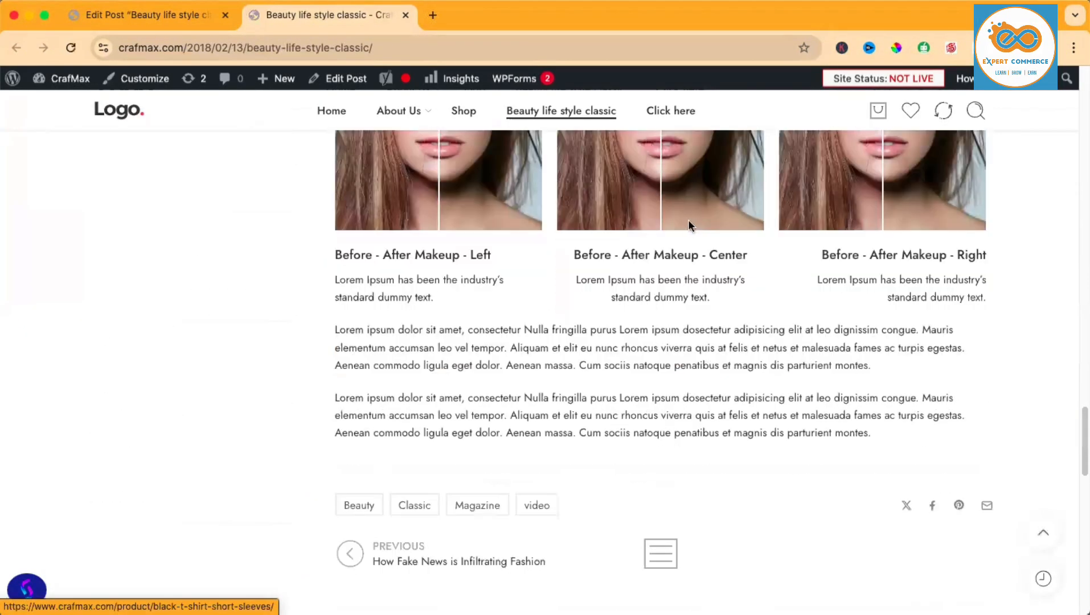
{"action": "scroll", "coordinate": [688, 222], "scroll_direction": "down", "scroll_amount": 2}
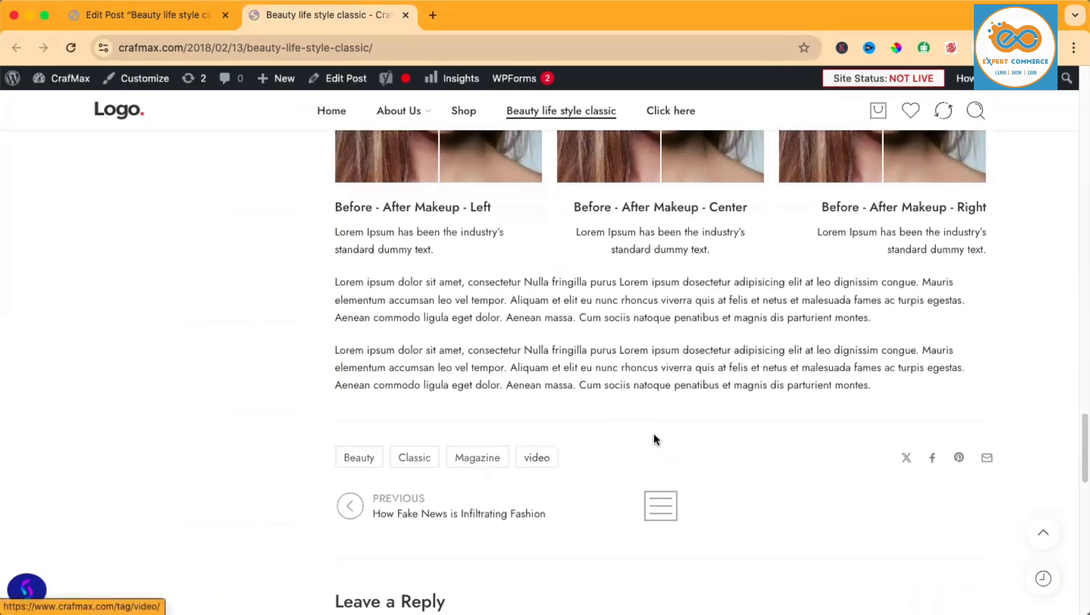
{"action": "scroll", "coordinate": [655, 436], "scroll_direction": "down", "scroll_amount": 8}
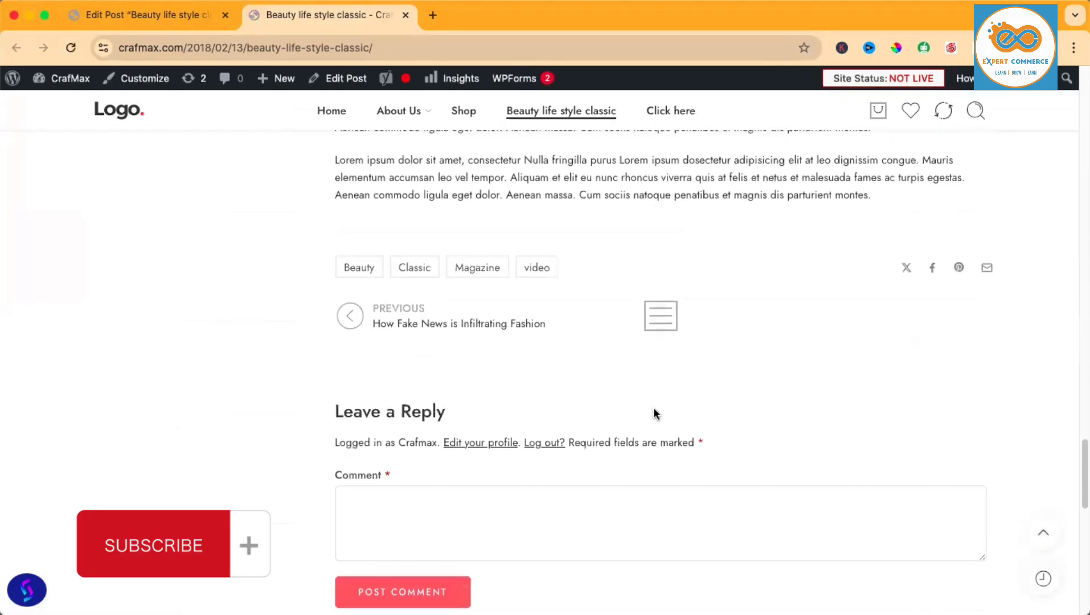
{"action": "scroll", "coordinate": [653, 414], "scroll_direction": "down", "scroll_amount": 15}
{"action": "scroll", "coordinate": [417, 201], "scroll_direction": "up", "scroll_amount": 20}
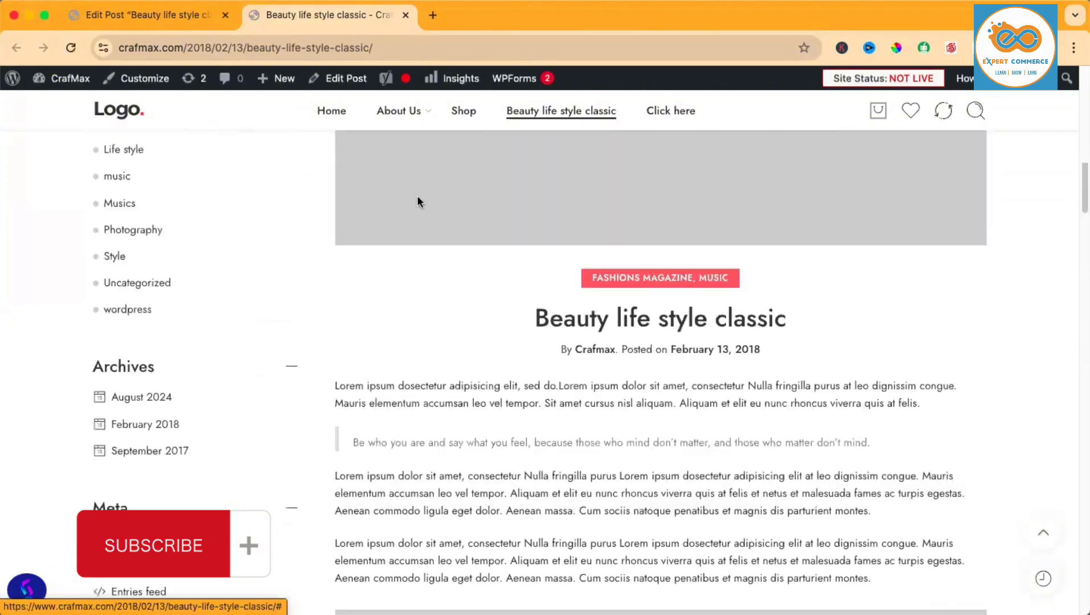
- Go from the live post to the CrafMax dashboard and look over the post categories page
{"action": "left_click", "coordinate": [144, 19]}
{"action": "left_click", "coordinate": [261, 22]}
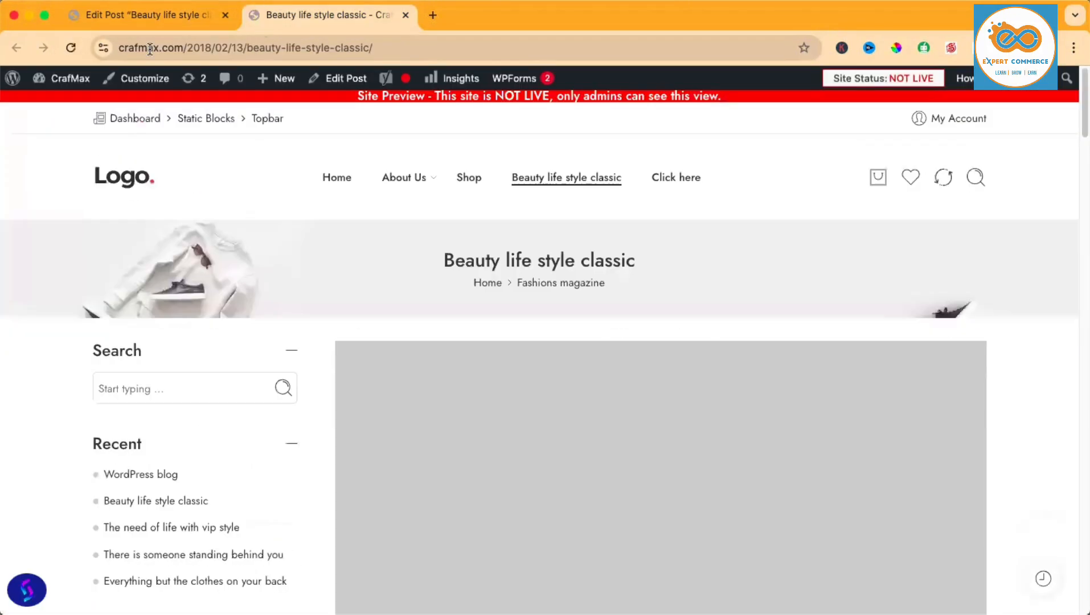
{"action": "mouse_move", "coordinate": [60, 79]}
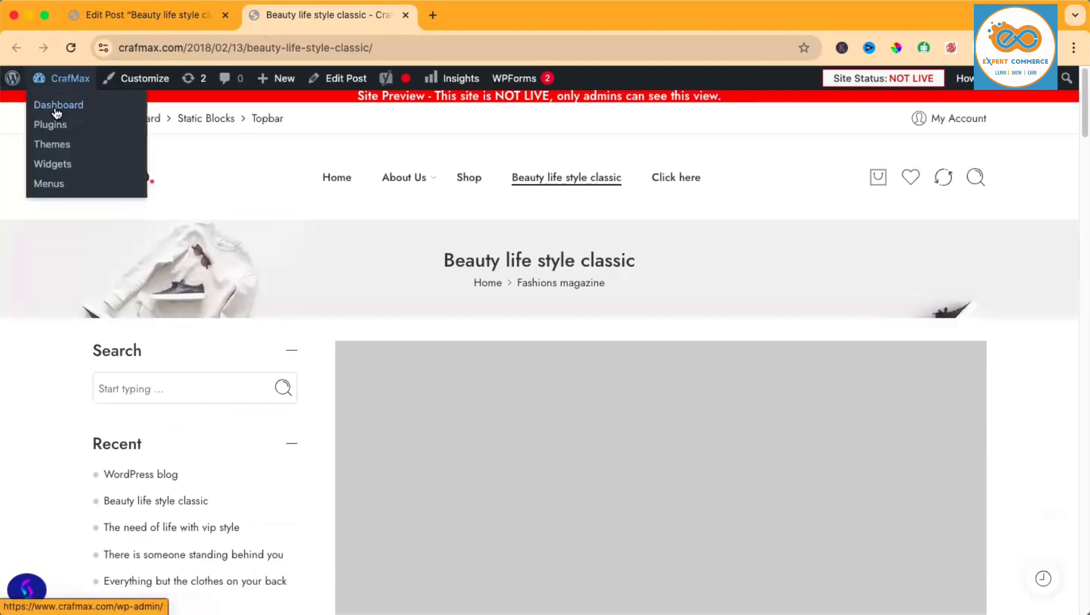
{"action": "left_click", "coordinate": [64, 110]}
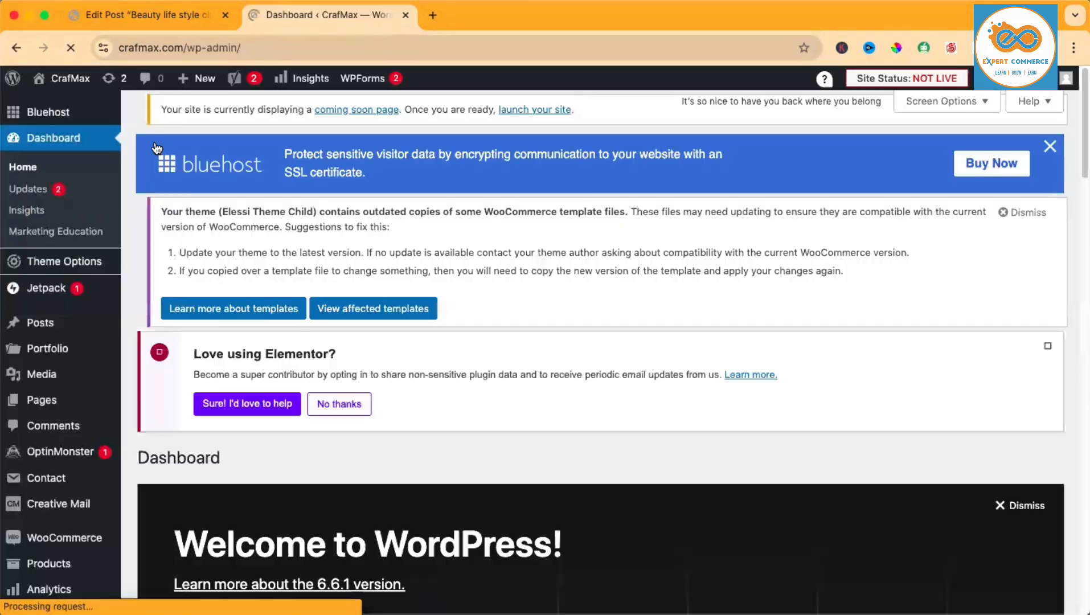
{"action": "left_click", "coordinate": [42, 400]}
{"action": "mouse_move", "coordinate": [40, 227]}
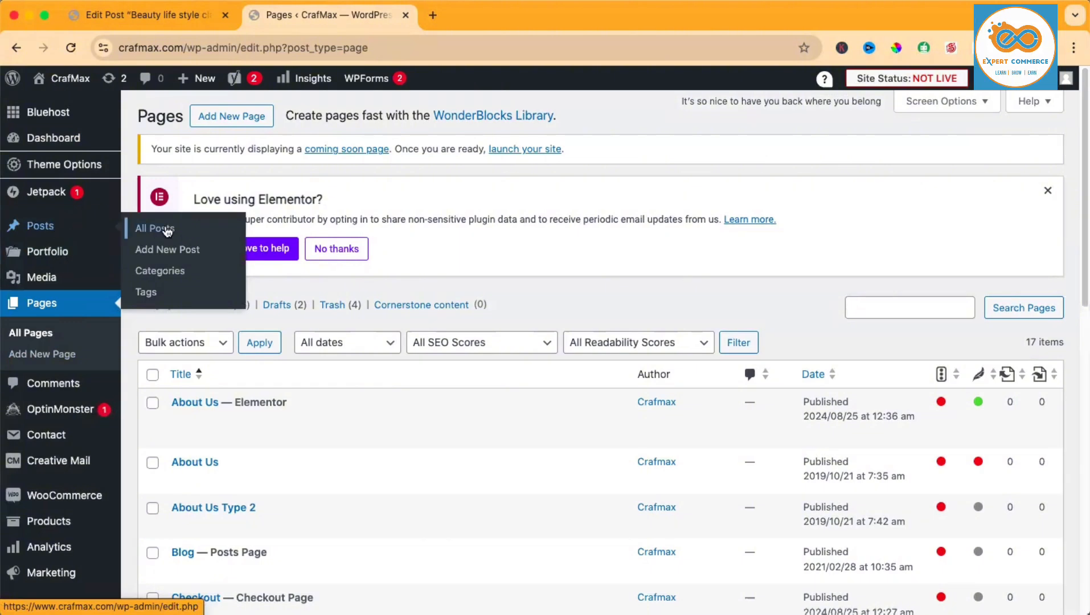
{"action": "left_click", "coordinate": [173, 276]}
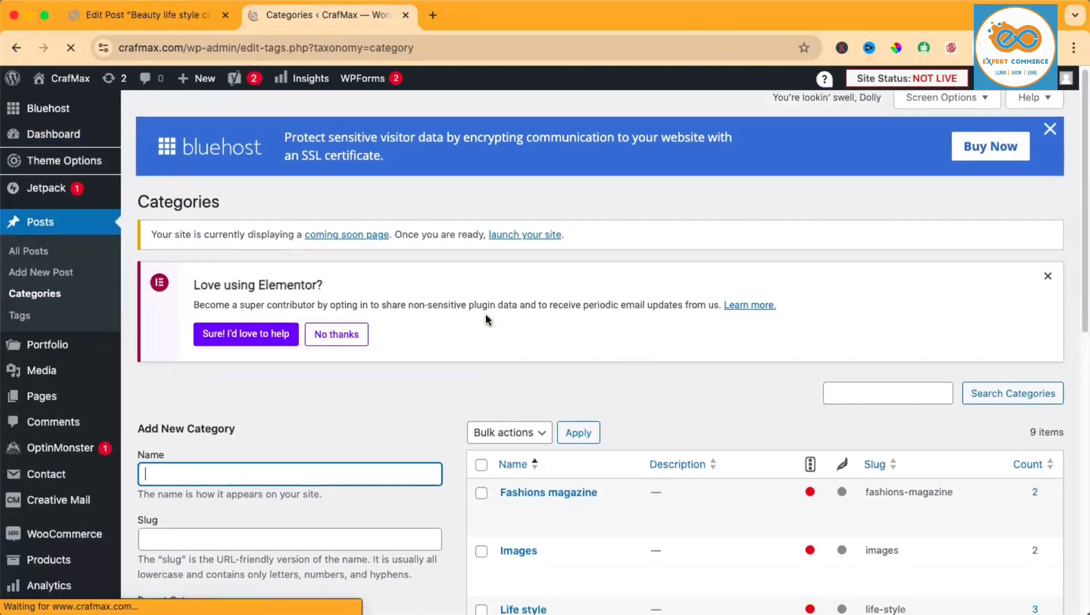
{"action": "scroll", "coordinate": [485, 317], "scroll_direction": "down", "scroll_amount": 5}
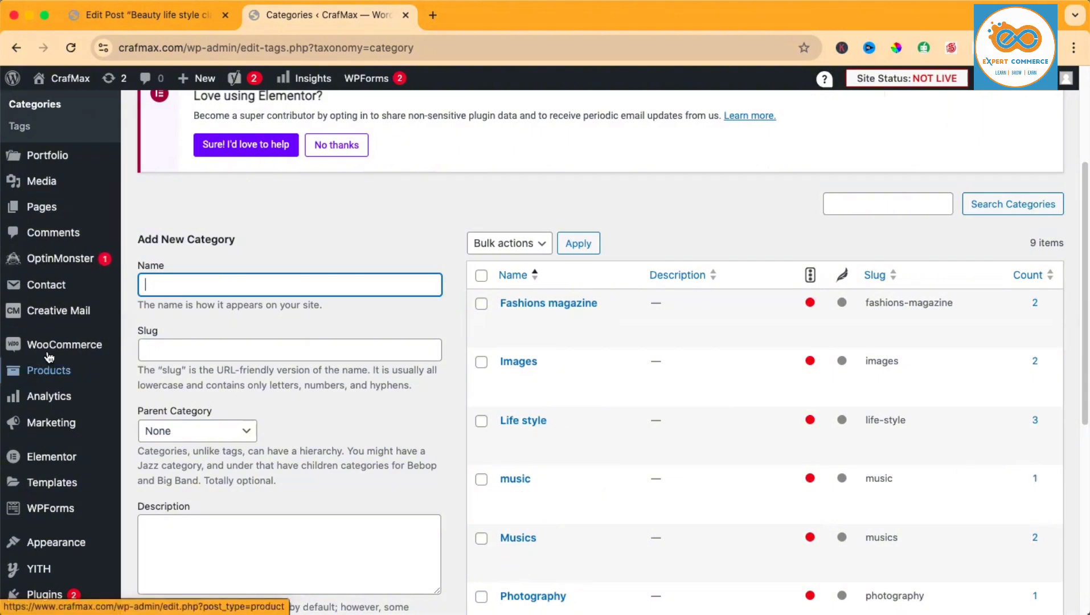
{"action": "scroll", "coordinate": [63, 298], "scroll_direction": "up", "scroll_amount": 3}
{"action": "scroll", "coordinate": [61, 295], "scroll_direction": "up", "scroll_amount": 1}
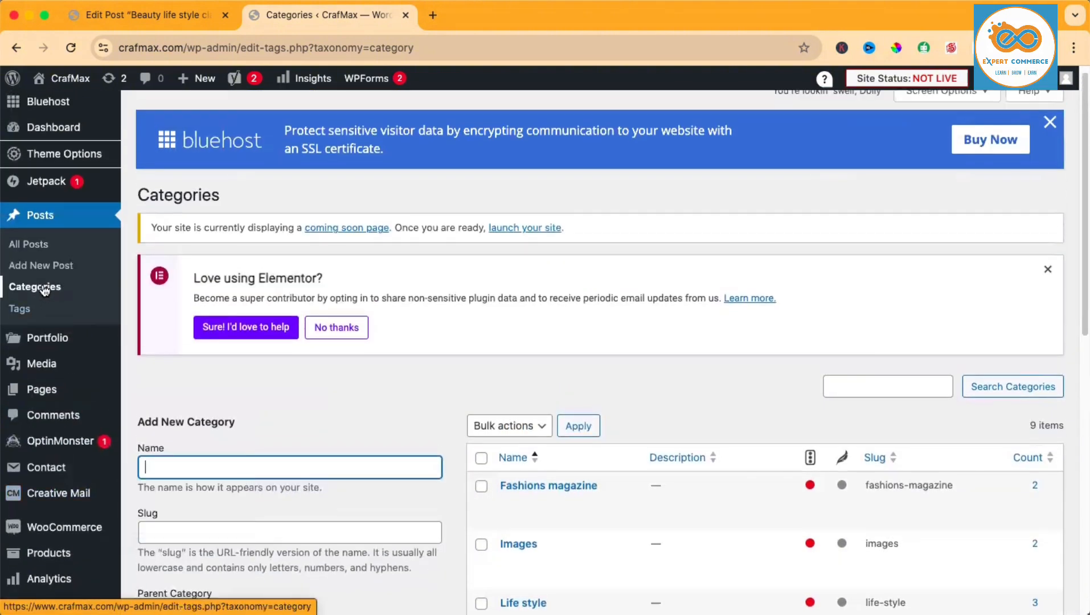
- Open the list of all posts and view the WordPress blog post in a new tab
{"action": "left_click", "coordinate": [42, 246]}
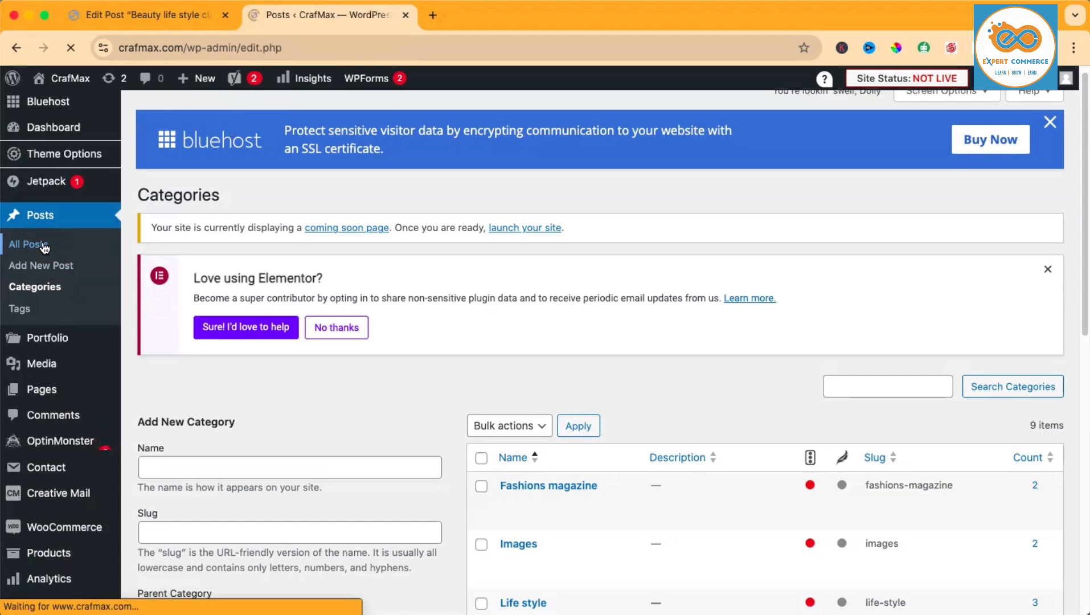
{"action": "scroll", "coordinate": [355, 256], "scroll_direction": "down", "scroll_amount": 1}
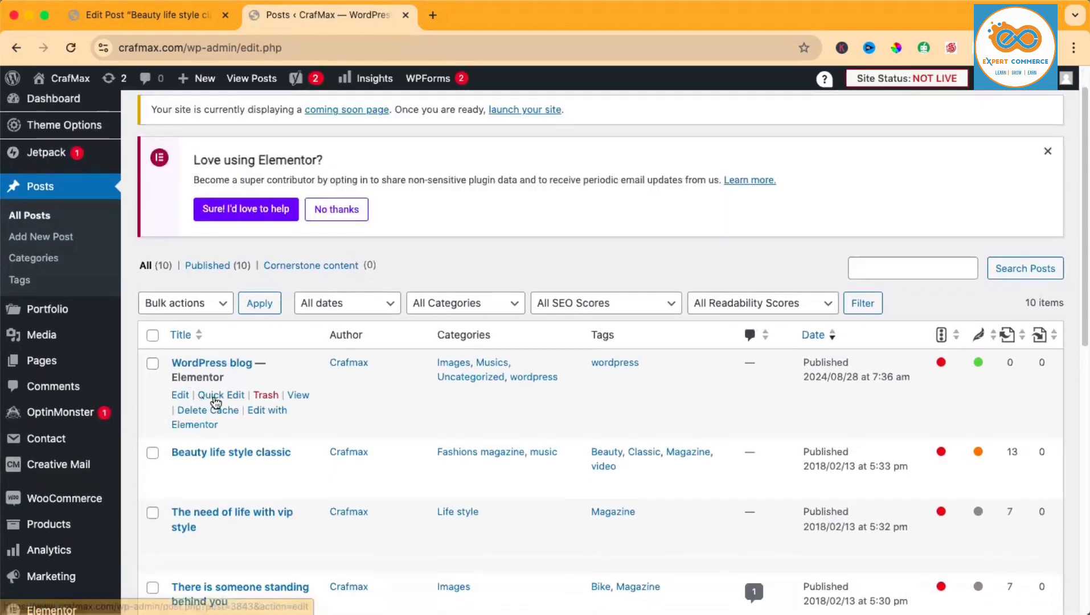
{"action": "right_click", "coordinate": [291, 395]}
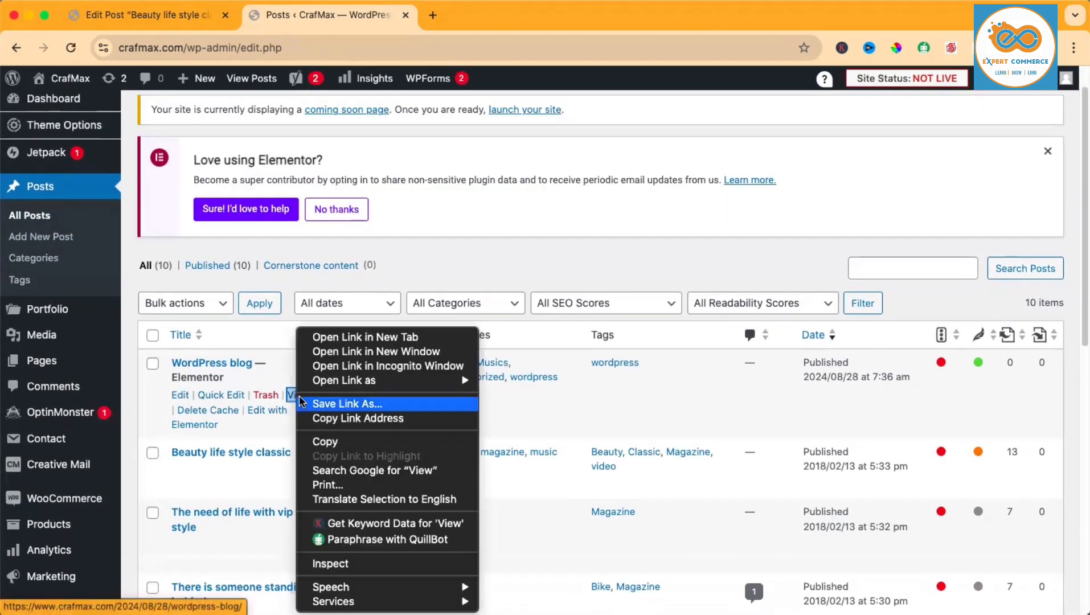
{"action": "left_click", "coordinate": [373, 339]}
{"action": "left_click", "coordinate": [487, 15]}
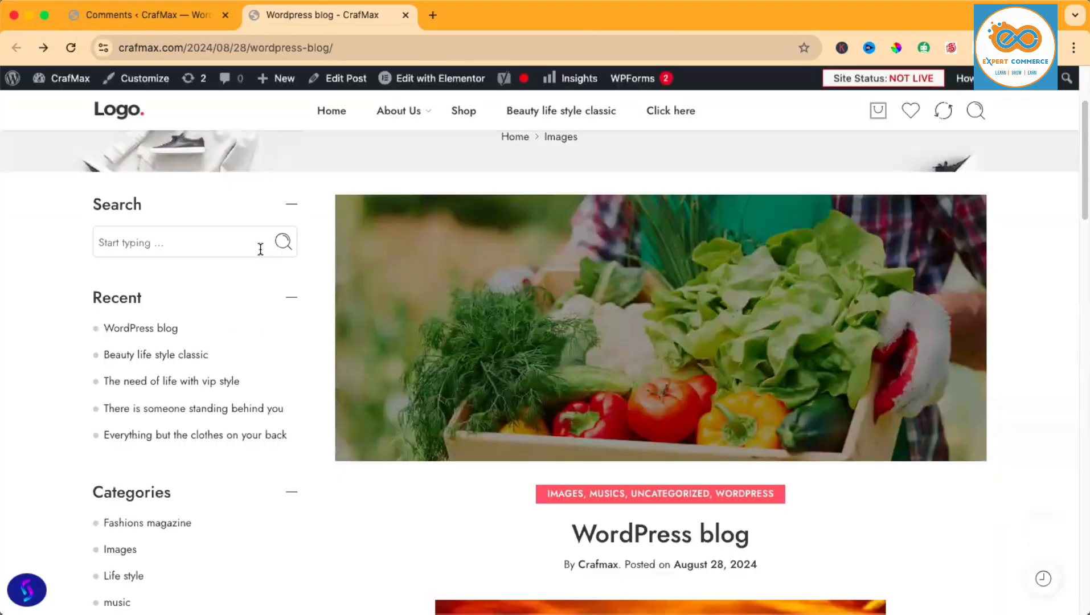
- Post the comment "very nice post" on the WordPress blog post and check it in the comments section
{"action": "scroll", "coordinate": [261, 248], "scroll_direction": "down", "scroll_amount": 10}
{"action": "scroll", "coordinate": [261, 249], "scroll_direction": "down", "scroll_amount": 7}
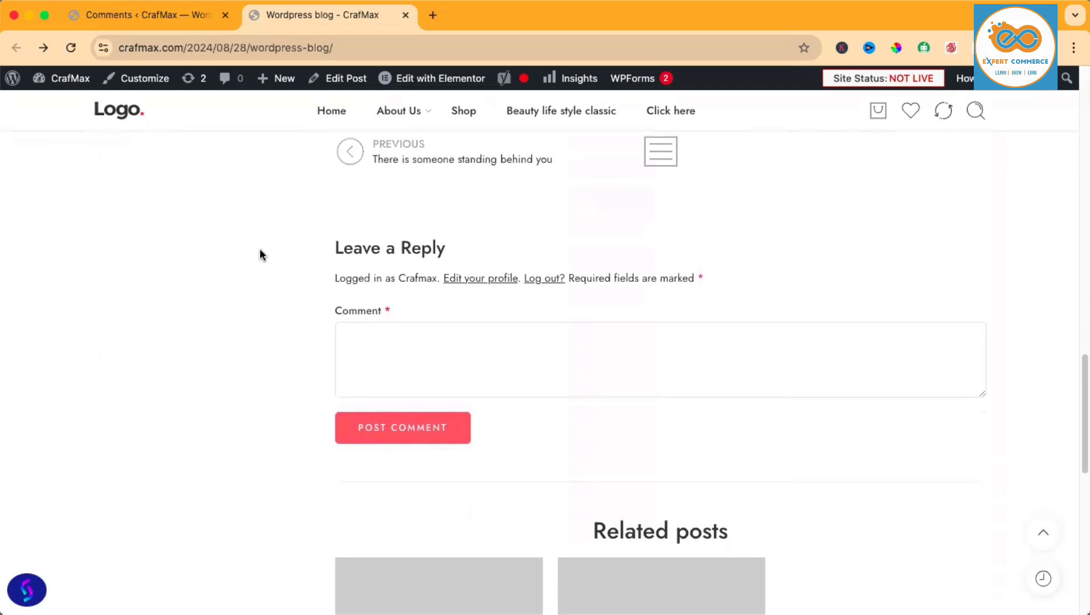
{"action": "left_click", "coordinate": [388, 335]}
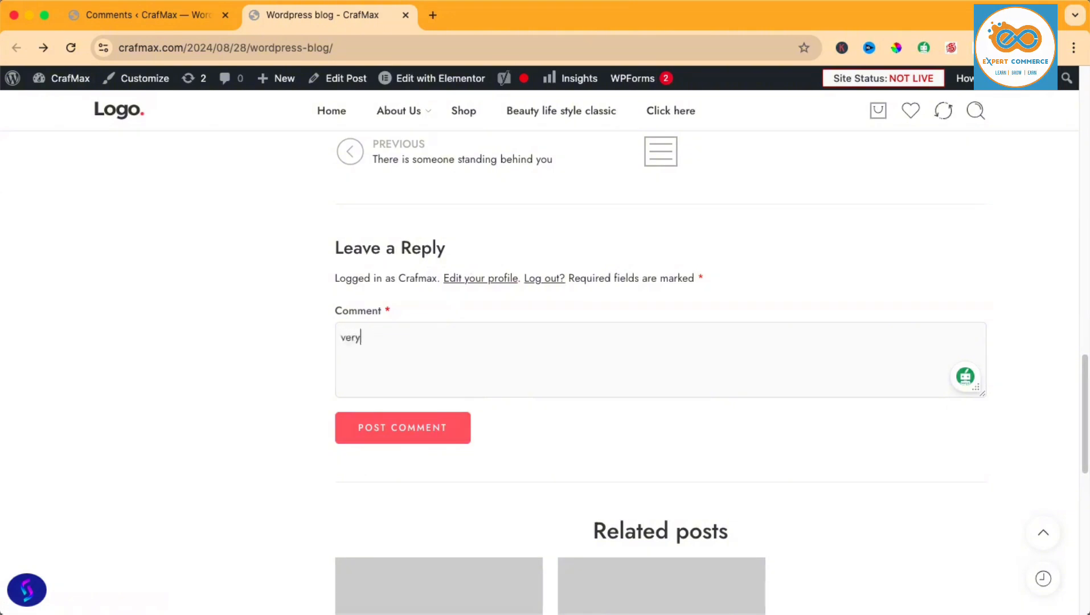
{"action": "type", "text": "ice post"}
{"action": "left_click", "coordinate": [401, 429]}
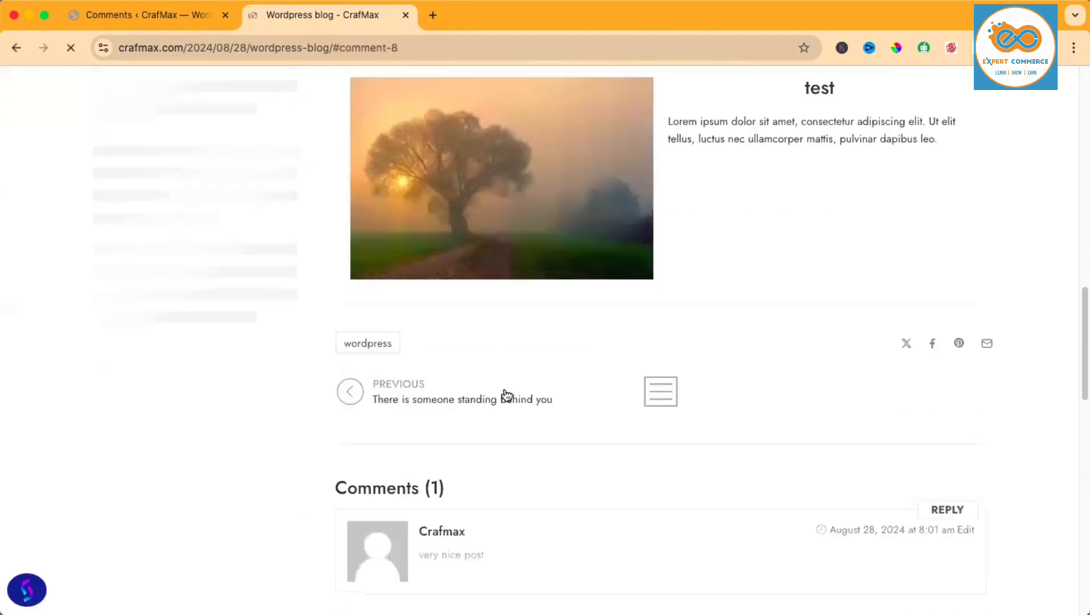
{"action": "scroll", "coordinate": [610, 327], "scroll_direction": "down", "scroll_amount": 1}
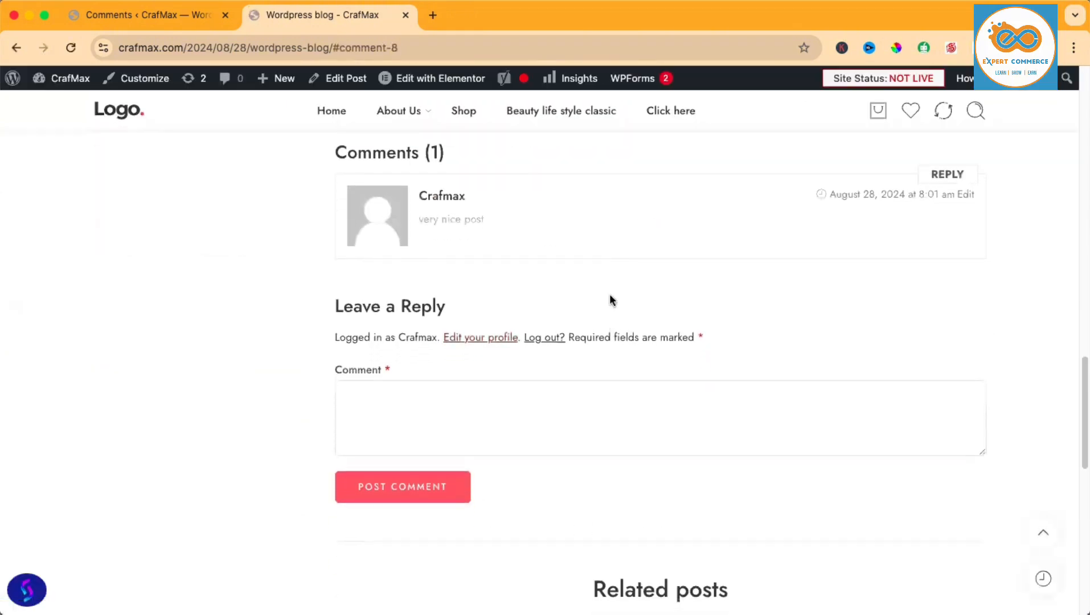
{"action": "scroll", "coordinate": [610, 300], "scroll_direction": "up", "scroll_amount": 1}
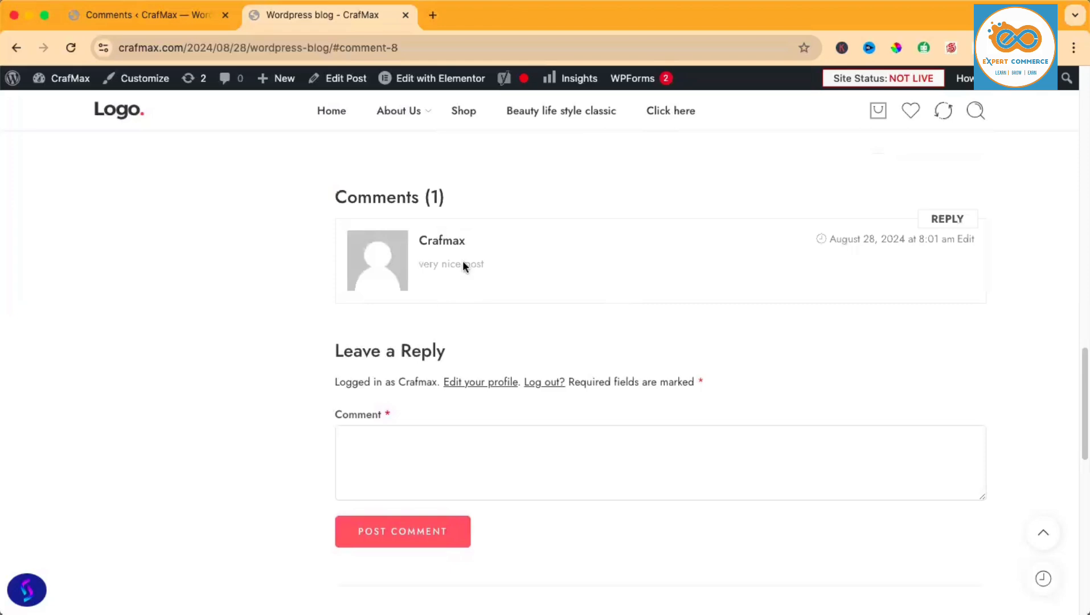
- Refresh the dashboard's comments list and compare the "very nice post" comment there with the live WordPress blog post
{"action": "left_click", "coordinate": [165, 15]}
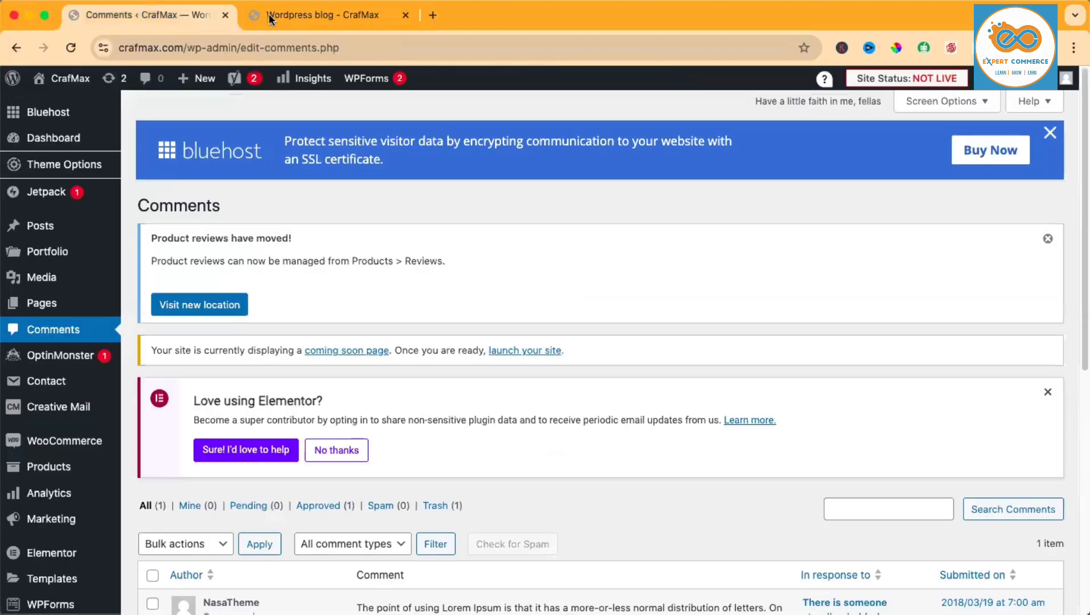
{"action": "left_click", "coordinate": [330, 12]}
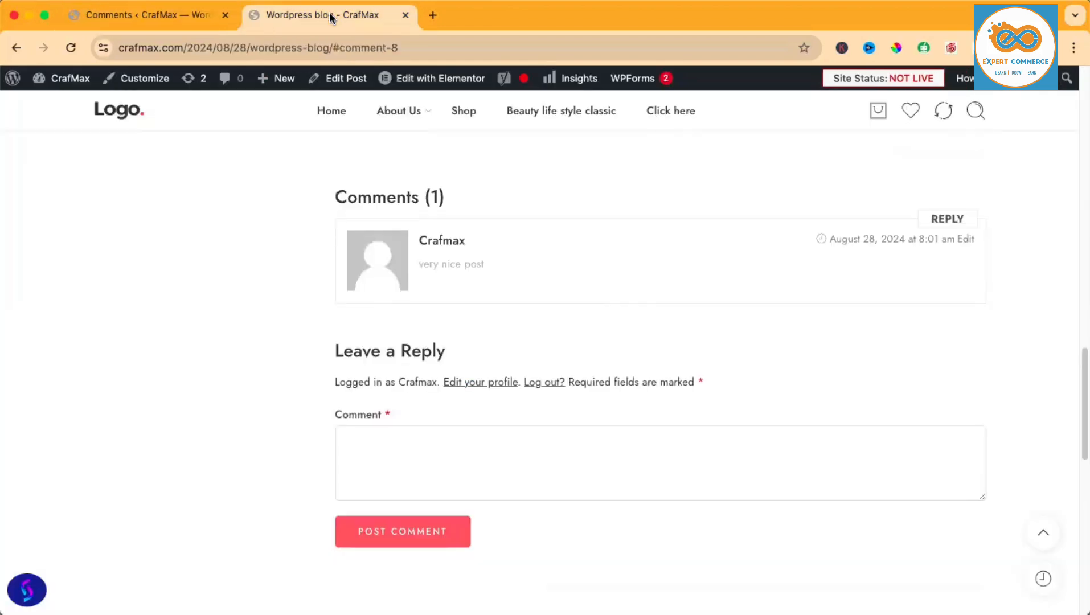
{"action": "left_click", "coordinate": [160, 10]}
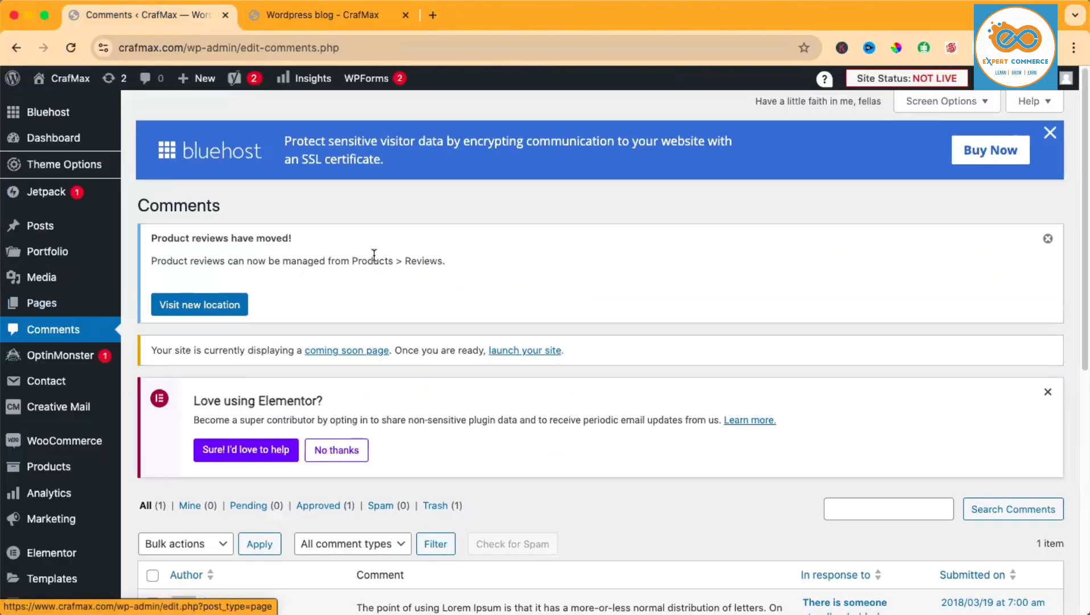
{"action": "scroll", "coordinate": [377, 254], "scroll_direction": "down", "scroll_amount": 2}
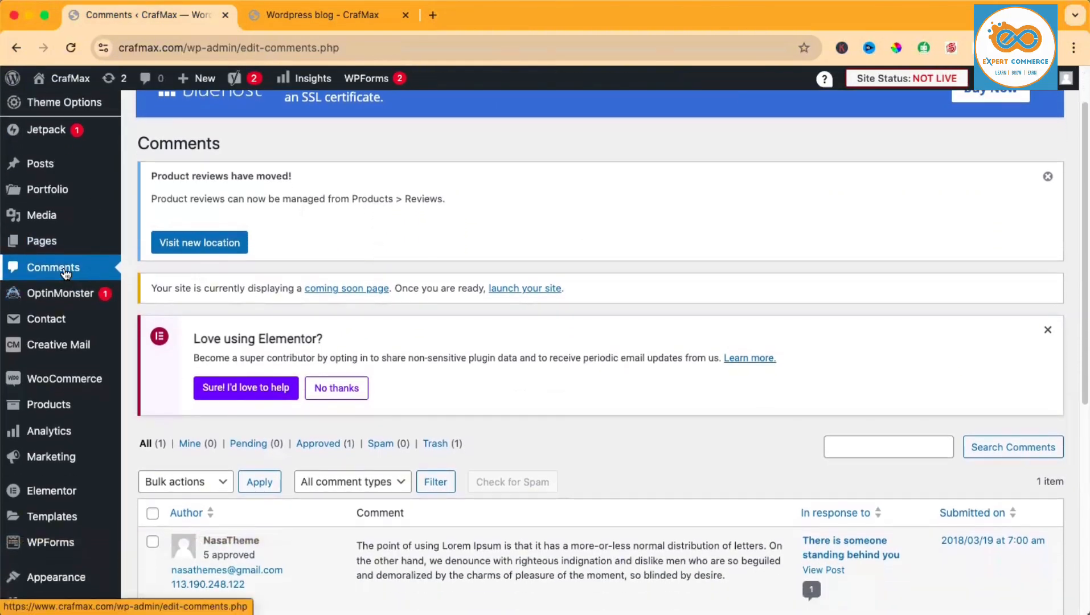
{"action": "scroll", "coordinate": [65, 273], "scroll_direction": "up", "scroll_amount": 1}
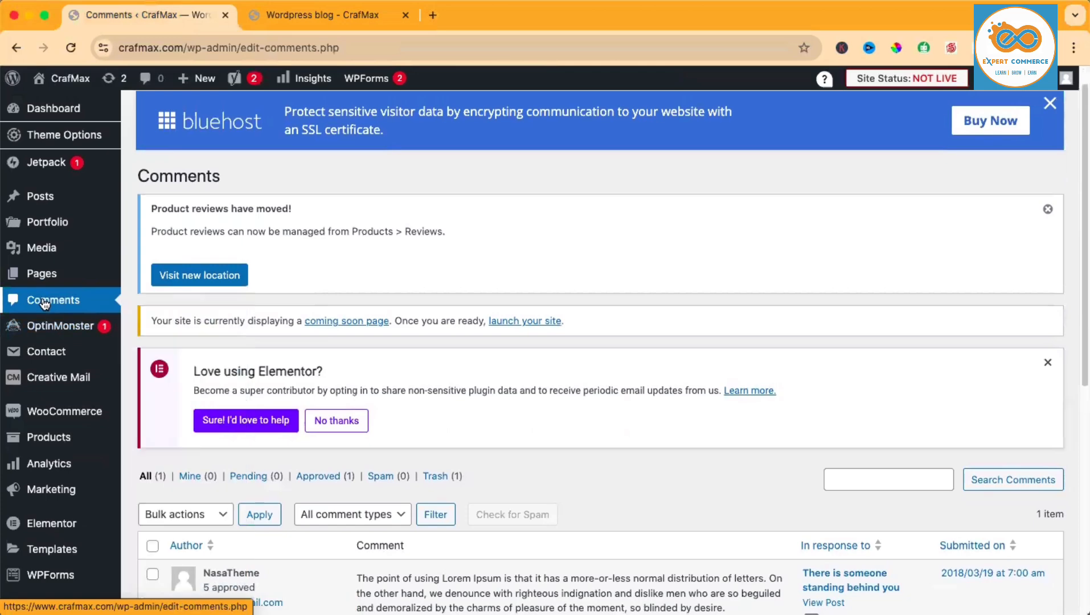
{"action": "left_click", "coordinate": [46, 303]}
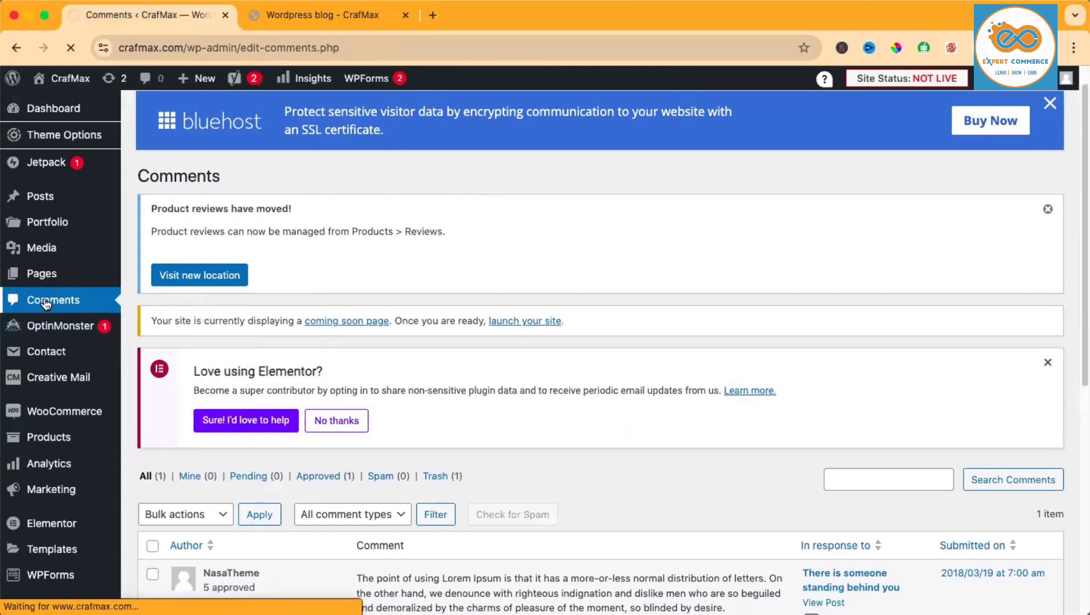
{"action": "scroll", "coordinate": [392, 296], "scroll_direction": "down", "scroll_amount": 5}
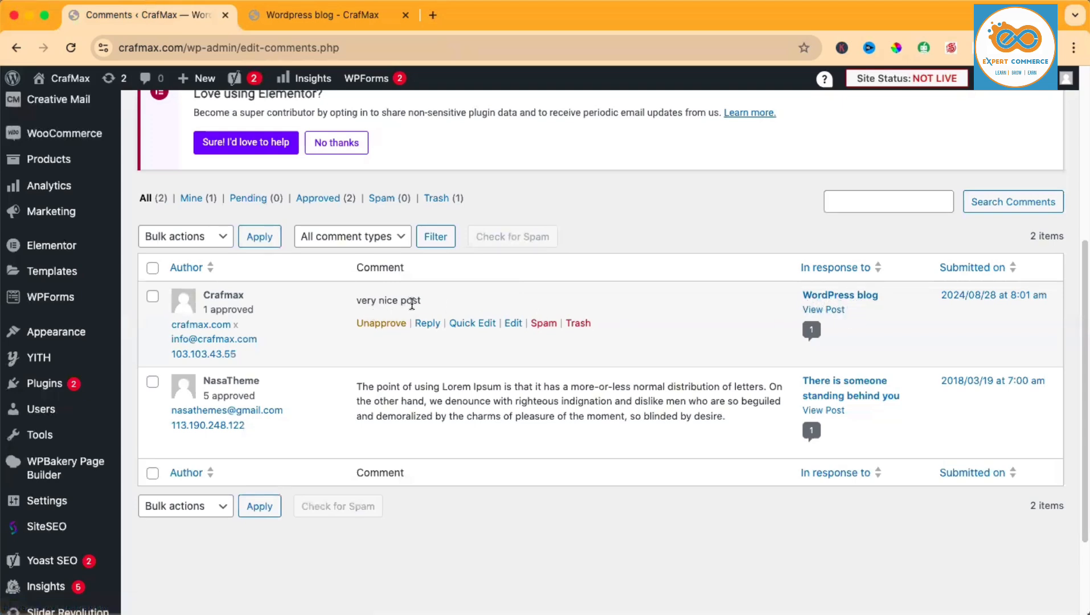
{"action": "left_click", "coordinate": [344, 14]}
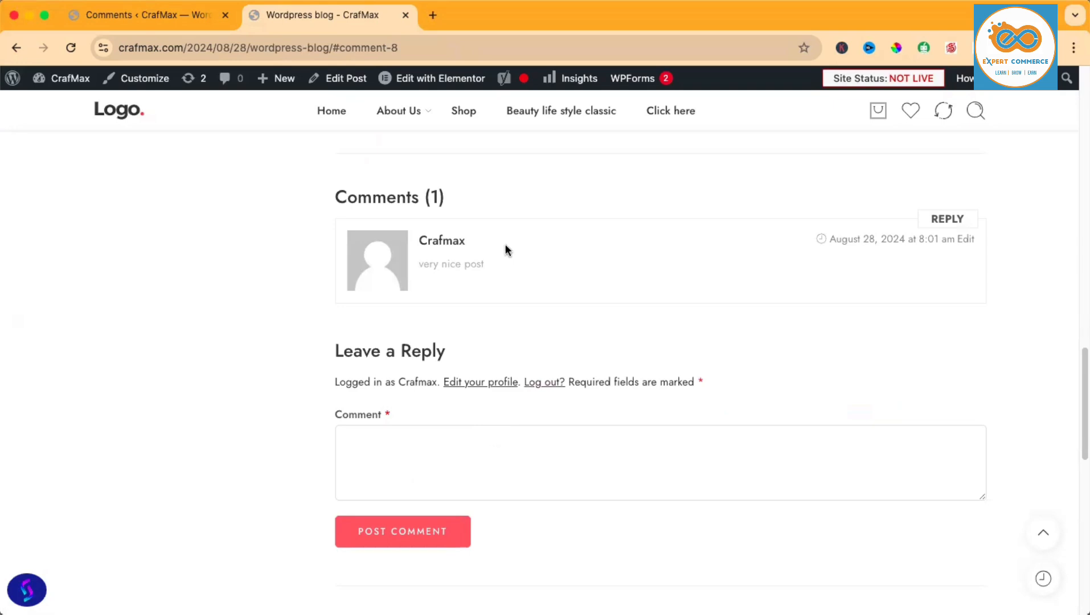
{"action": "left_click", "coordinate": [169, 12]}
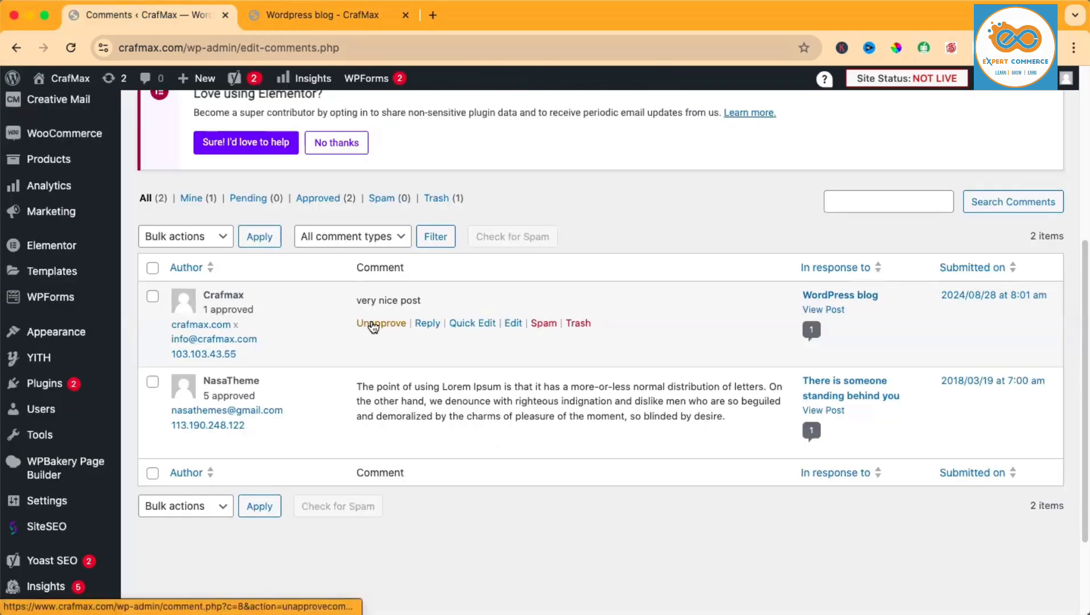
- Unapprove the "very nice post" comment and reload the live WordPress blog post to check how the comment is shown
{"action": "left_click", "coordinate": [371, 323]}
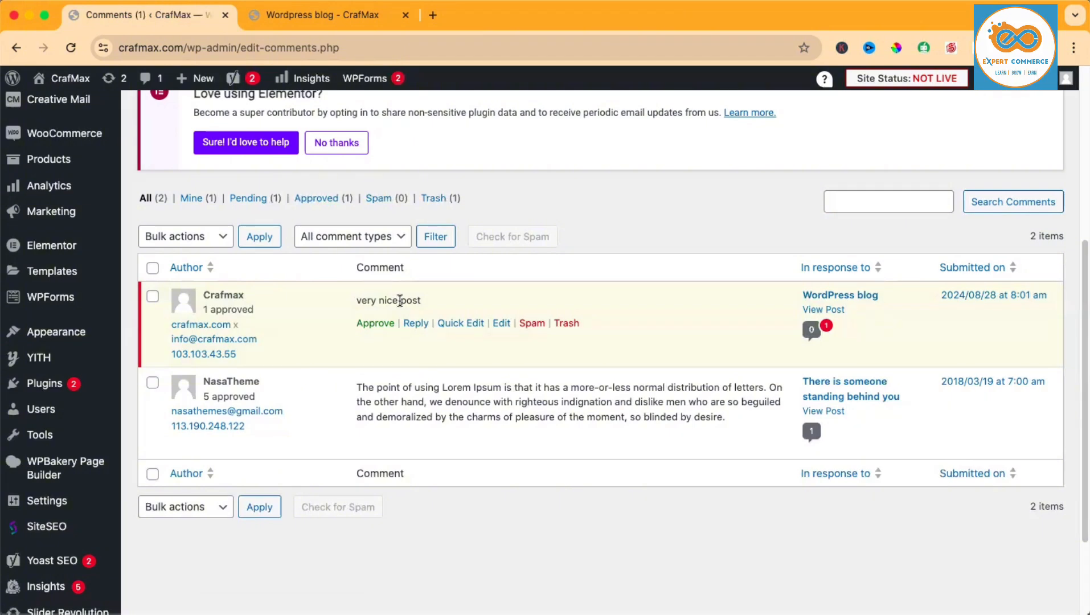
{"action": "left_click_drag", "start_coordinate": [359, 300], "coordinate": [433, 297]}
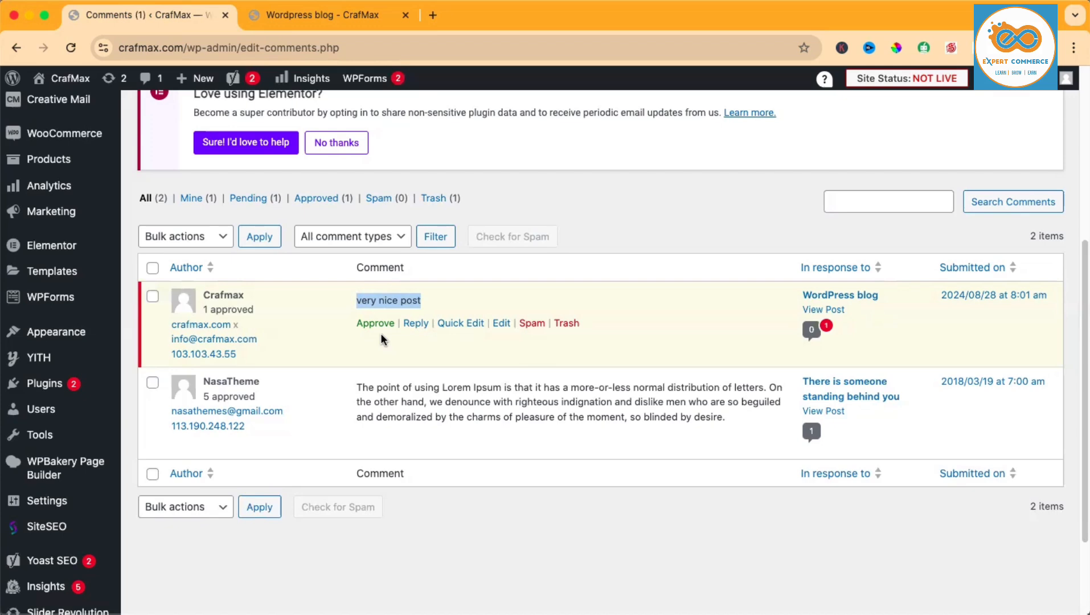
{"action": "left_click", "coordinate": [324, 16]}
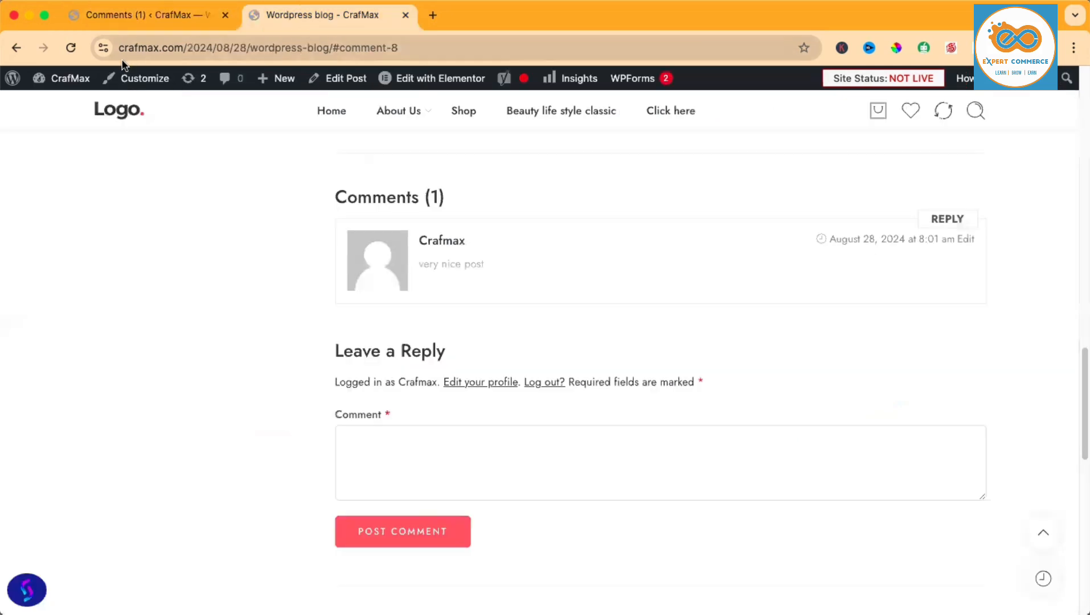
{"action": "left_click", "coordinate": [71, 47]}
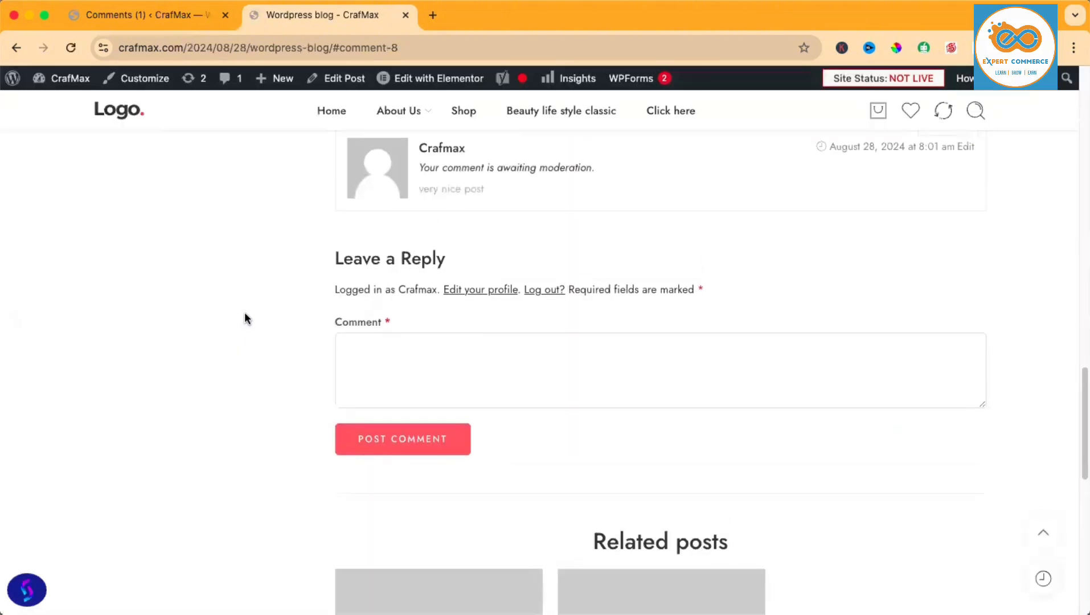
{"action": "scroll", "coordinate": [467, 232], "scroll_direction": "up", "scroll_amount": 1}
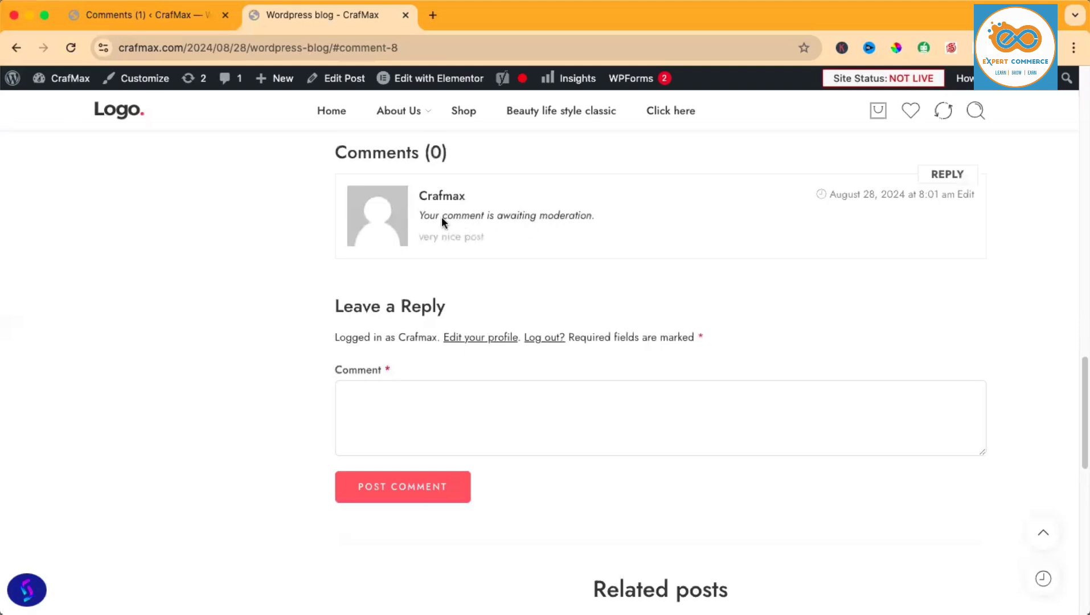
{"action": "left_click_drag", "start_coordinate": [420, 217], "coordinate": [461, 217]}
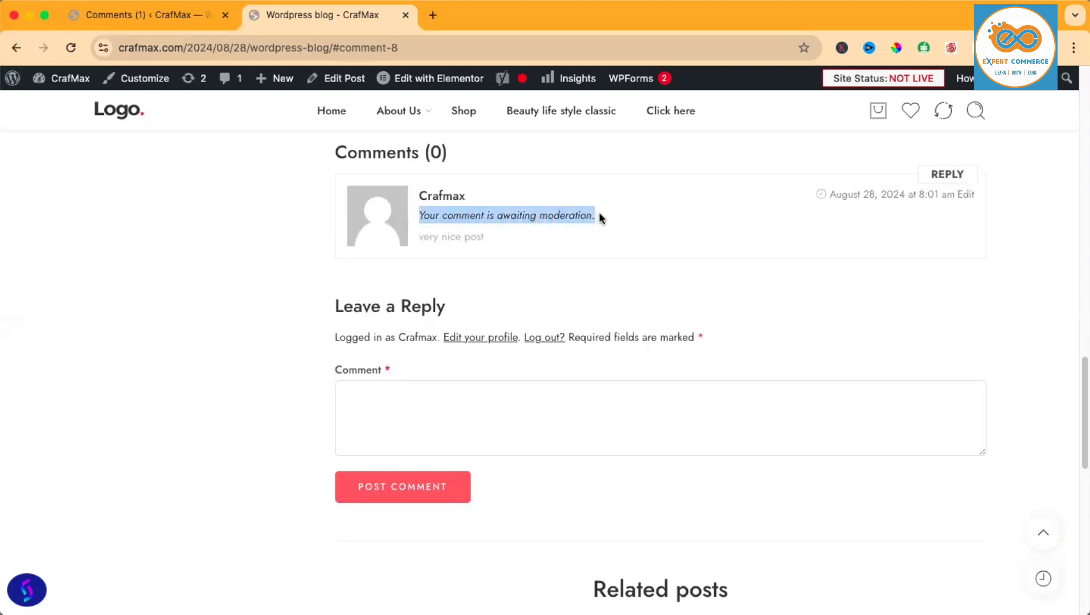
{"action": "left_click", "coordinate": [512, 237]}
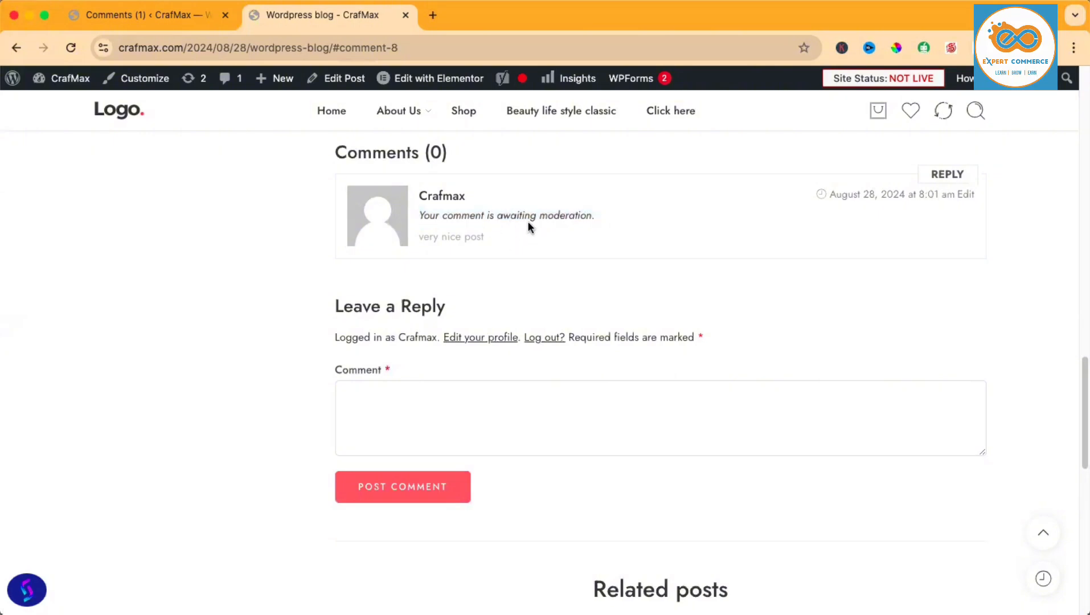
- Approve the "very nice post" comment again and reload the live post to check its comments section
{"action": "left_click", "coordinate": [139, 15]}
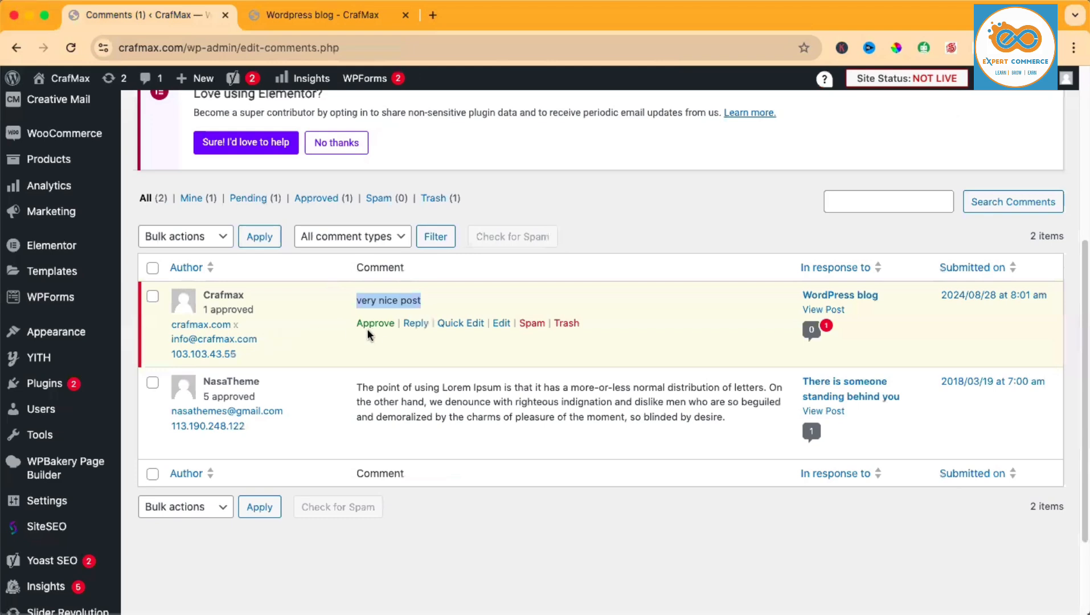
{"action": "left_click", "coordinate": [370, 325]}
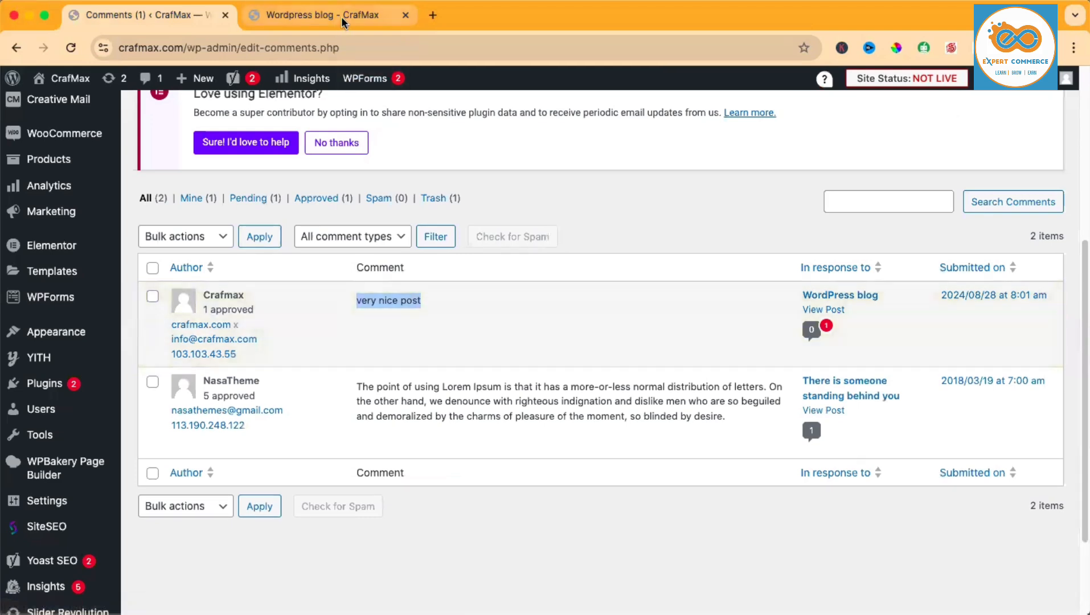
{"action": "left_click", "coordinate": [336, 16]}
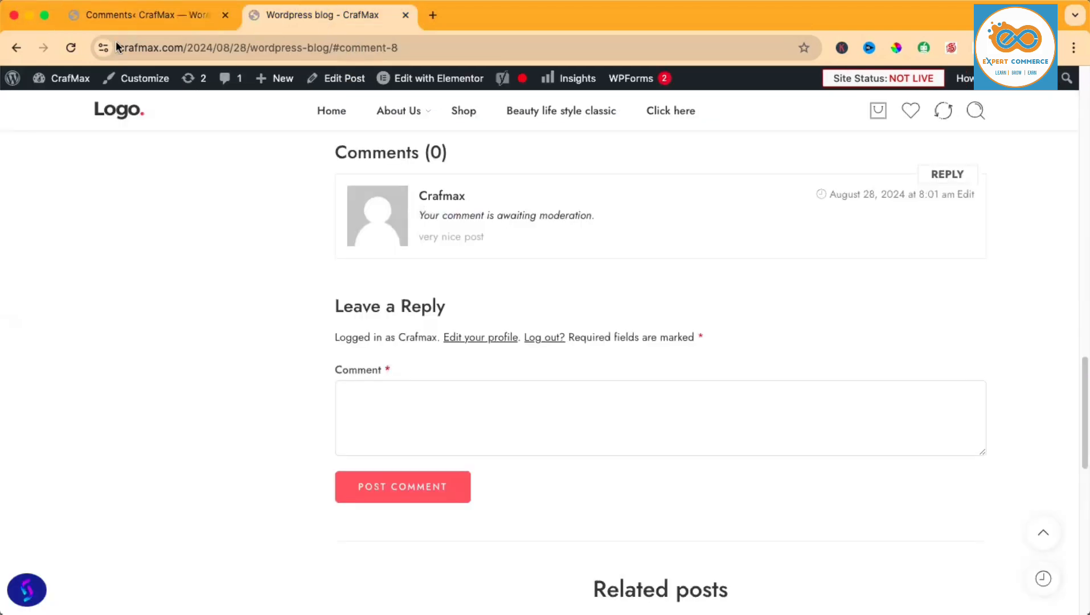
{"action": "left_click", "coordinate": [72, 48]}
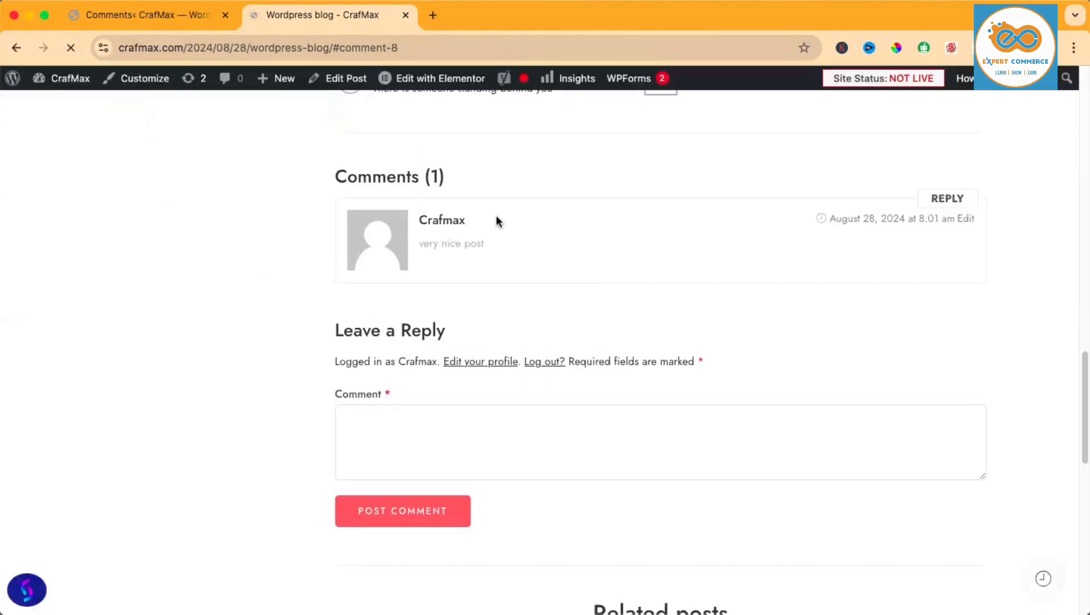
{"action": "scroll", "coordinate": [513, 227], "scroll_direction": "up", "scroll_amount": 2}
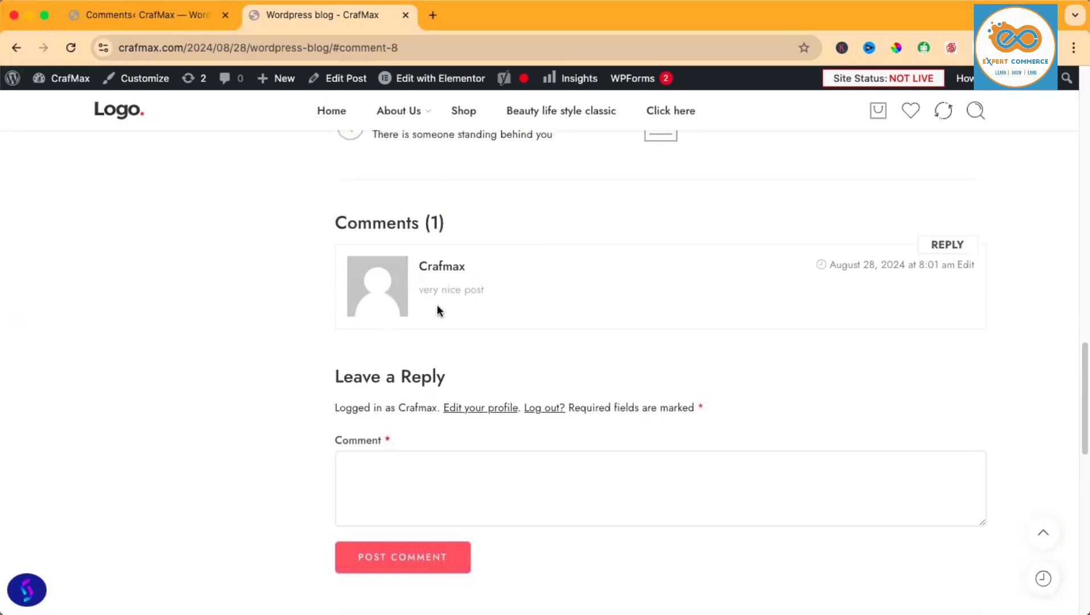
{"action": "left_click", "coordinate": [126, 16]}
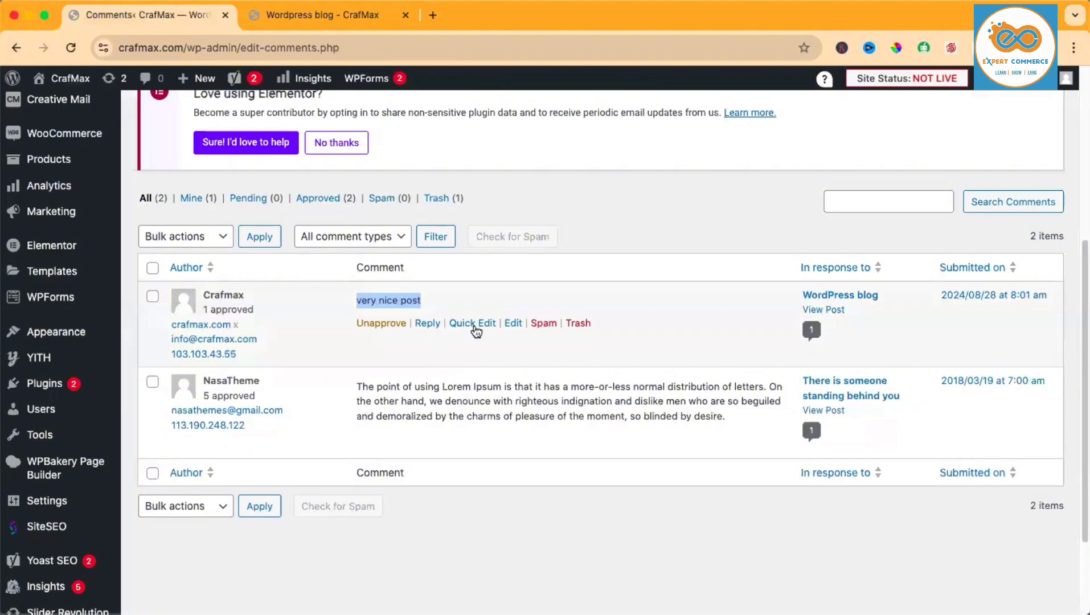
{"action": "scroll", "coordinate": [330, 324], "scroll_direction": "up", "scroll_amount": 2}
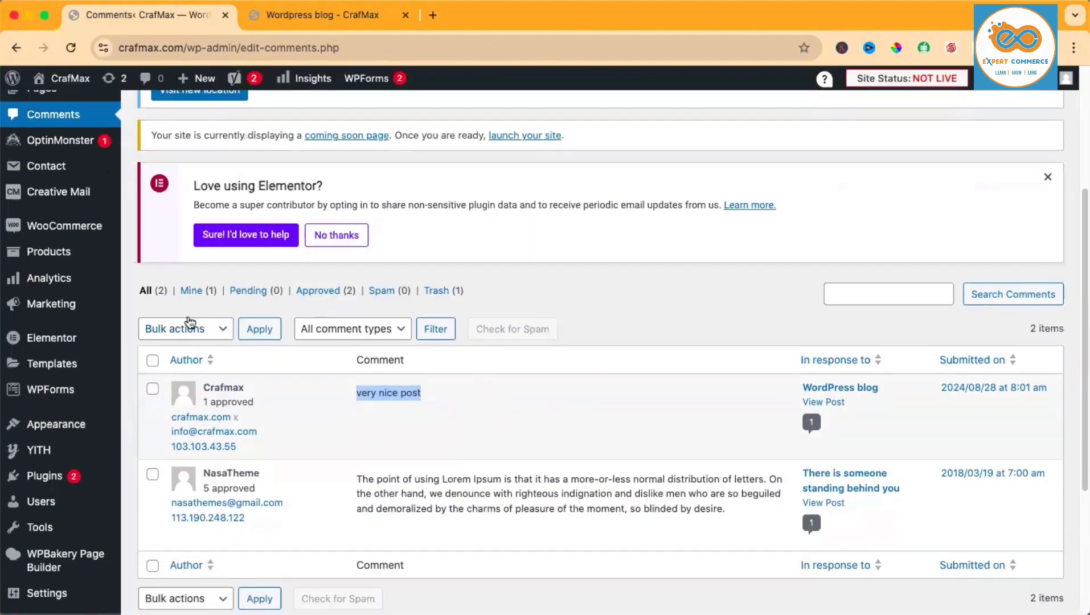
{"action": "mouse_move", "coordinate": [85, 282]}
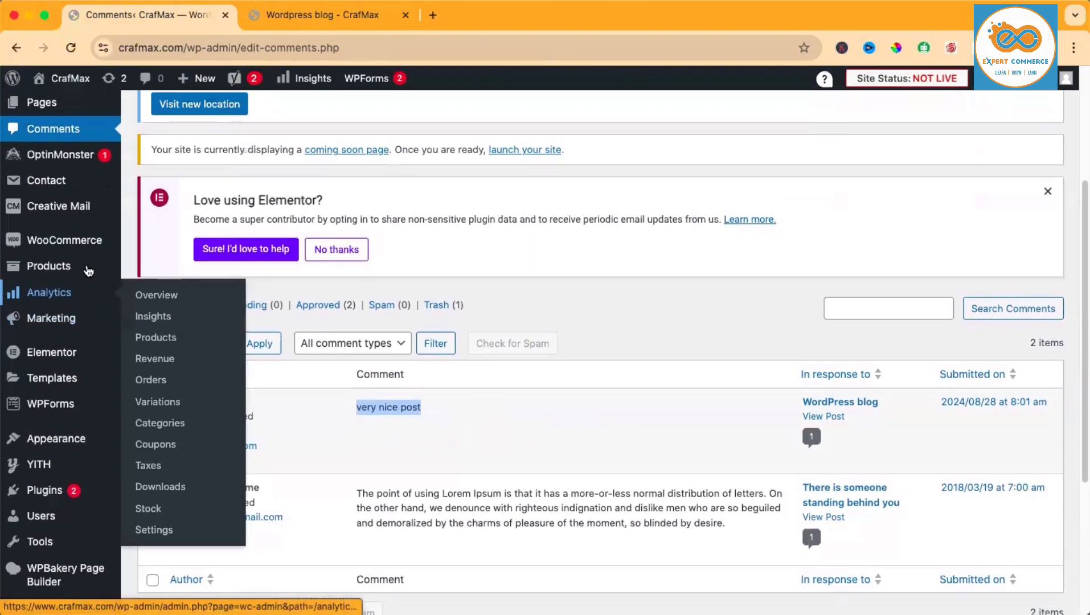
{"action": "scroll", "coordinate": [562, 307], "scroll_direction": "up", "scroll_amount": 2}
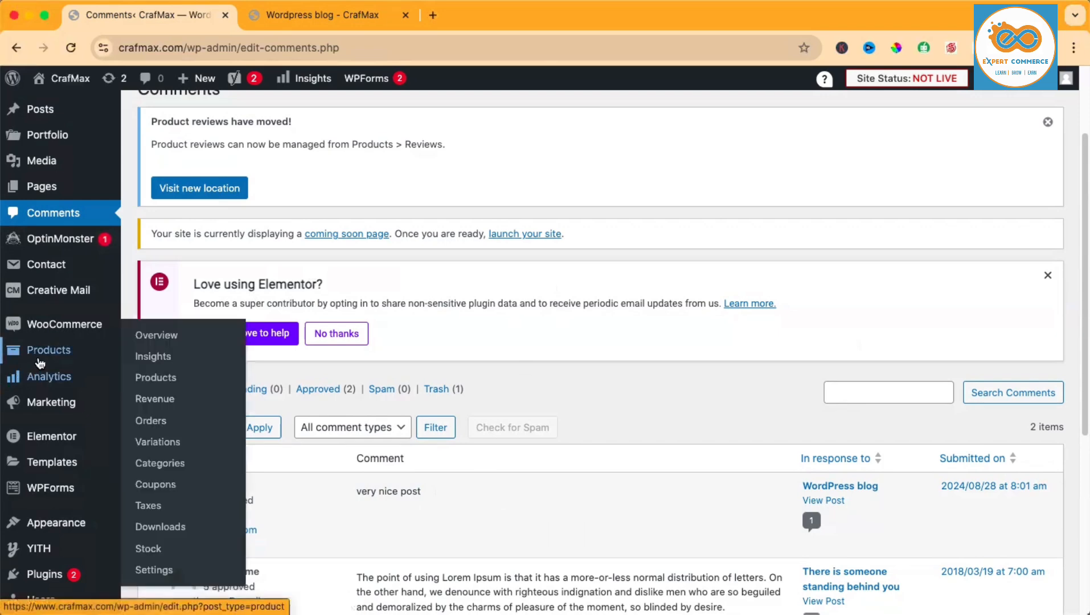
{"action": "mouse_move", "coordinate": [48, 358]}
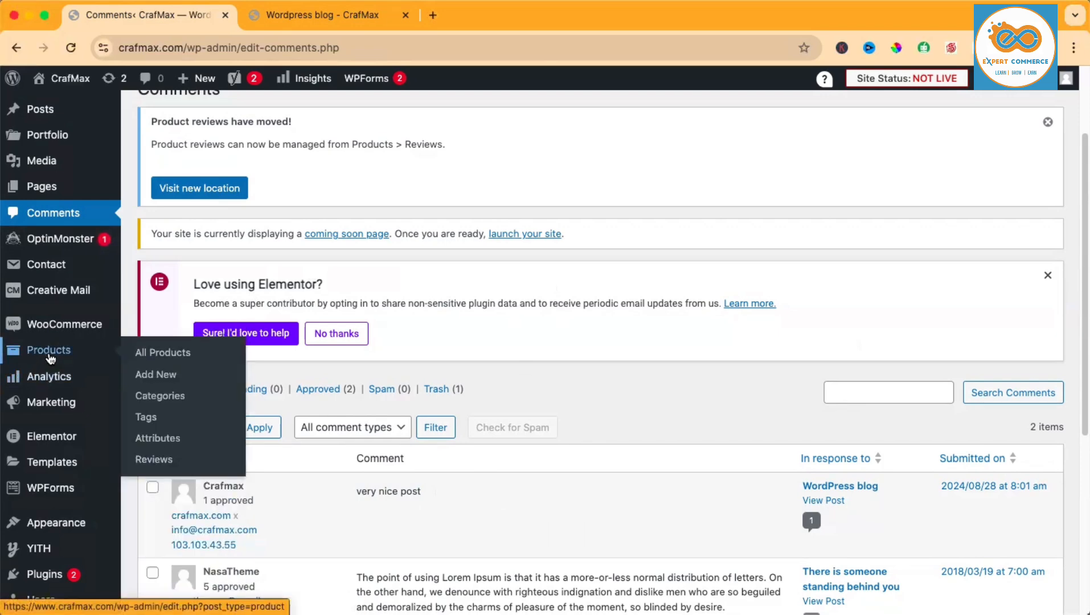
{"action": "scroll", "coordinate": [51, 358], "scroll_direction": "up", "scroll_amount": 2}
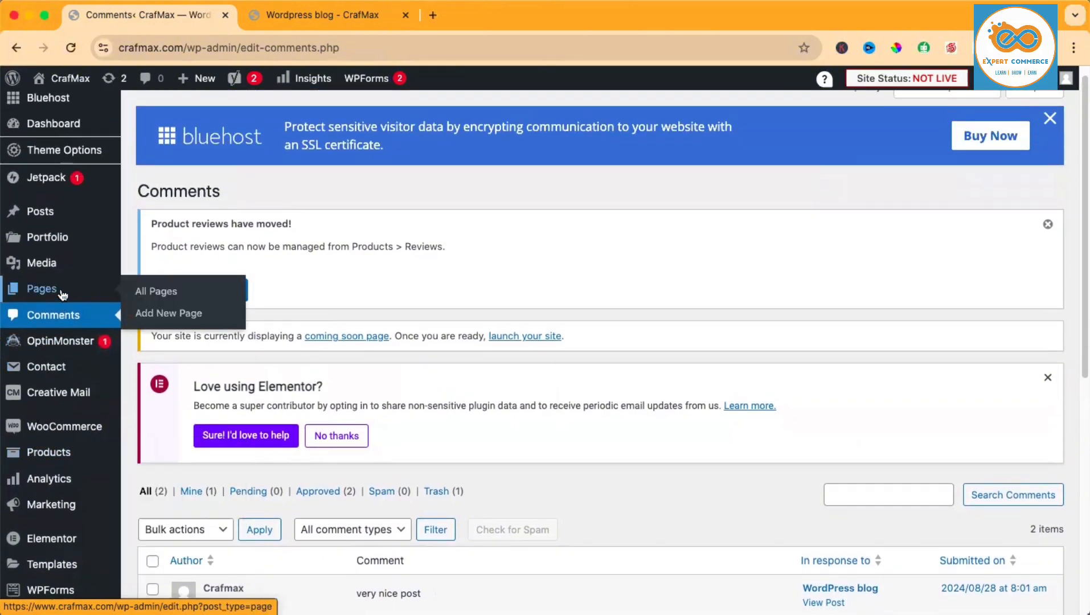
- Go from the live WordPress blog post to the CrafMax site's home page through the site logo
{"action": "left_click", "coordinate": [315, 13]}
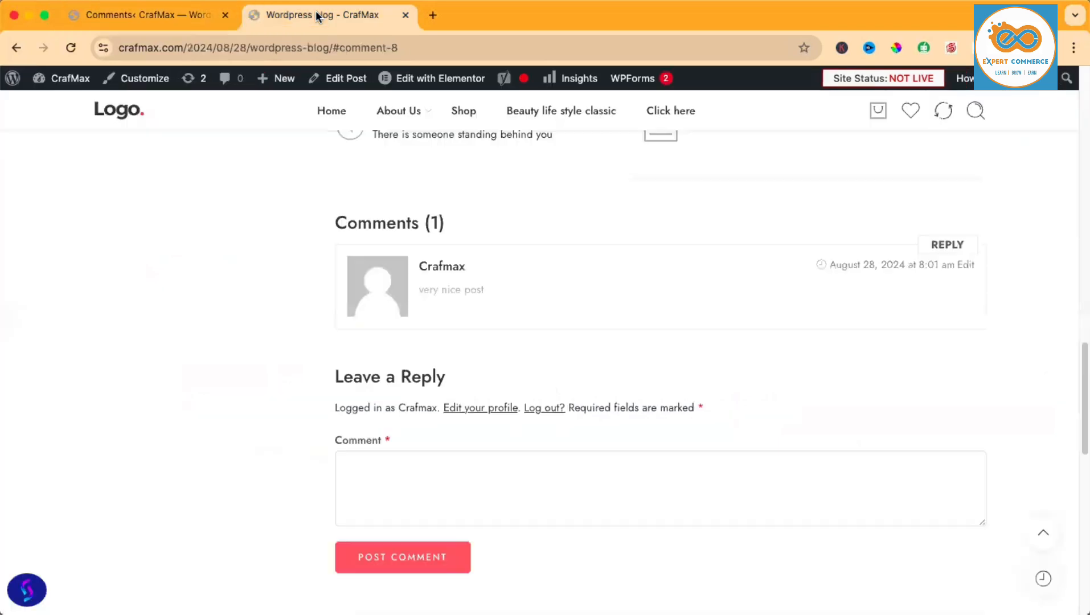
{"action": "scroll", "coordinate": [535, 308], "scroll_direction": "up", "scroll_amount": 20}
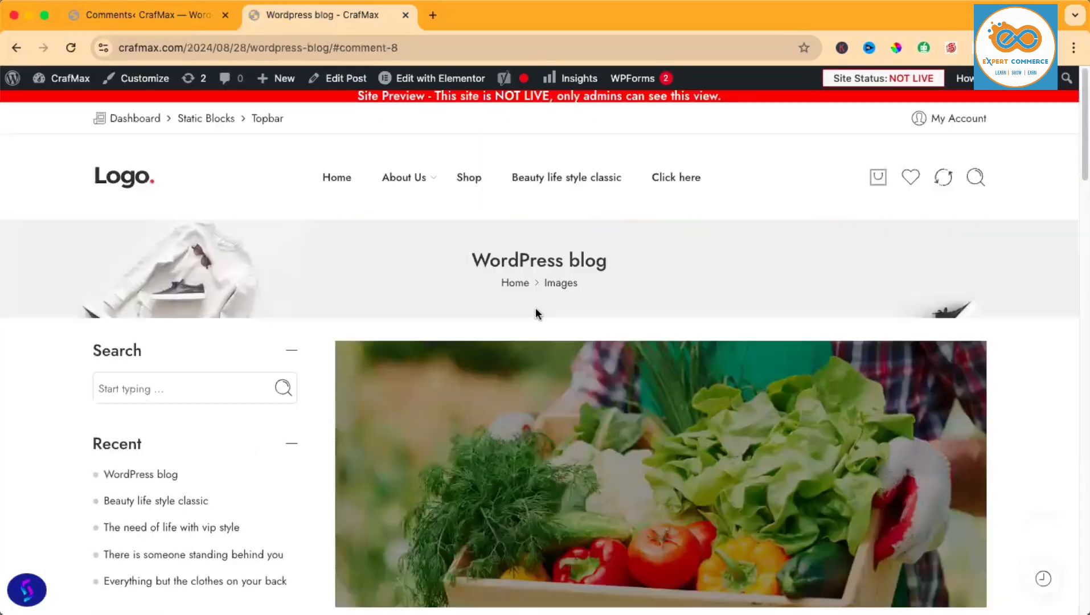
{"action": "left_click", "coordinate": [135, 181]}
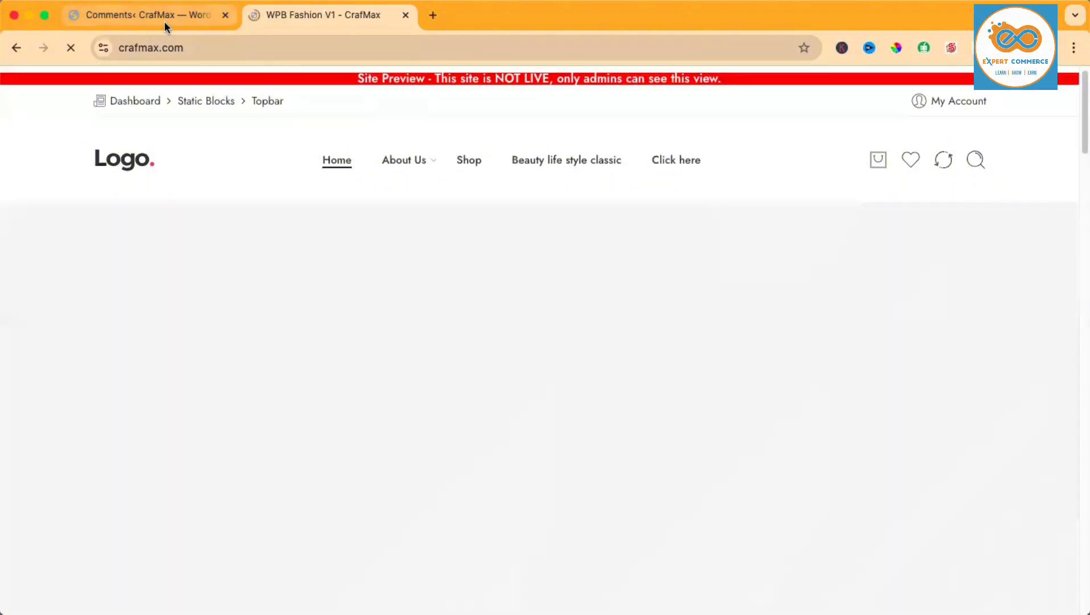
- Return to the CrafMax dashboard and bring up the product management options
{"action": "left_click", "coordinate": [165, 17]}
{"action": "scroll", "coordinate": [52, 319], "scroll_direction": "down", "scroll_amount": 2}
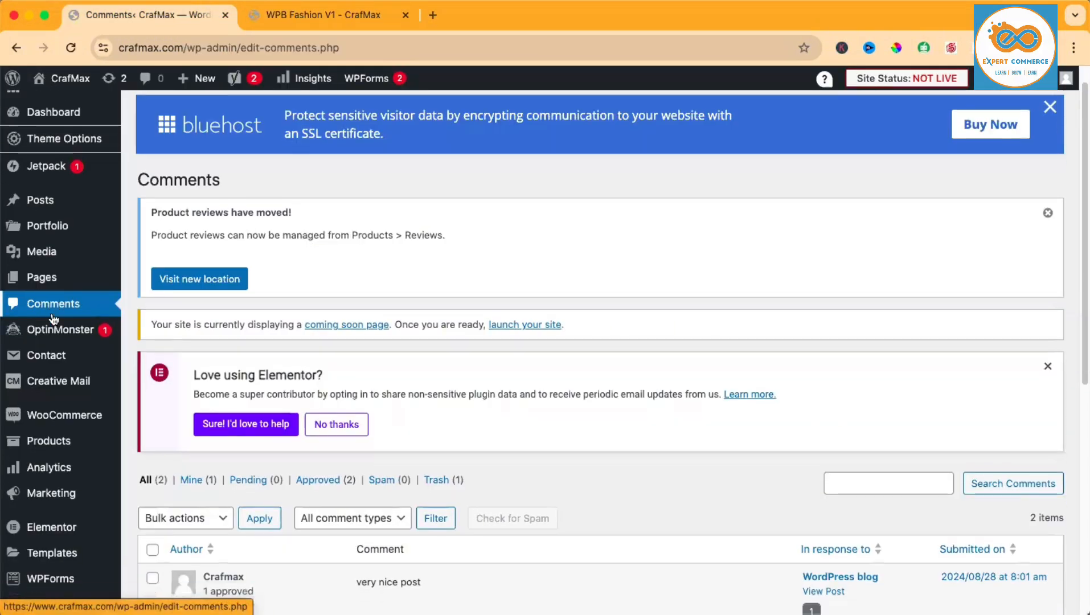
{"action": "mouse_move", "coordinate": [55, 399]}
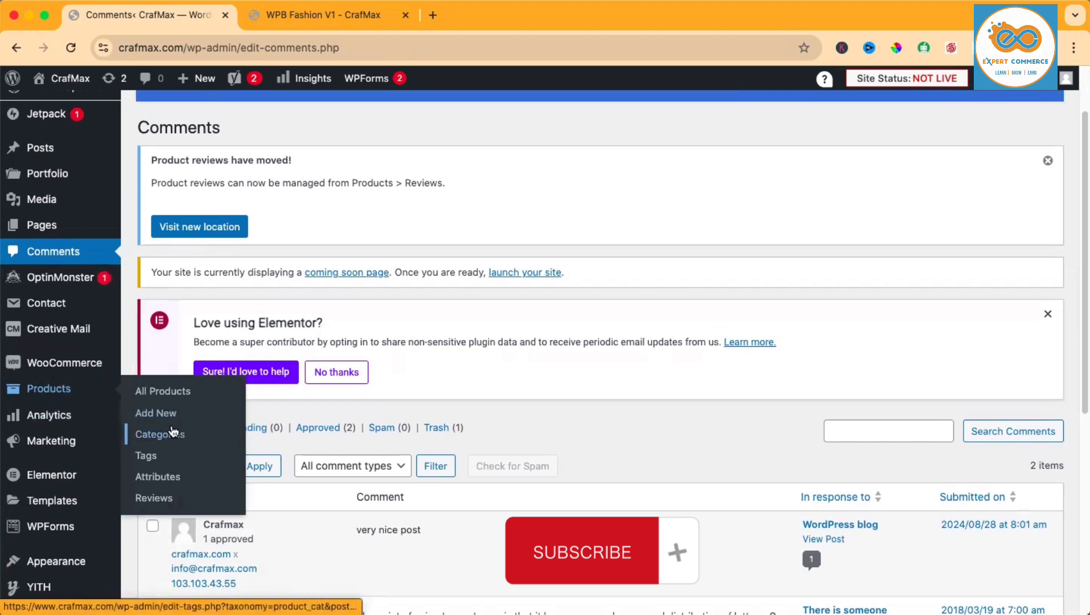